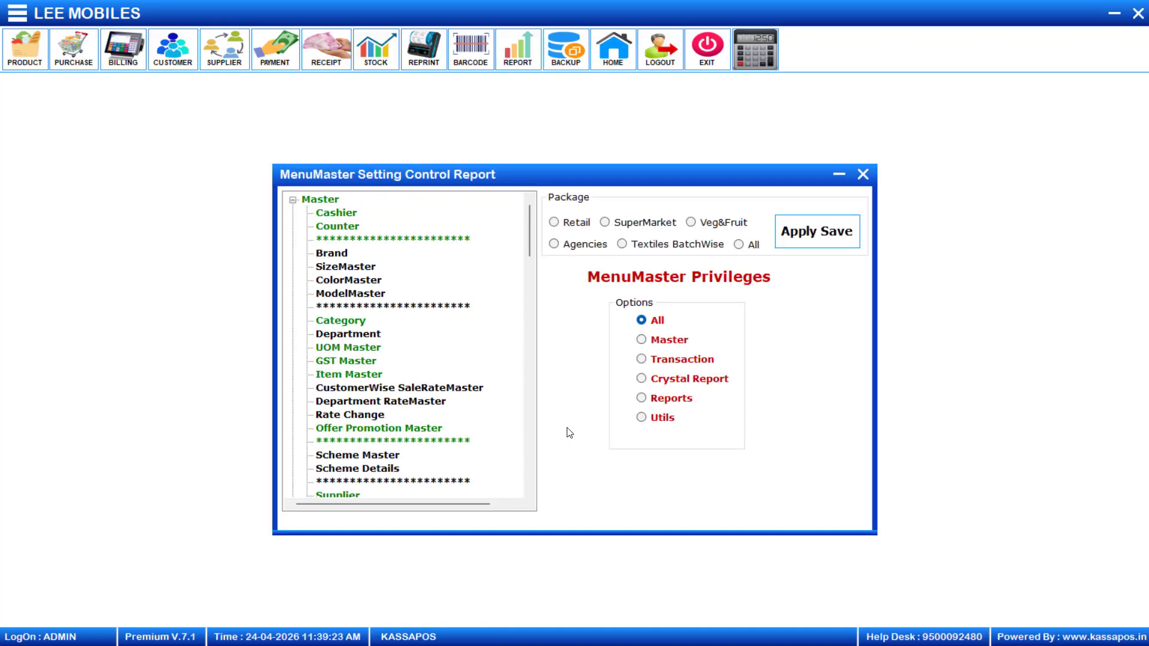
Show the Utils entries, select Mobile Service Entry and MobileService PendingList, then close the settings
{"action": "left_click", "coordinate": [642, 419]}
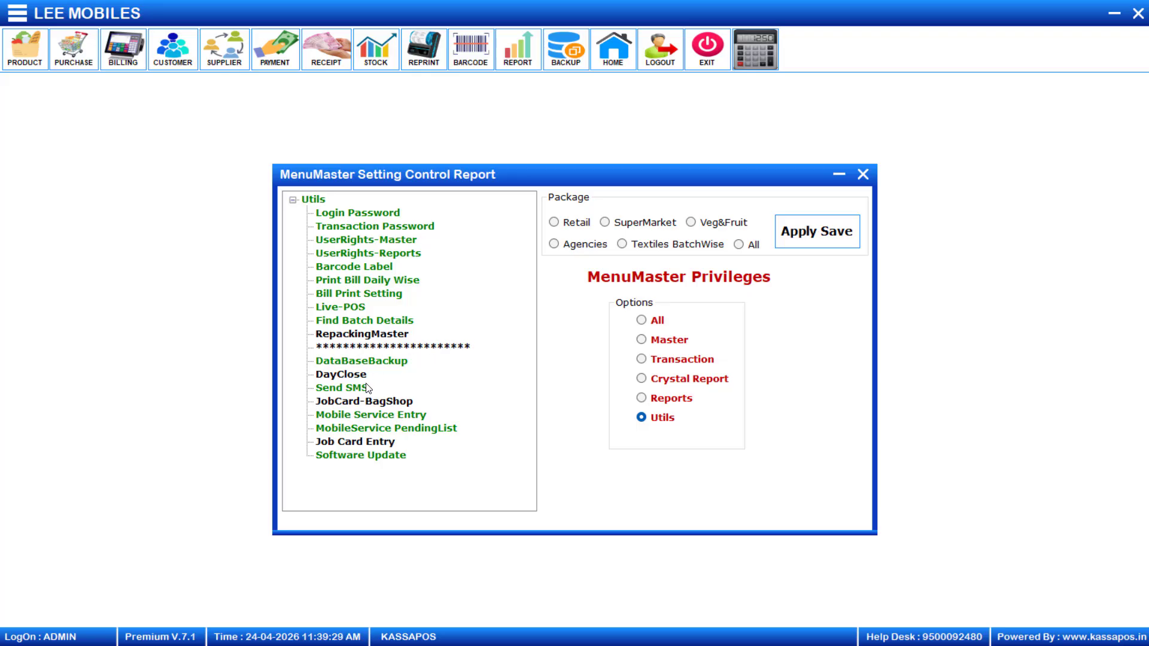
{"action": "left_click", "coordinate": [388, 417]}
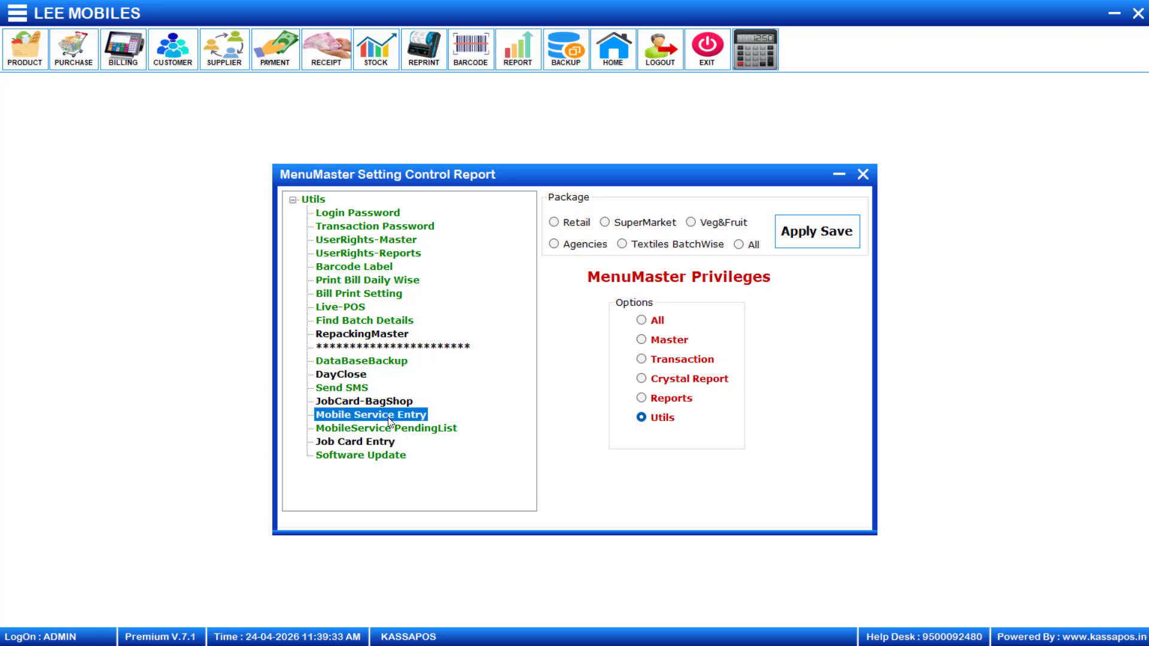
{"action": "right_click", "coordinate": [389, 418]}
{"action": "left_click", "coordinate": [477, 393]}
{"action": "left_click", "coordinate": [410, 431]}
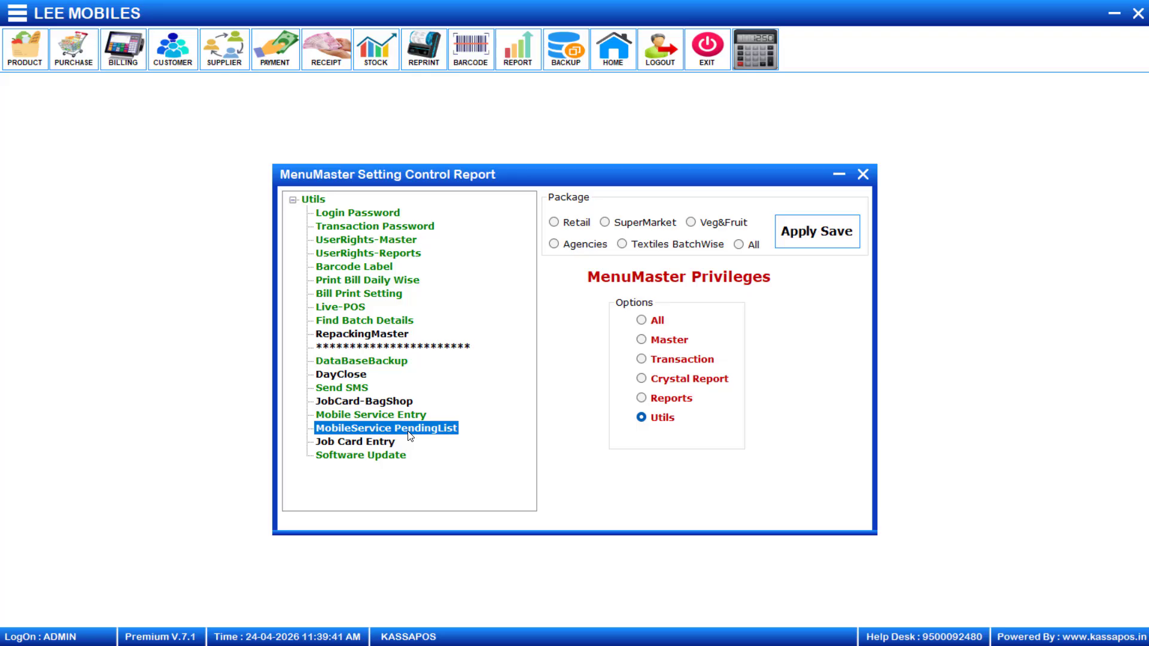
{"action": "left_click", "coordinate": [863, 176]}
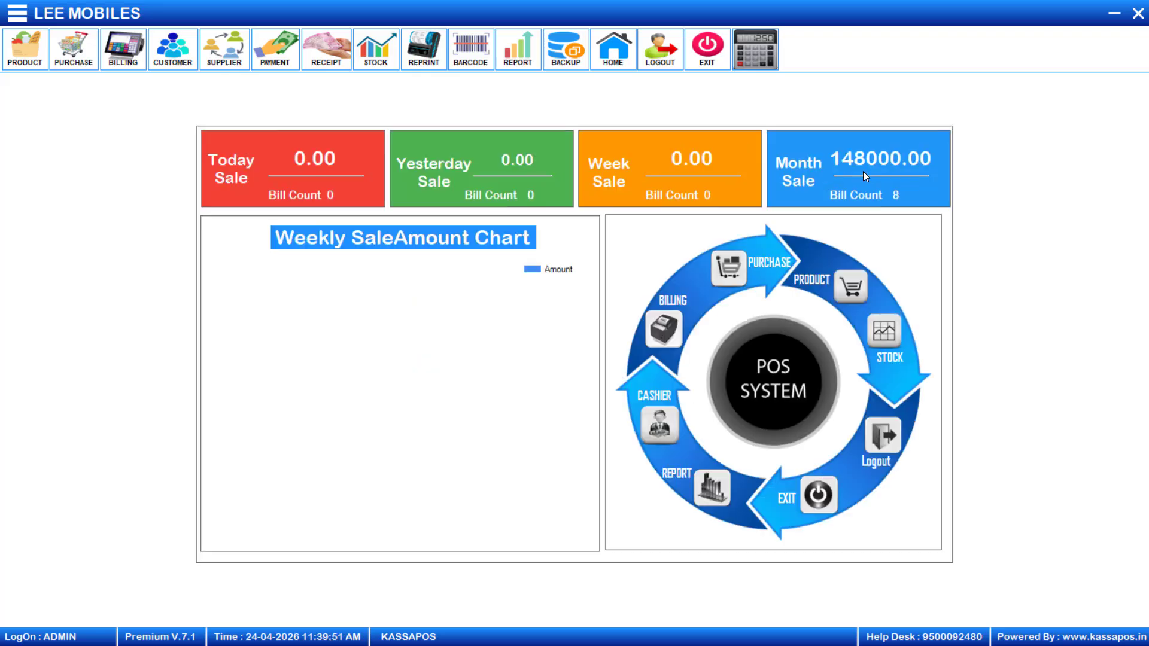
Open Utils > Mobile Service Entry for service 0010 and select the first Product Complaint row
{"action": "left_click", "coordinate": [18, 19]}
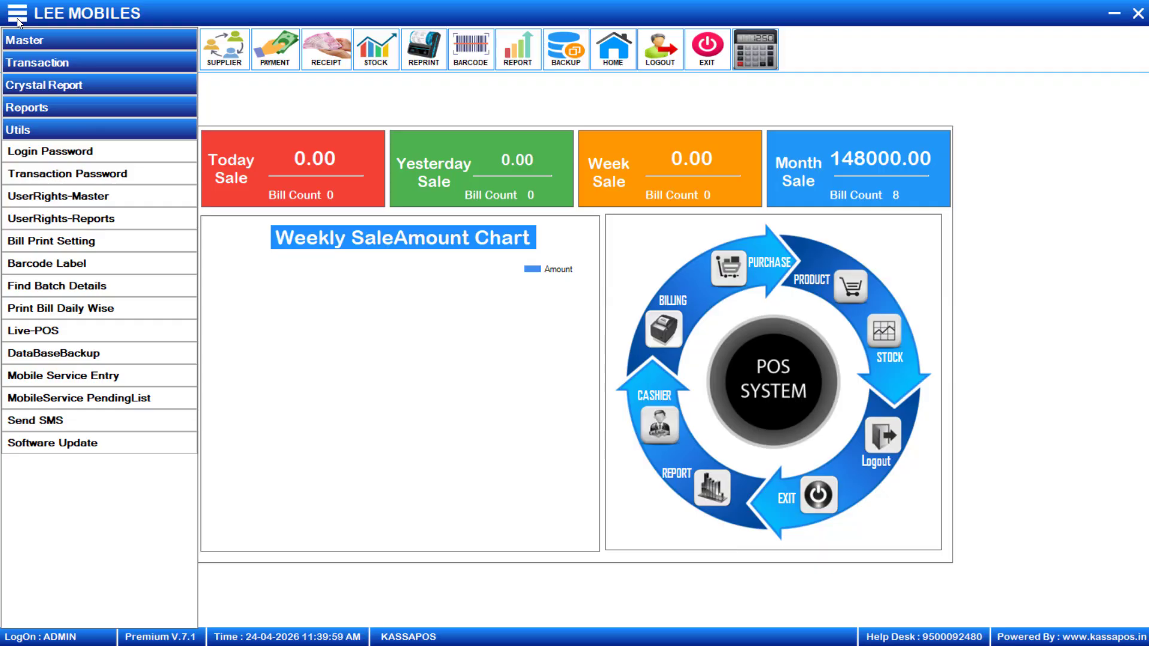
{"action": "left_click", "coordinate": [126, 376]}
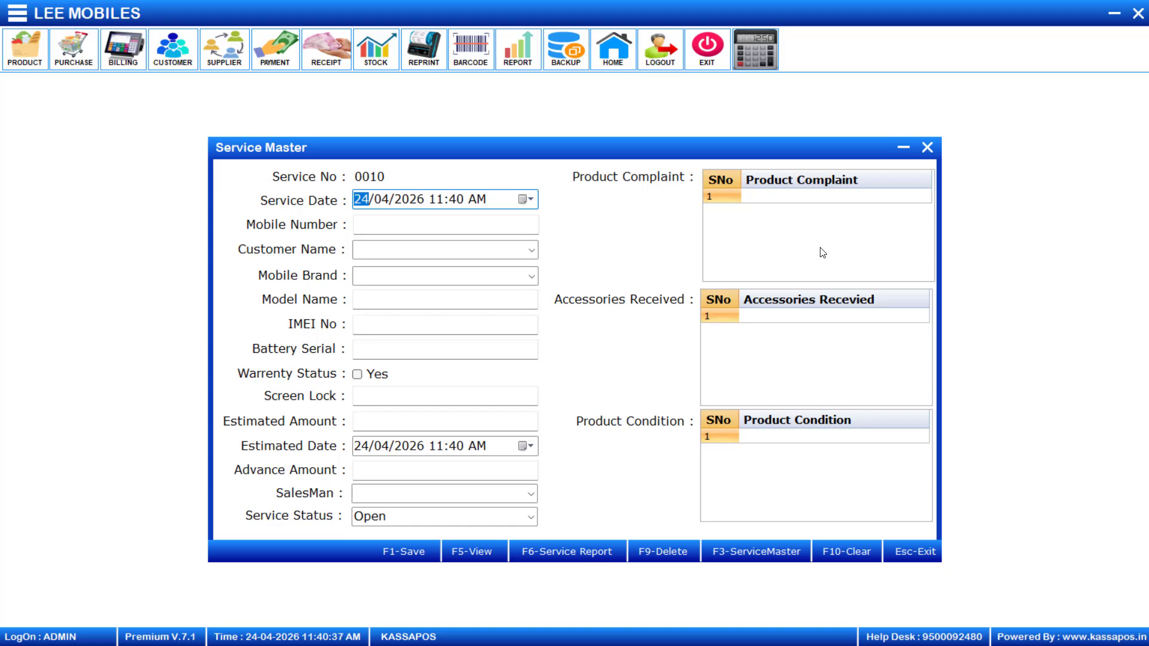
{"action": "left_click", "coordinate": [818, 200]}
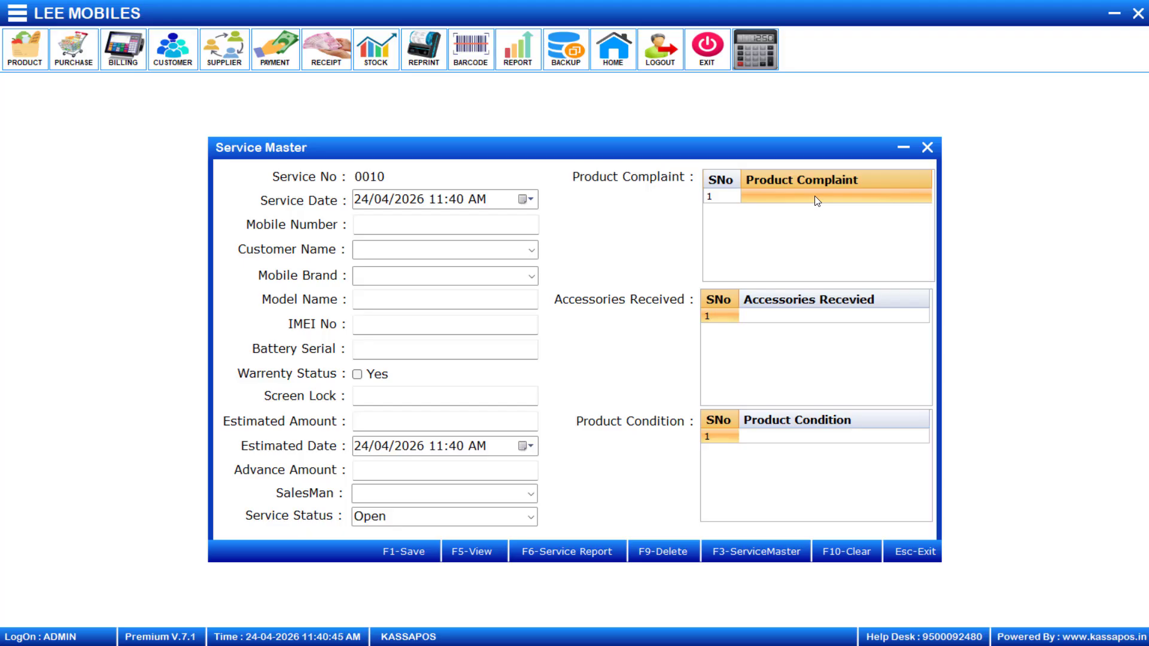
Add preset rows DISPLA PROBLEM as Complaint and SCREEN GAURD as Accessories
{"action": "double_click", "coordinate": [814, 196]}
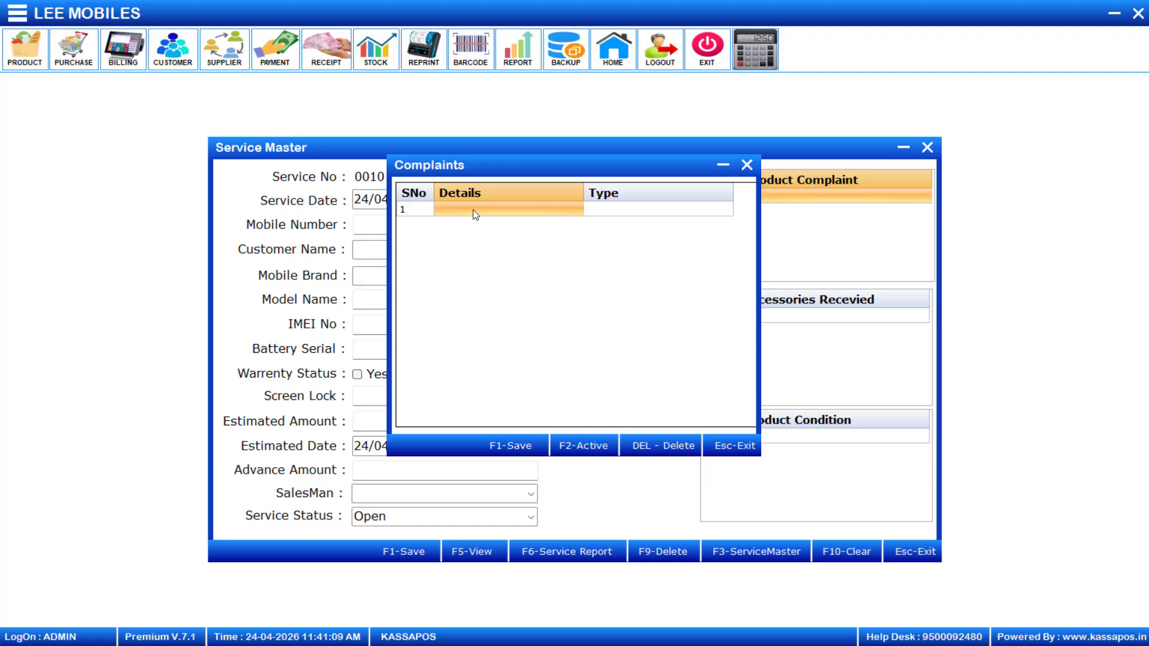
{"action": "type", "text": "DISPLA PROBLEM"}
{"action": "key", "text": "Return"}
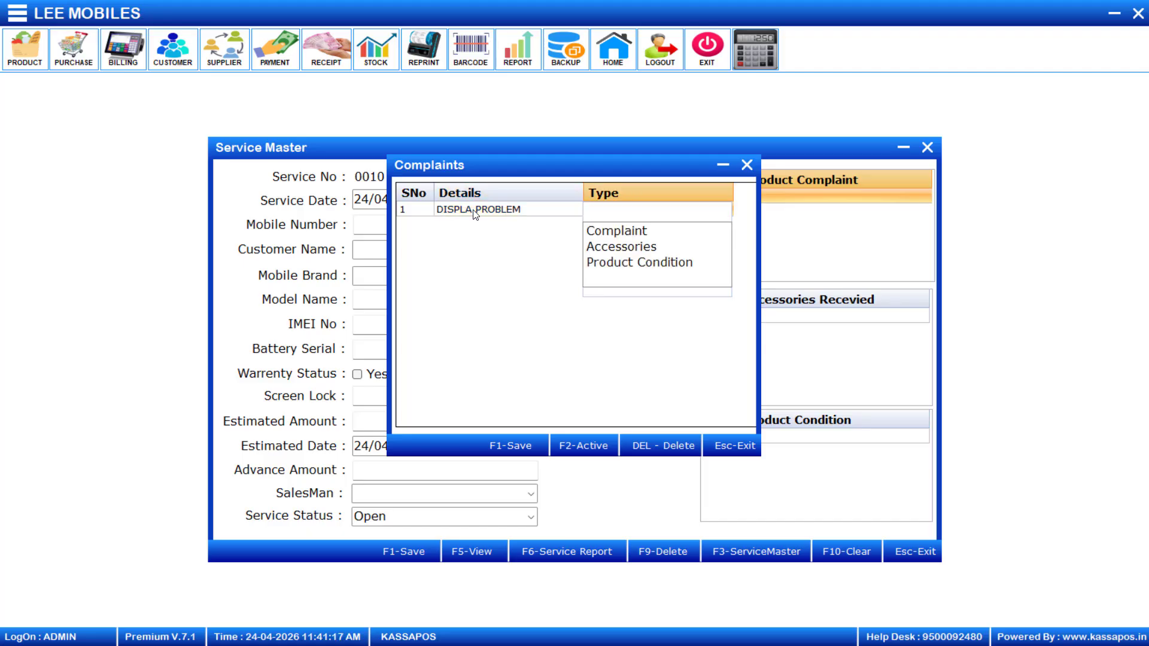
{"action": "key", "text": "Down"}
{"action": "key", "text": "Return"}
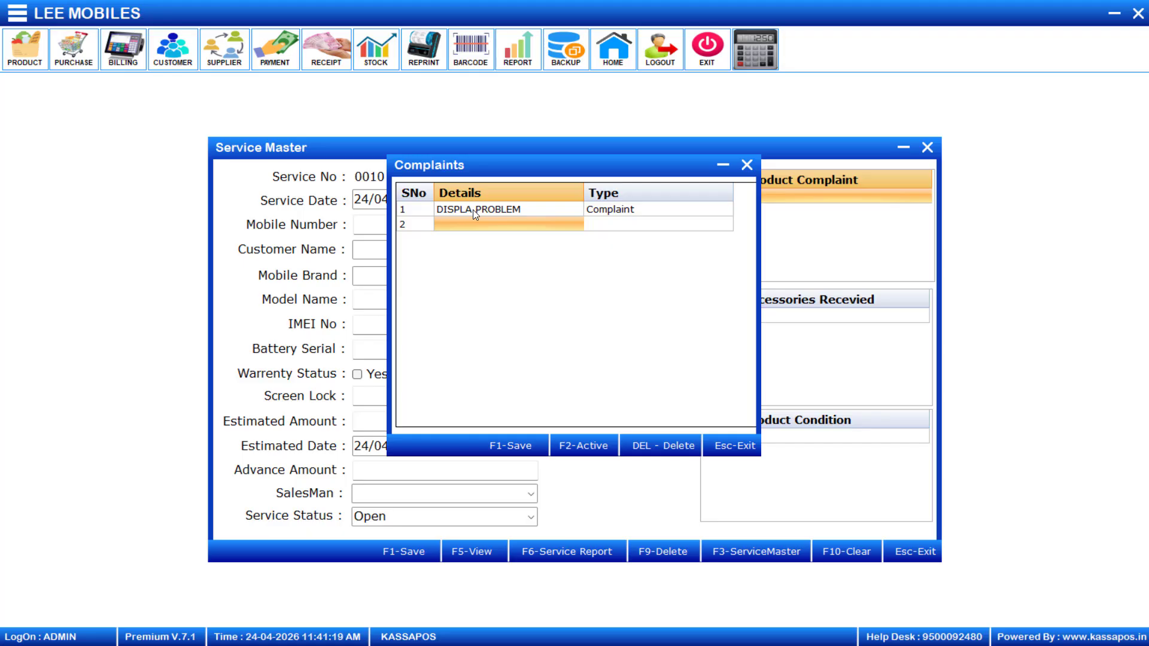
{"action": "type", "text": "DI"}
{"action": "key", "text": "BackSpace"}
{"action": "type", "text": "SCREEN GAURD"}
{"action": "key", "text": "Return"}
{"action": "key", "text": "Down"}
{"action": "key", "text": "Down"}
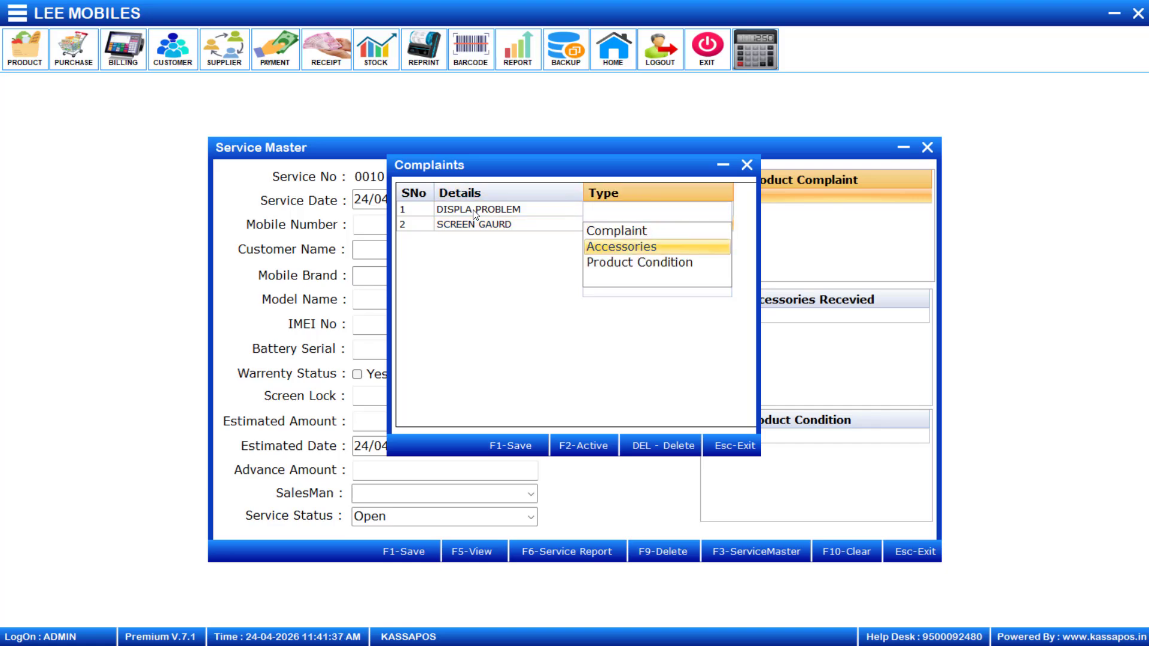
{"action": "key", "text": "Return"}
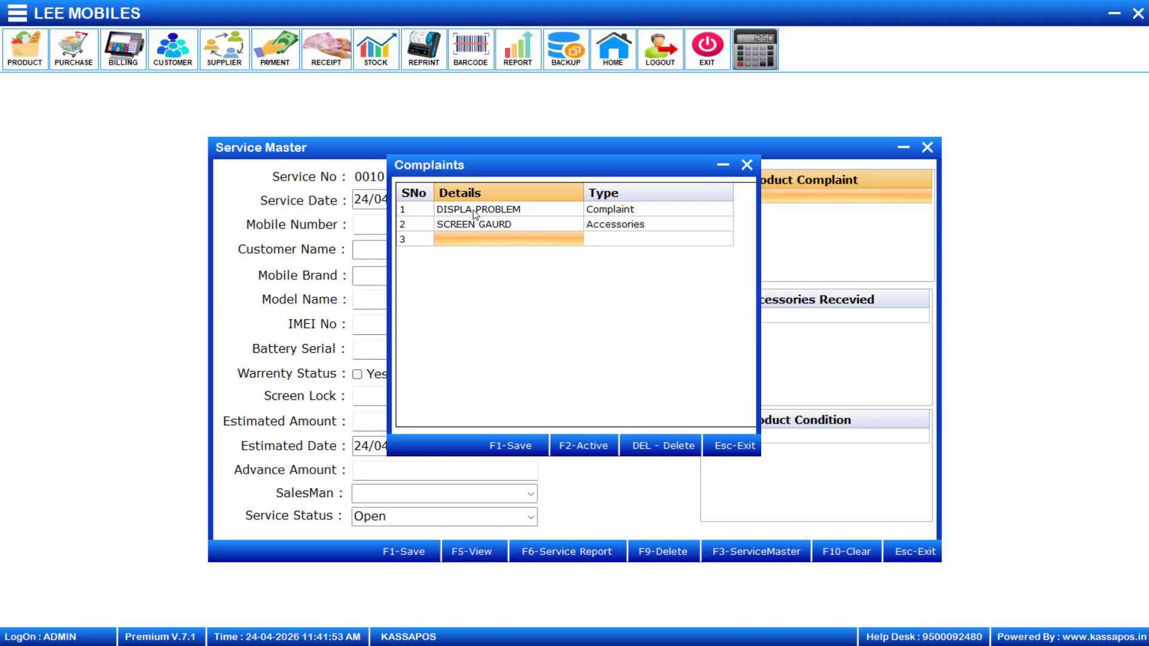
Add DISPLAY SCRATCH as a Product Condition preset and save the list
{"action": "type", "text": "DISPLAY SCRATCH"}
{"action": "key", "text": "Return"}
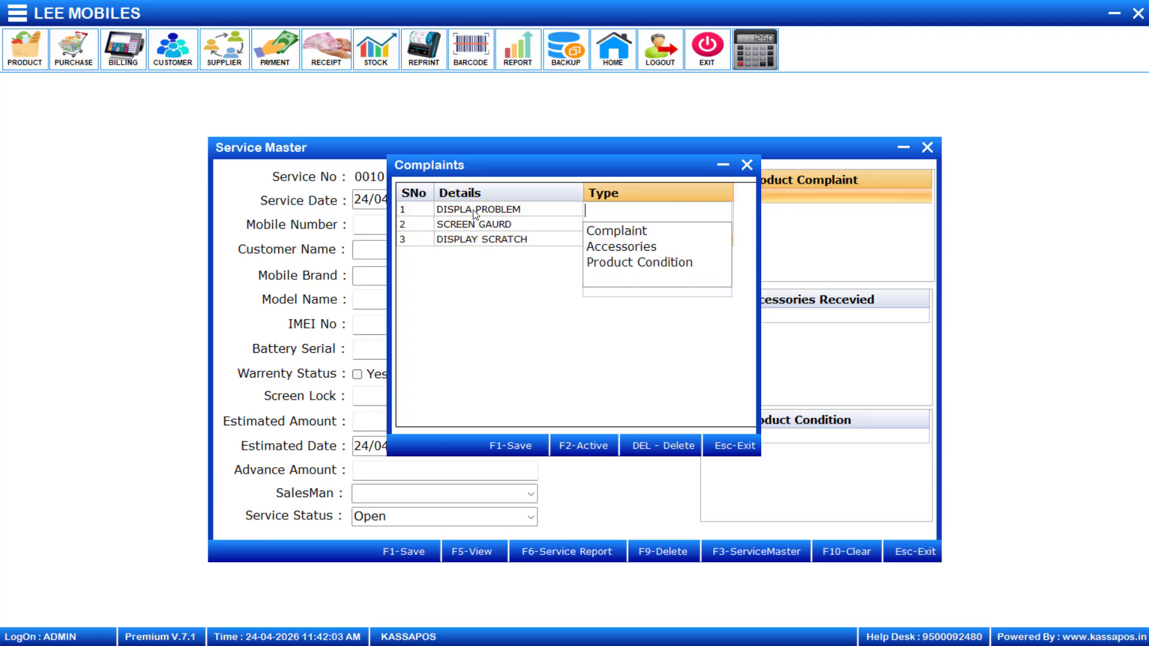
{"action": "key", "text": "Down"}
{"action": "key", "text": "Down"}
{"action": "key", "text": "Return"}
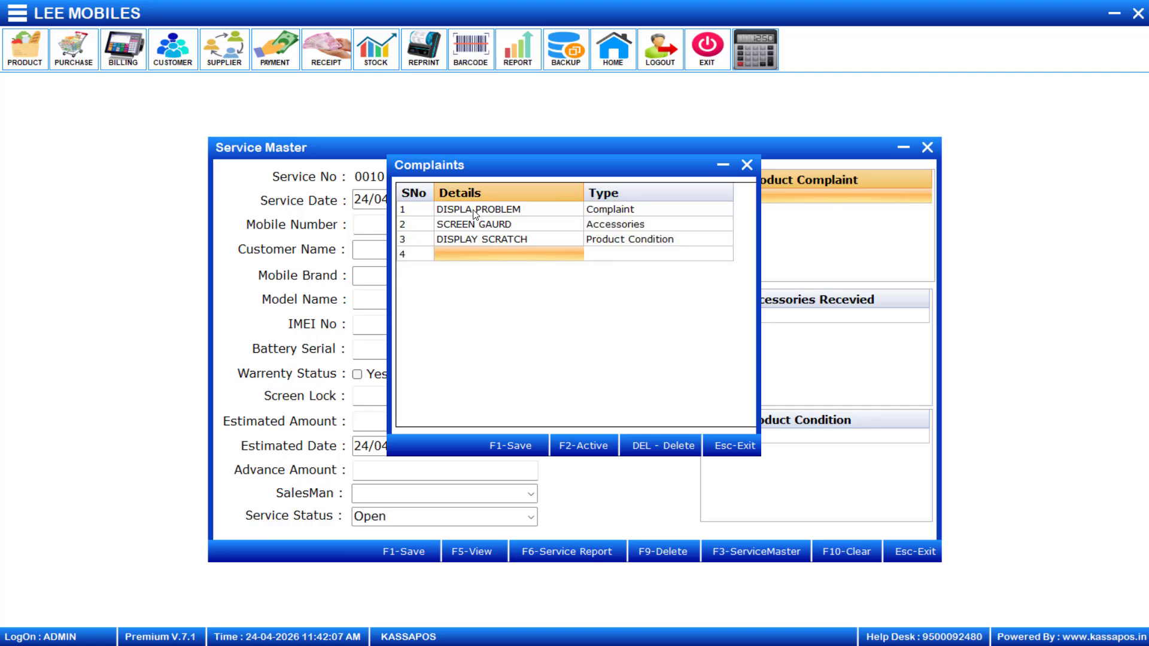
{"action": "key", "text": "F1"}
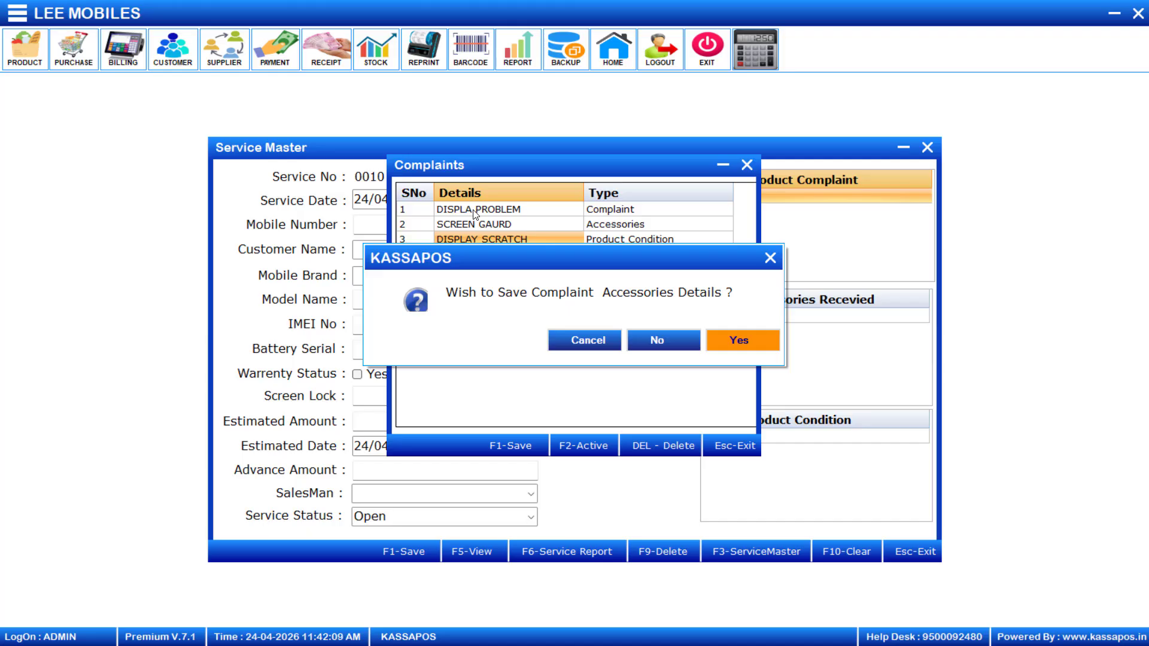
{"action": "key", "text": "Return"}
{"action": "key", "text": "Return"}
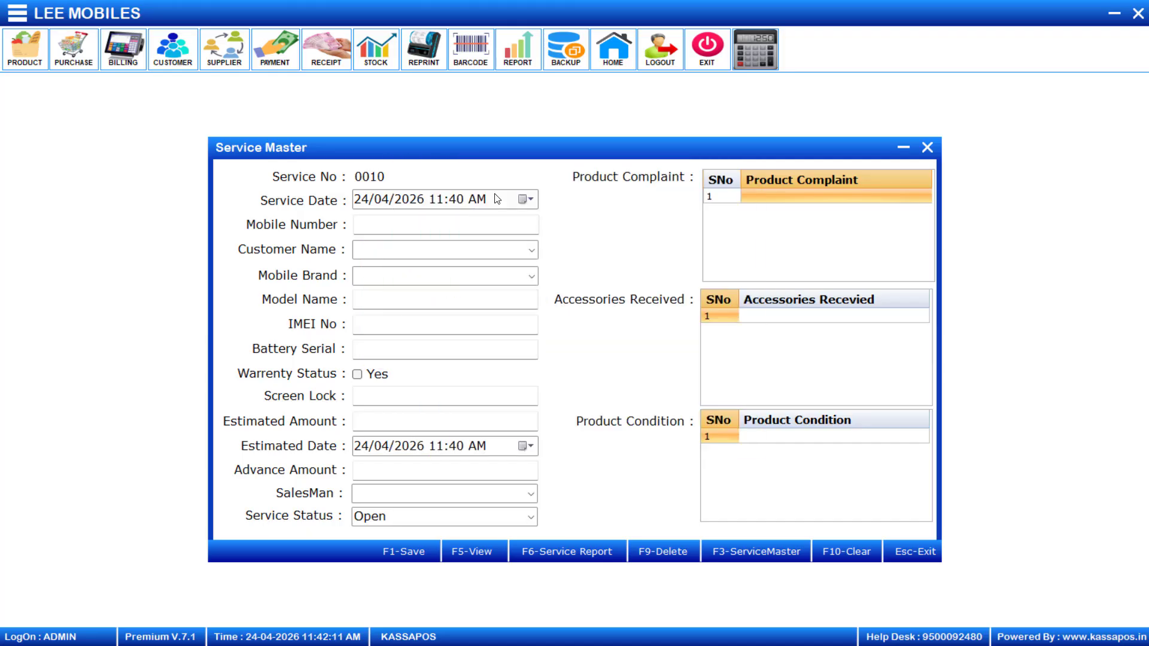
Close and reopen Mobile Service Entry so the saved presets become available
{"action": "left_click", "coordinate": [829, 200]}
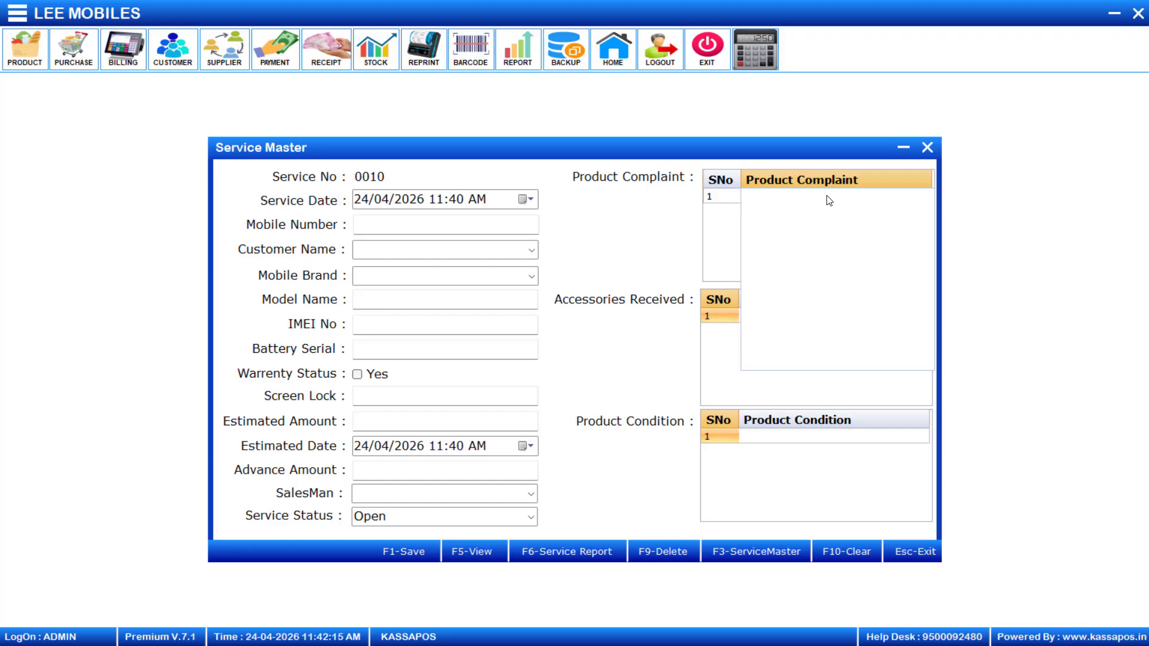
{"action": "type", "text": "DIS"}
{"action": "left_click", "coordinate": [927, 149]}
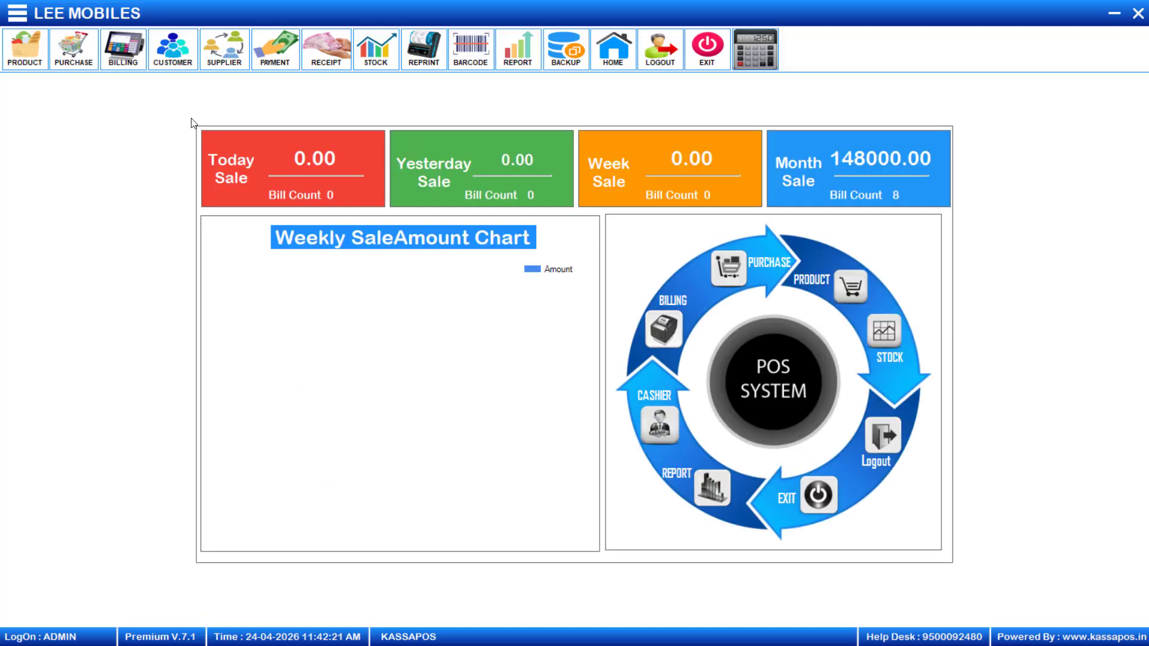
{"action": "left_click", "coordinate": [17, 12]}
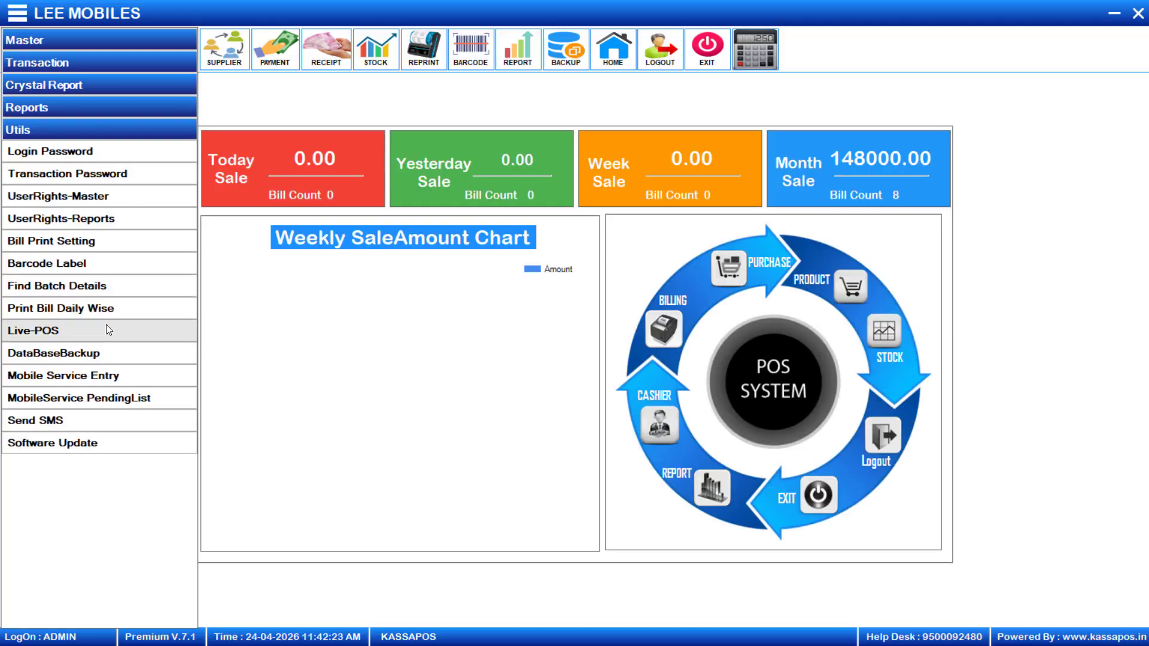
{"action": "left_click", "coordinate": [106, 375]}
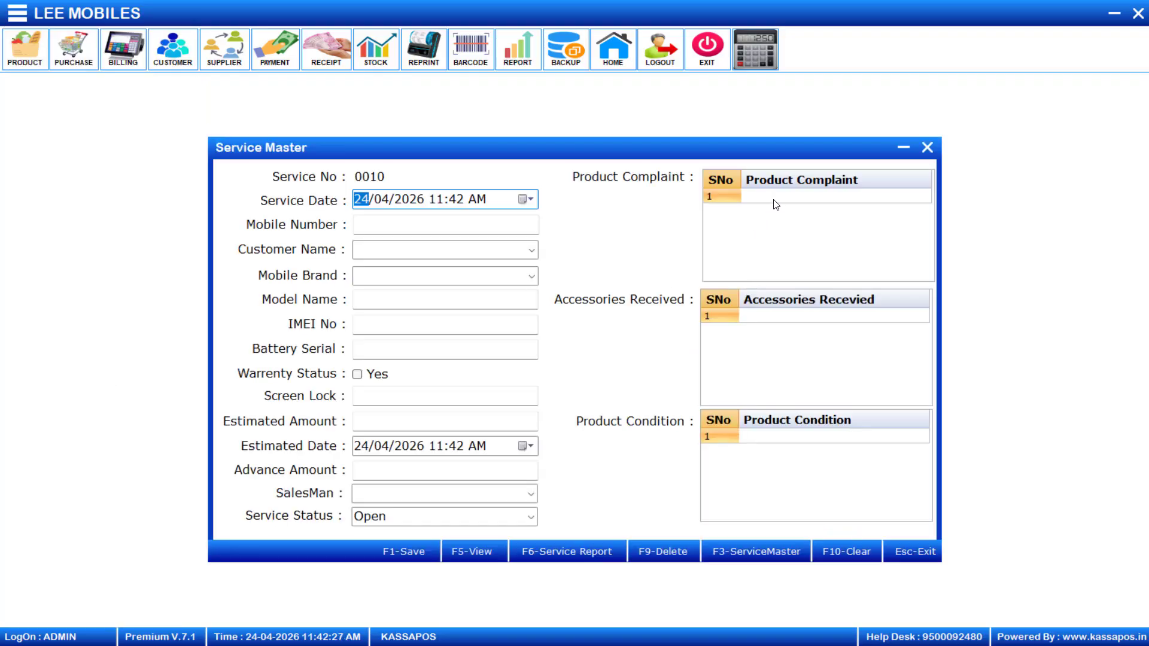
Pick DISPLA PROBLEM, SCREEN GAURD and DISPLAY SCRATCH in the complaint, accessory and condition grids
{"action": "left_click", "coordinate": [773, 200]}
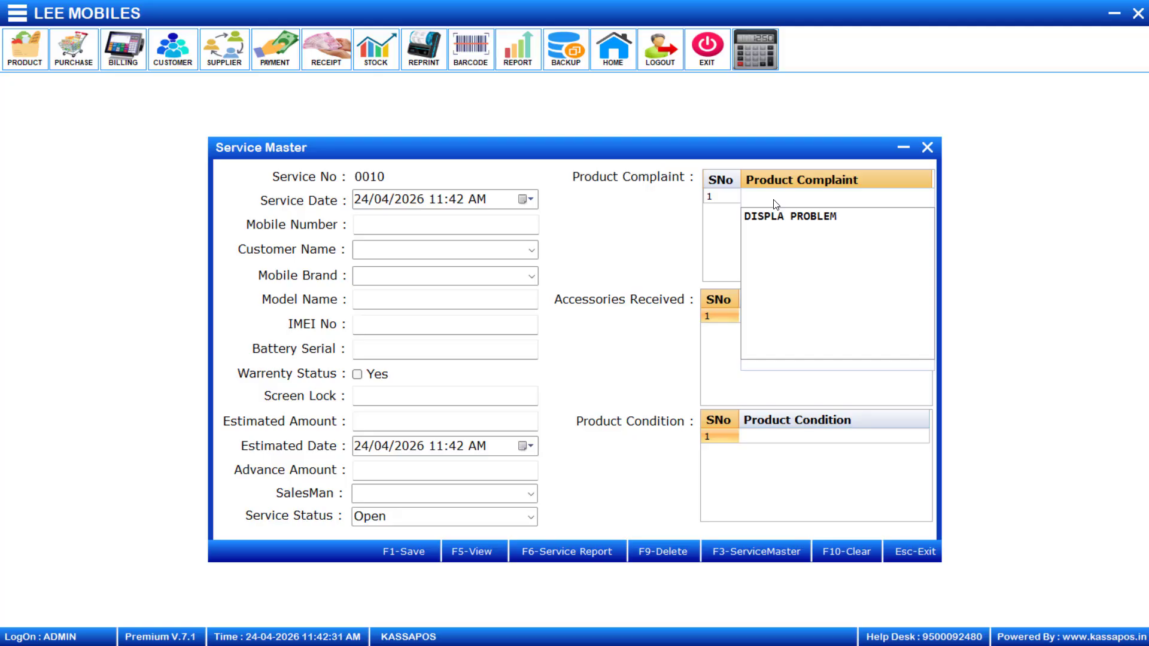
{"action": "key", "text": "Down"}
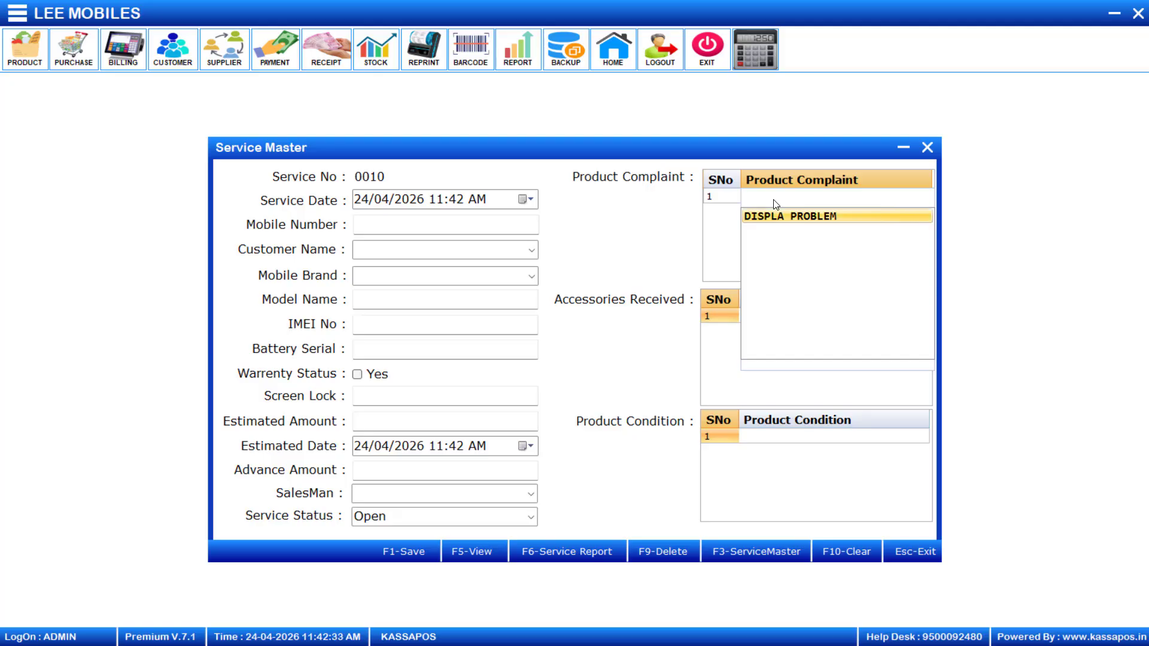
{"action": "key", "text": "Return"}
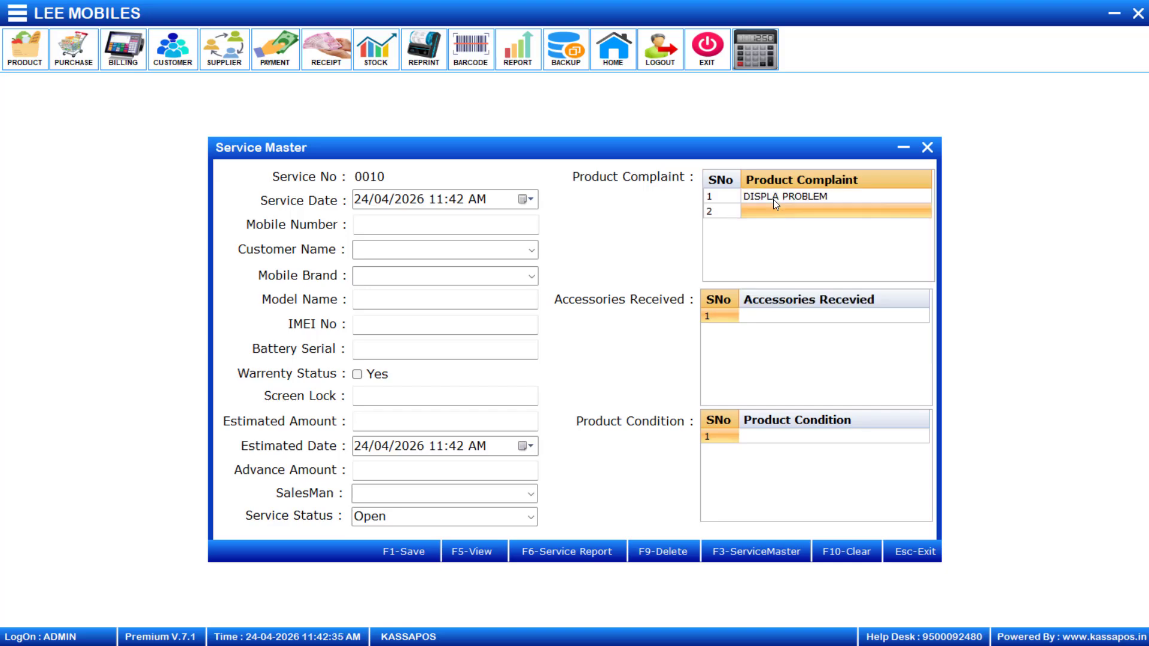
{"action": "left_click", "coordinate": [777, 319]}
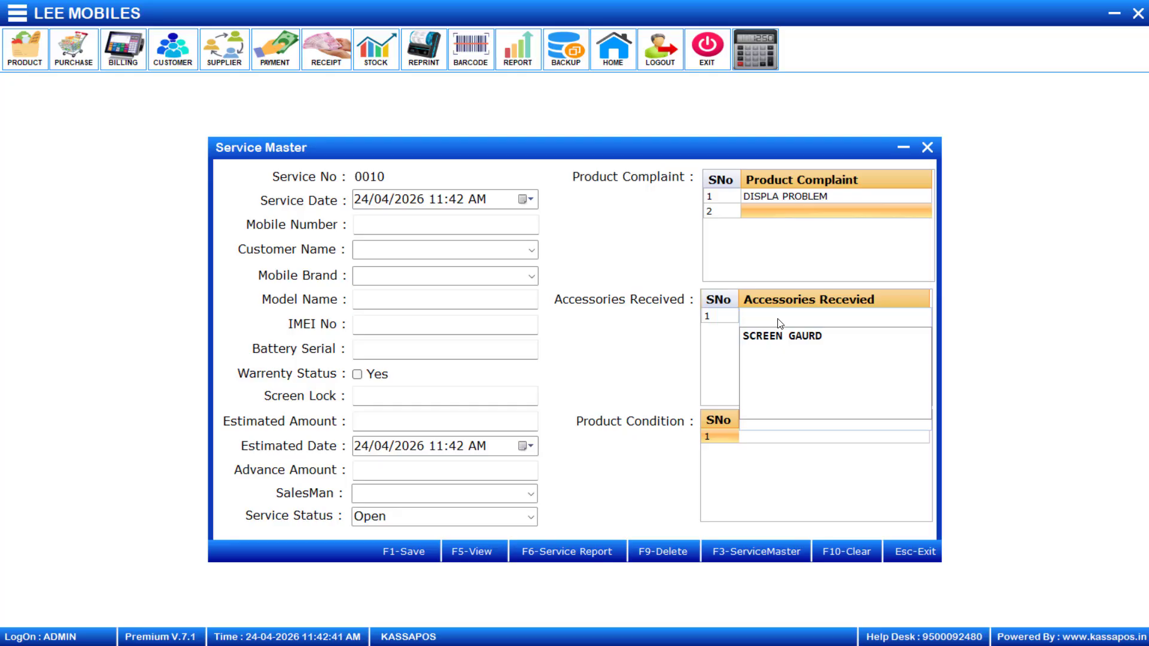
{"action": "key", "text": "Down"}
{"action": "key", "text": "Return"}
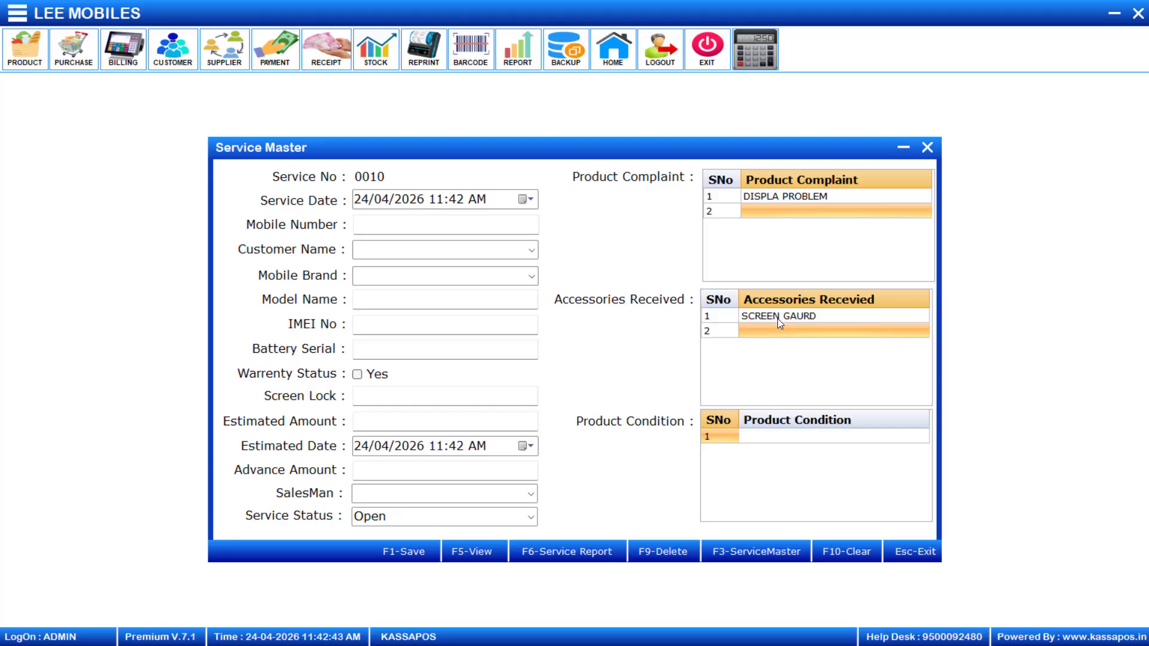
{"action": "left_click", "coordinate": [804, 439]}
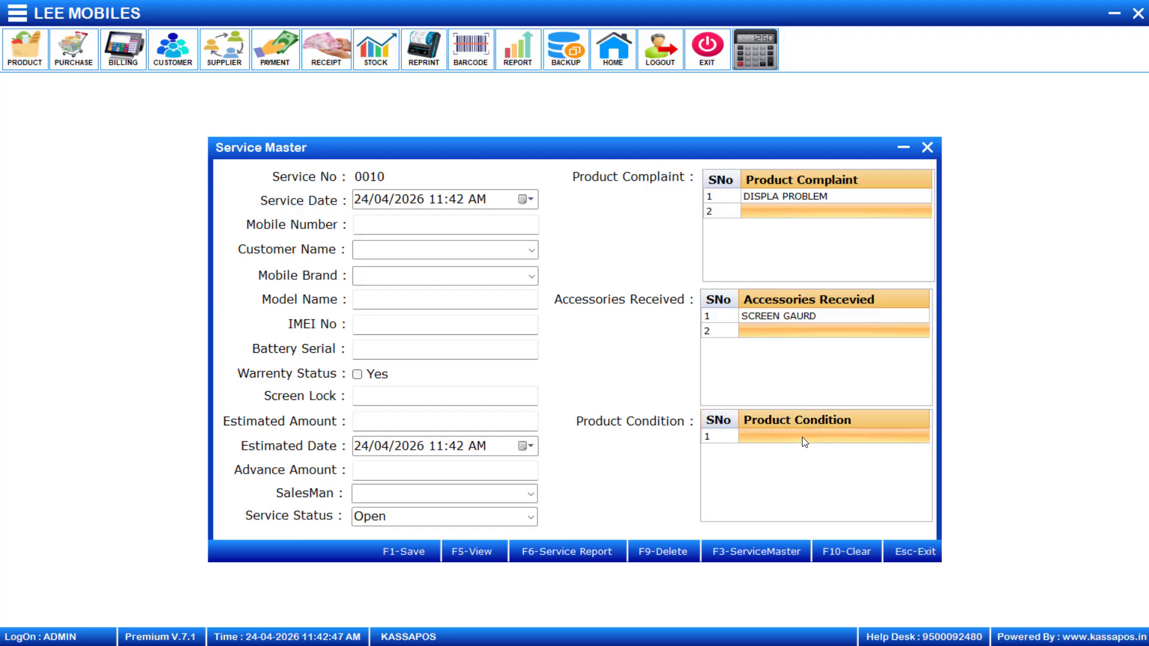
{"action": "left_click", "coordinate": [804, 439]}
{"action": "key", "text": "Down"}
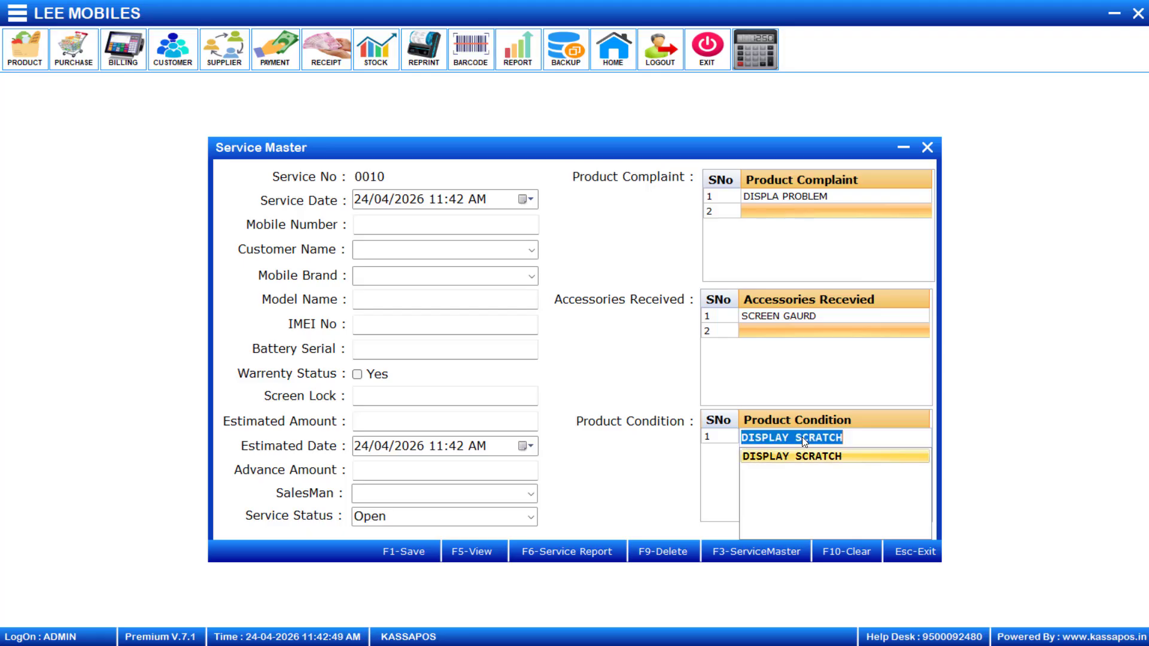
{"action": "key", "text": "Return"}
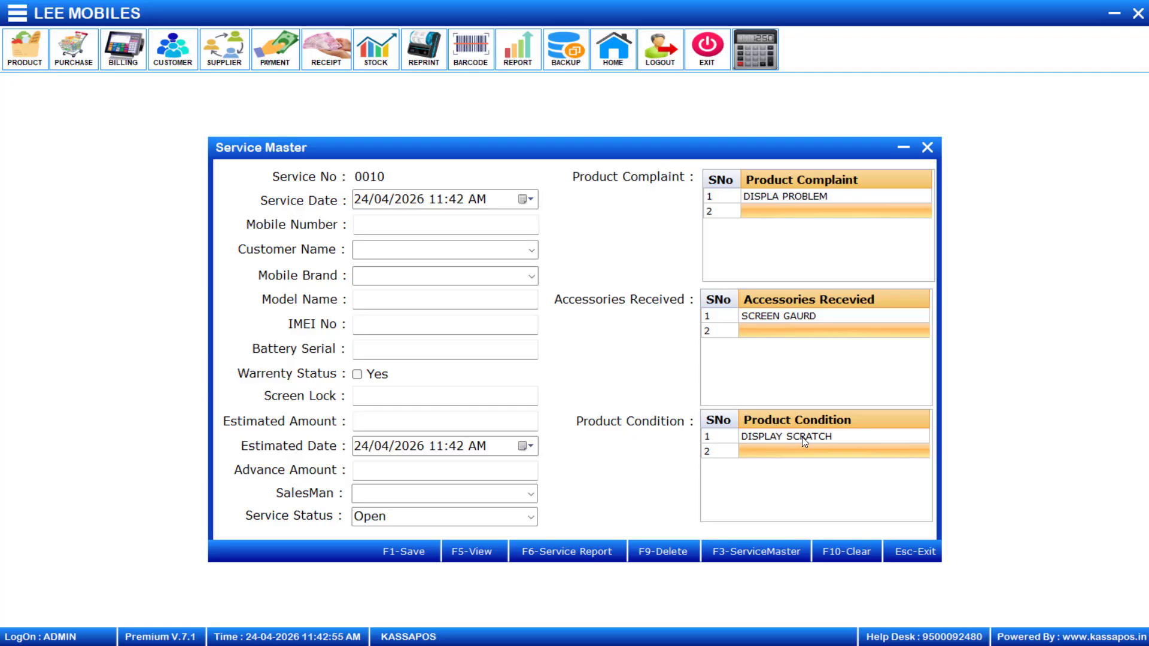
{"action": "left_click", "coordinate": [487, 229]}
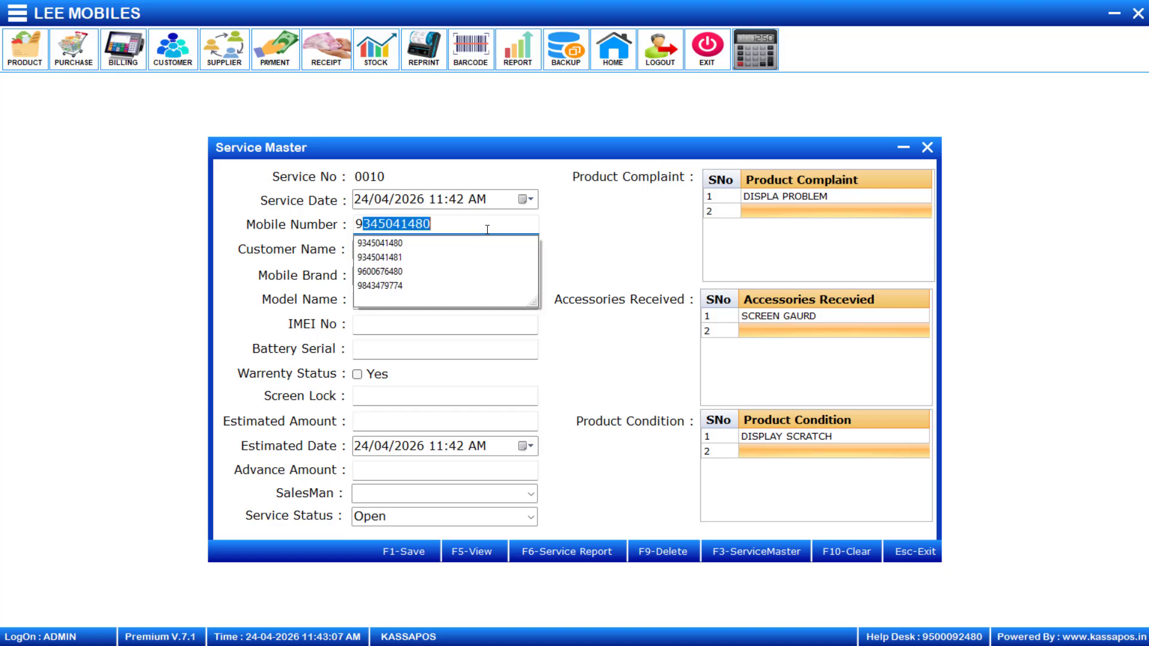
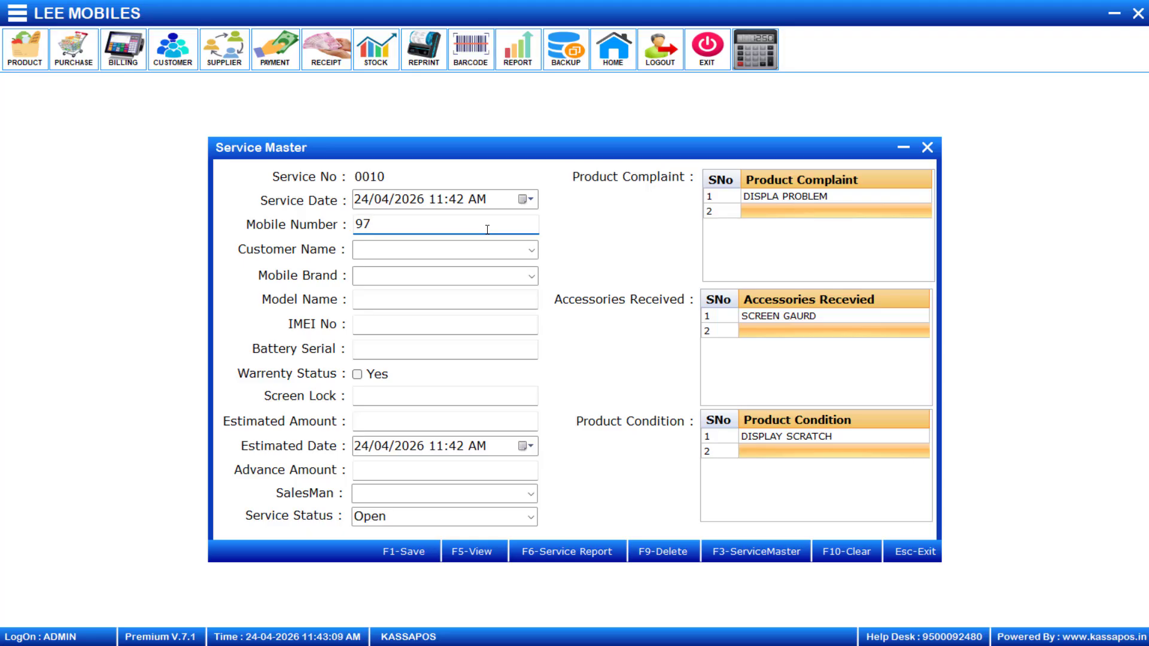
Enter the customer's mobile number and save them as a new customer with name and city CHENNAI
{"action": "key", "text": "Return"}
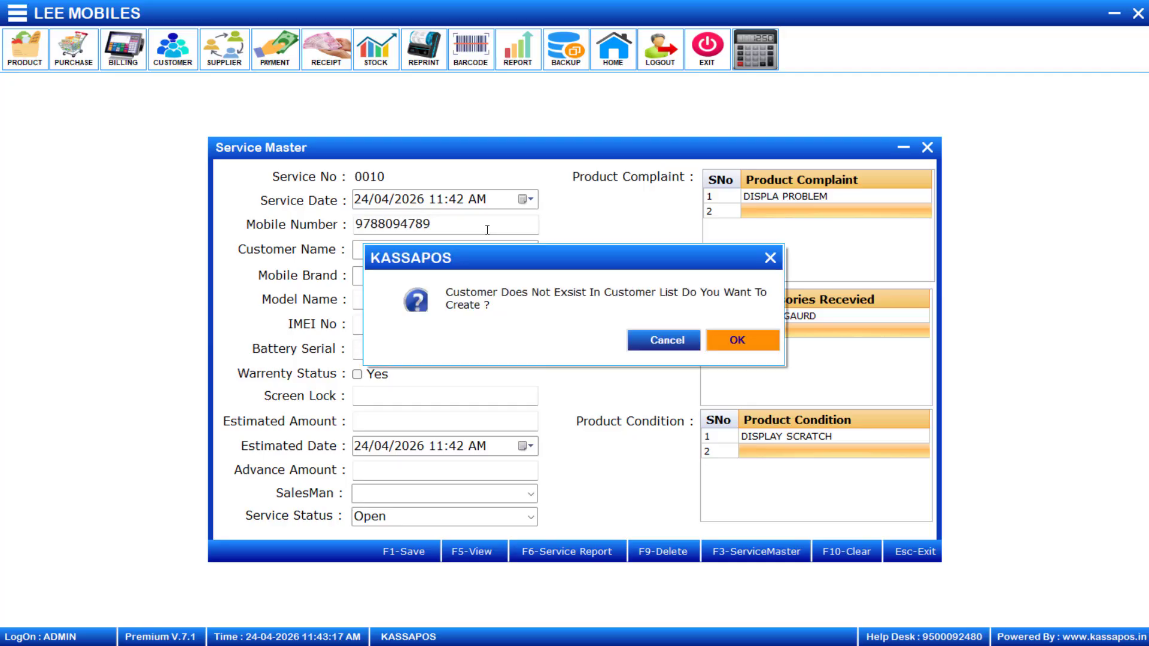
{"action": "left_click", "coordinate": [746, 340]}
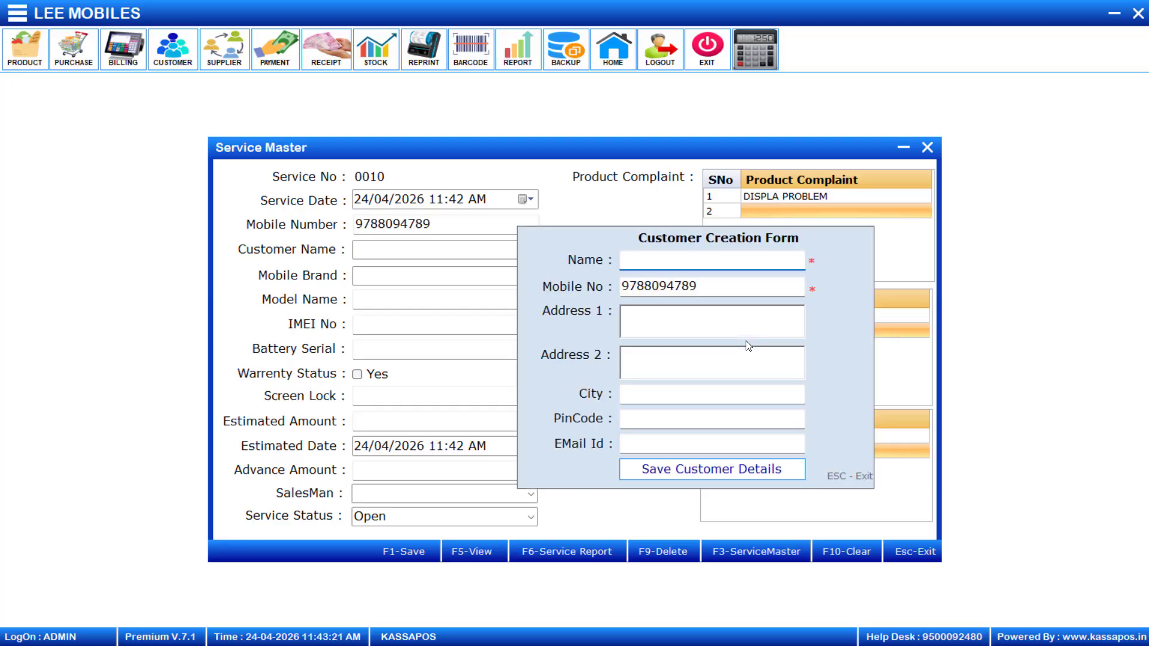
{"action": "type", "text": "DAKSHINAMOO"}
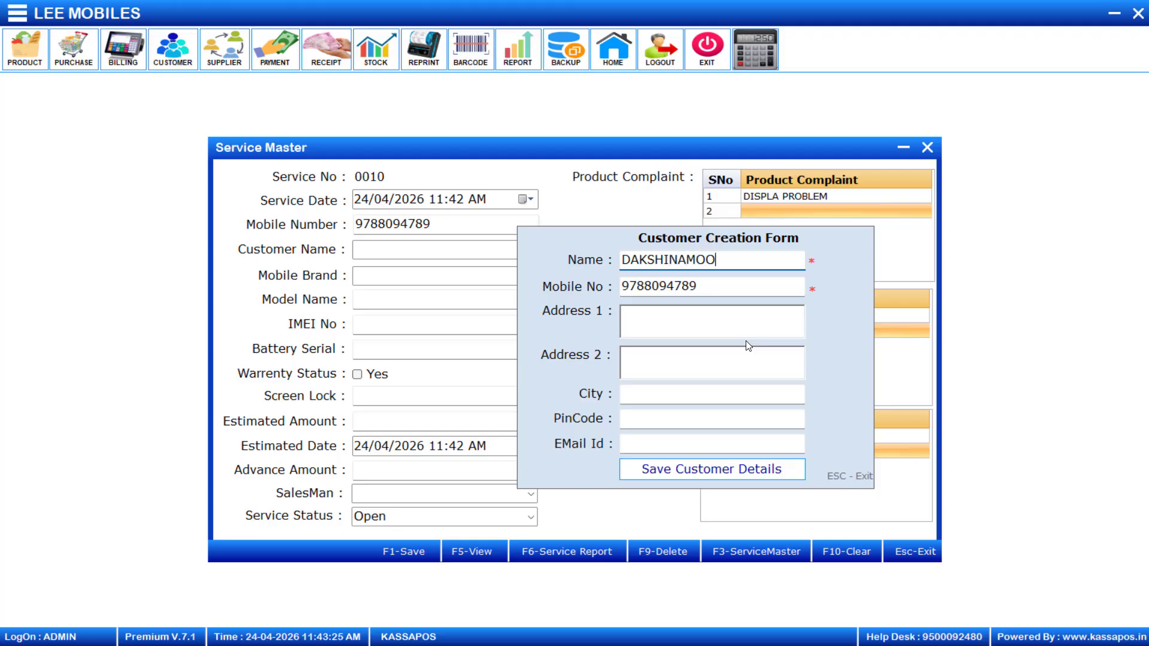
{"action": "type", "text": "RTHY"}
{"action": "key", "text": "Tab"}
{"action": "key", "text": "Tab"}
{"action": "key", "text": "Tab"}
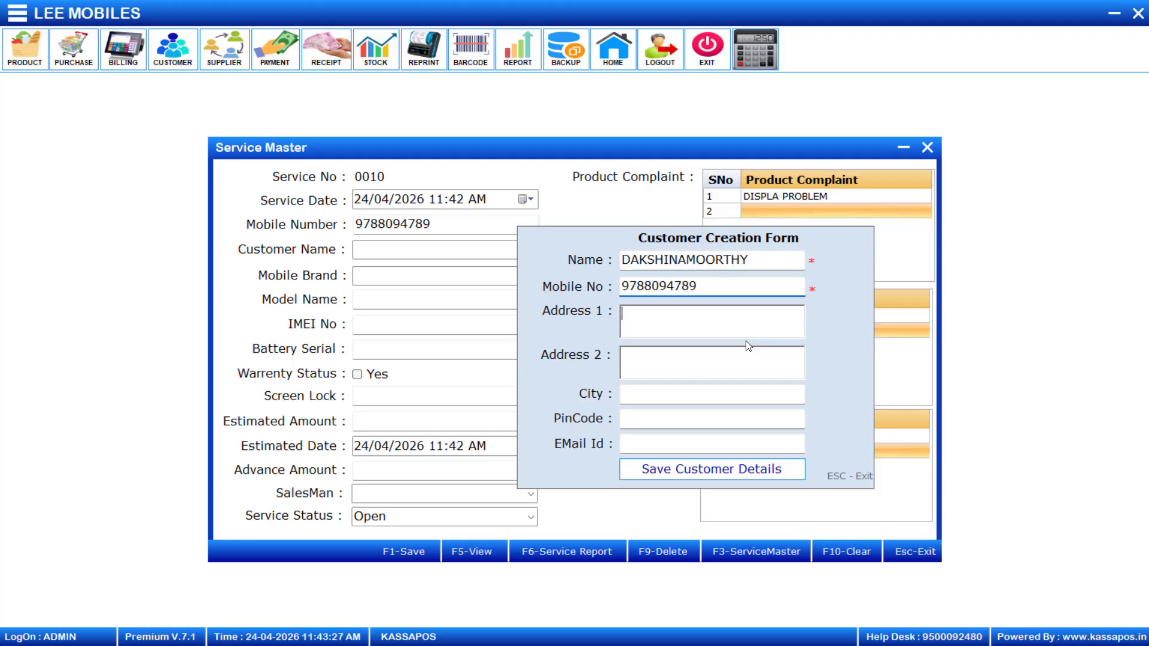
{"action": "key", "text": "Tab"}
{"action": "type", "text": "CHENNAI"}
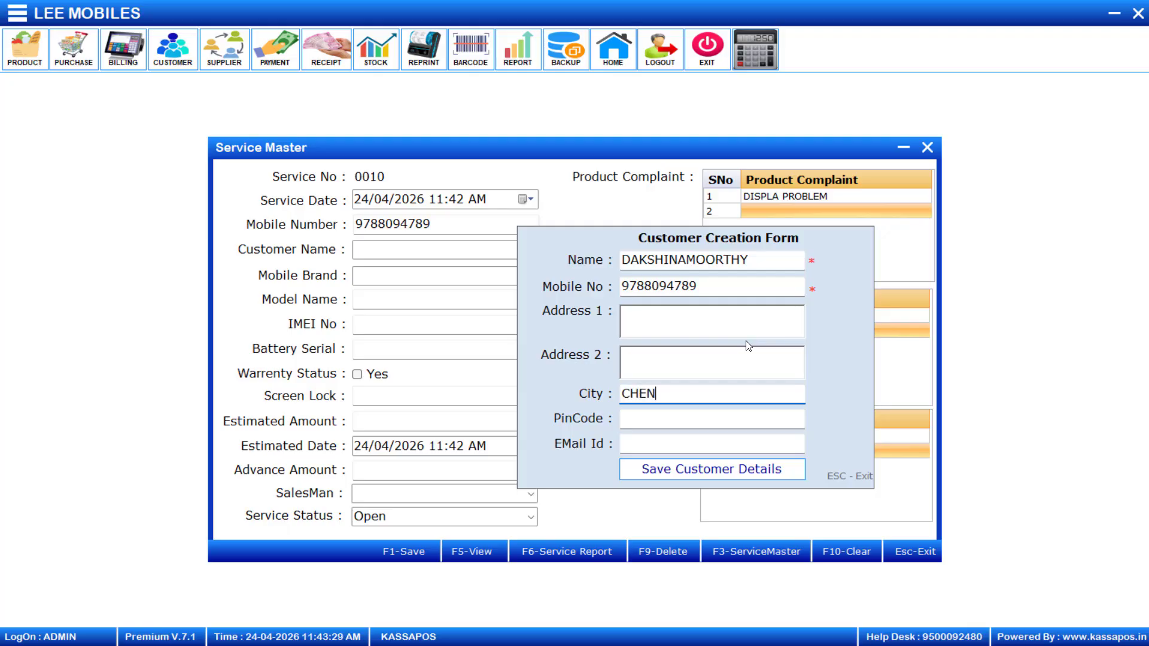
{"action": "key", "text": "Tab"}
{"action": "key", "text": "Tab"}
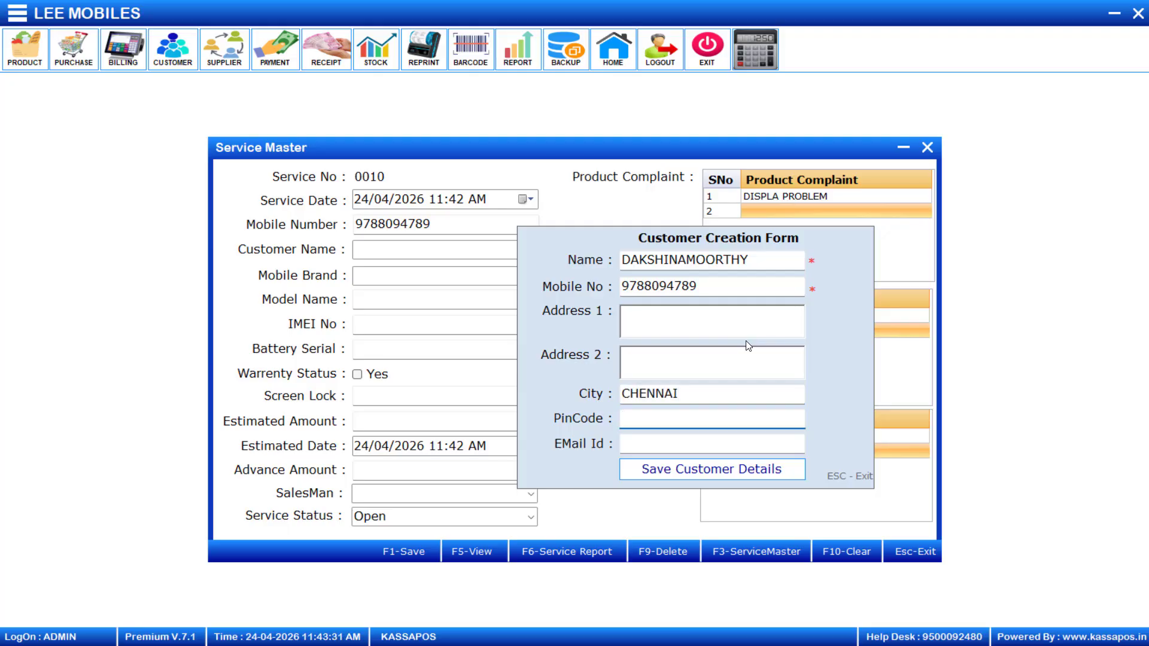
{"action": "key", "text": "Tab"}
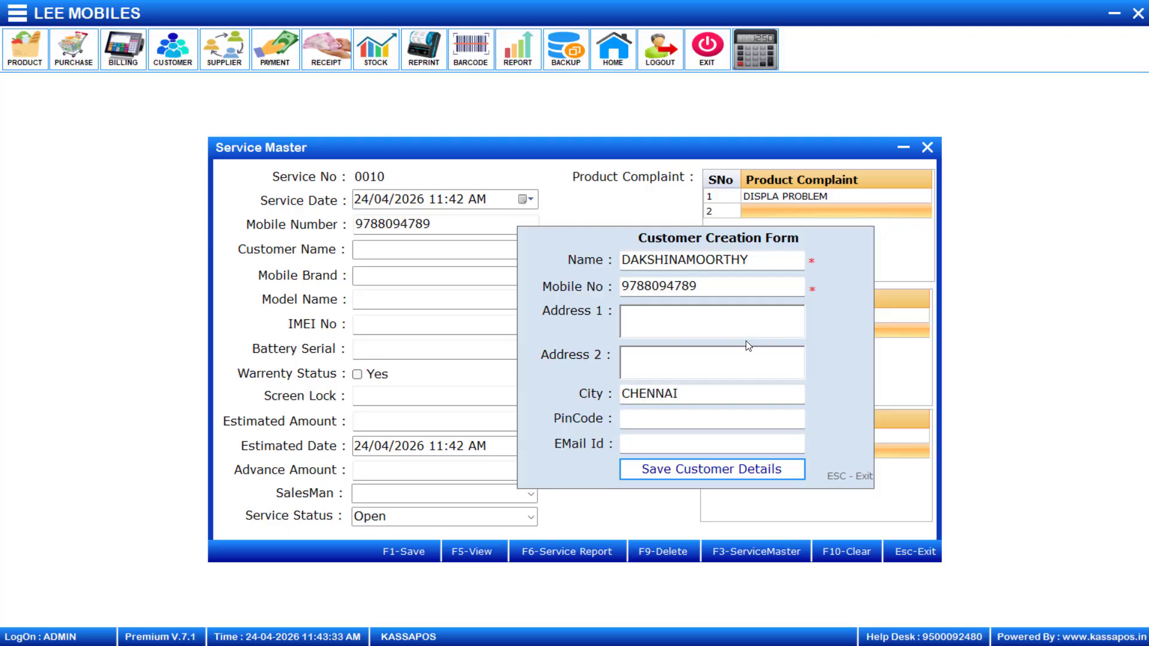
{"action": "key", "text": "Return"}
{"action": "key", "text": "Return"}
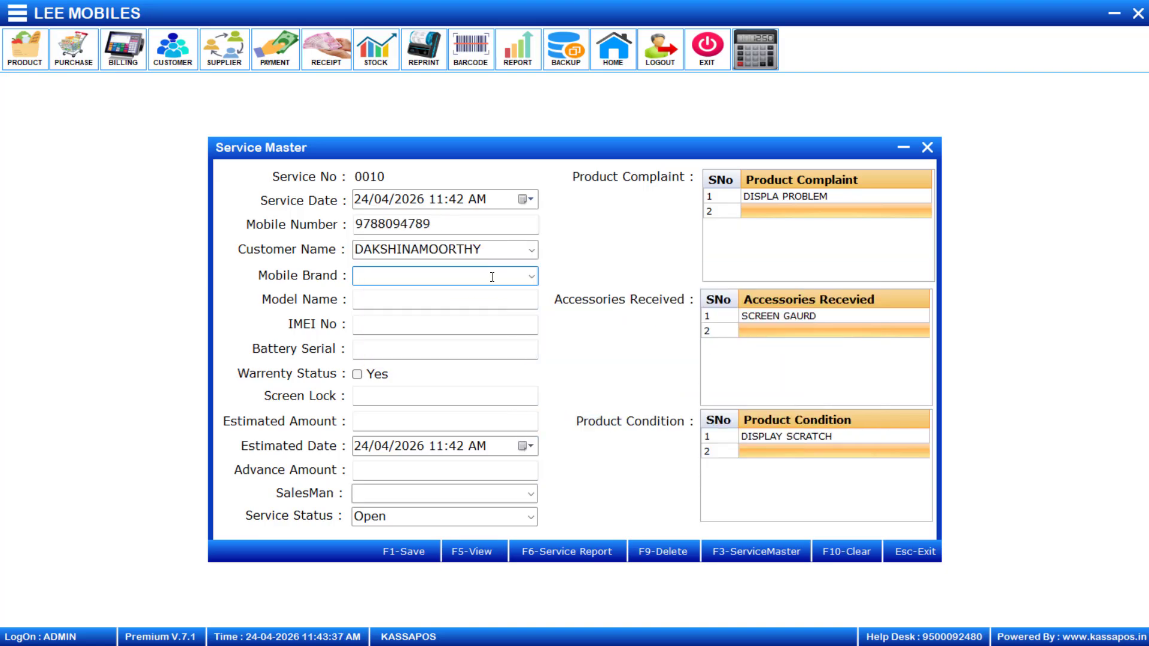
Set brand REDMI, model REDMI 10S, IMEI 123456 and battery serial 1234
{"action": "left_click", "coordinate": [532, 277]}
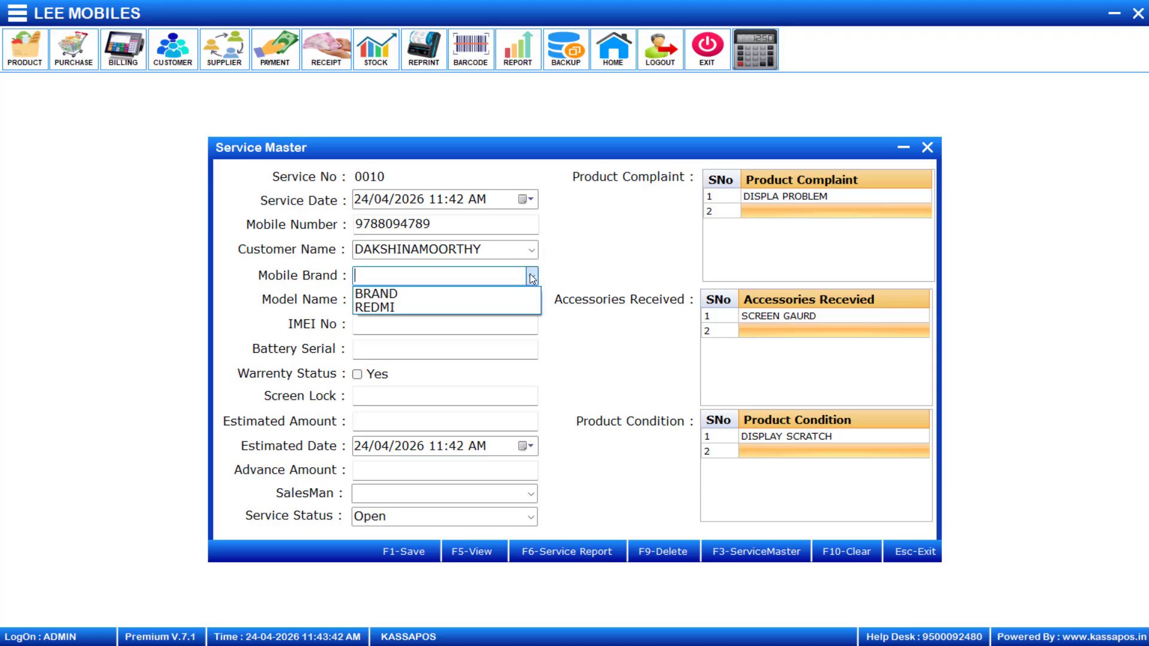
{"action": "left_click", "coordinate": [431, 307]}
{"action": "left_click", "coordinate": [432, 308]}
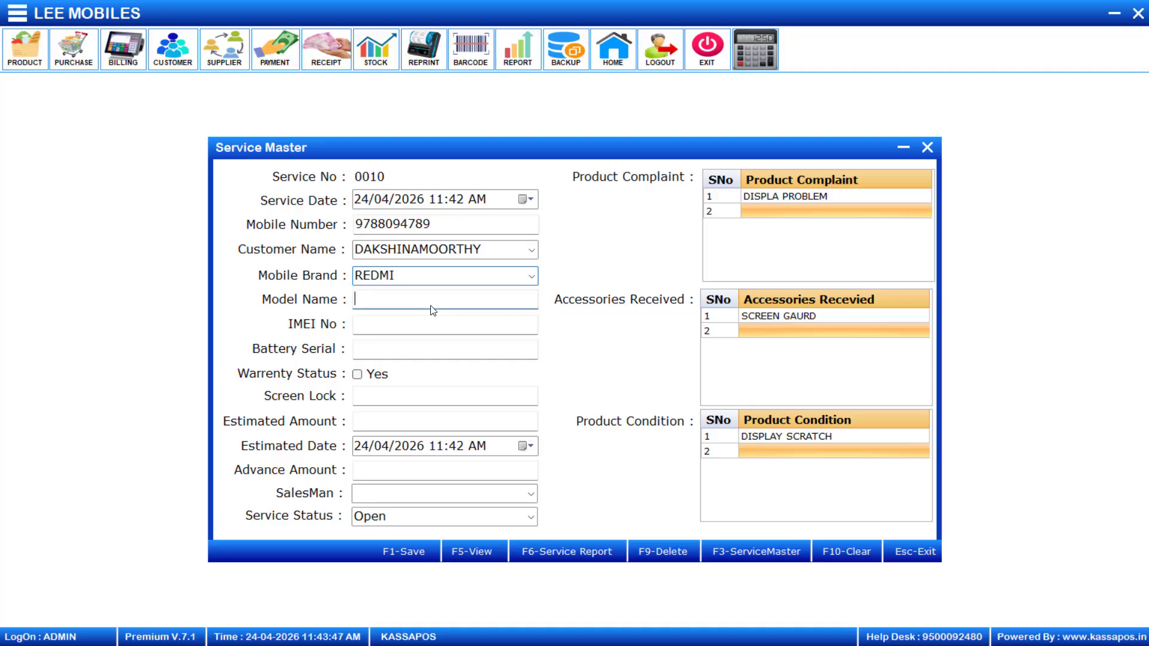
{"action": "type", "text": "RE"}
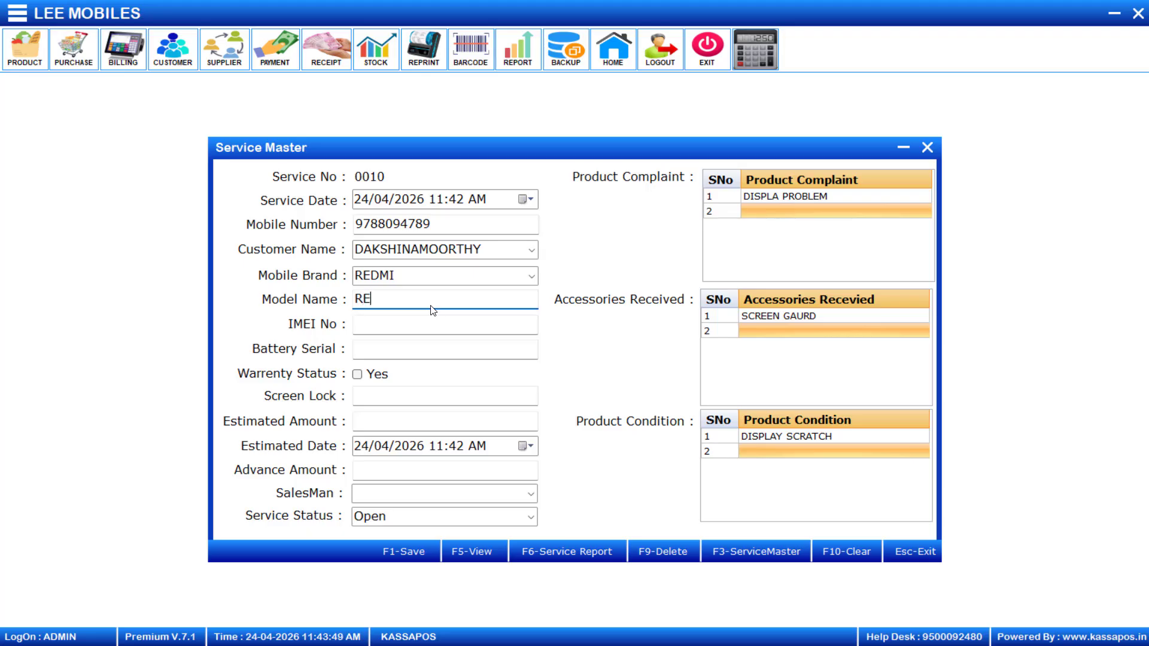
{"action": "type", "text": "DMI 10S"}
{"action": "key", "text": "Return"}
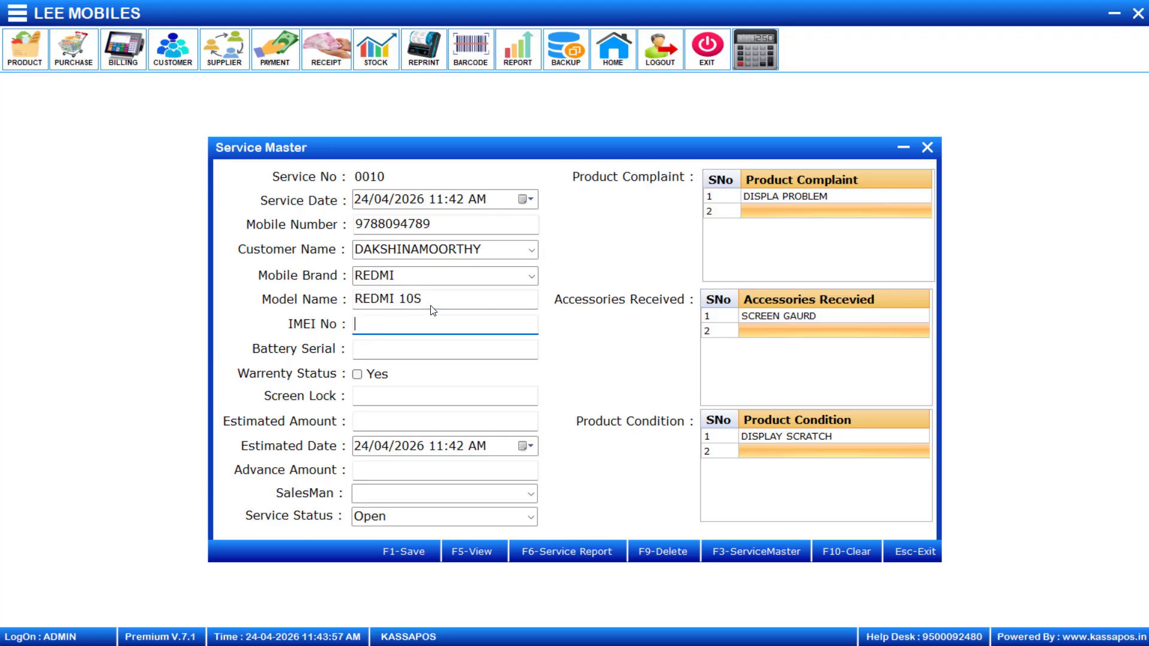
{"action": "type", "text": "123456"}
{"action": "key", "text": "Return"}
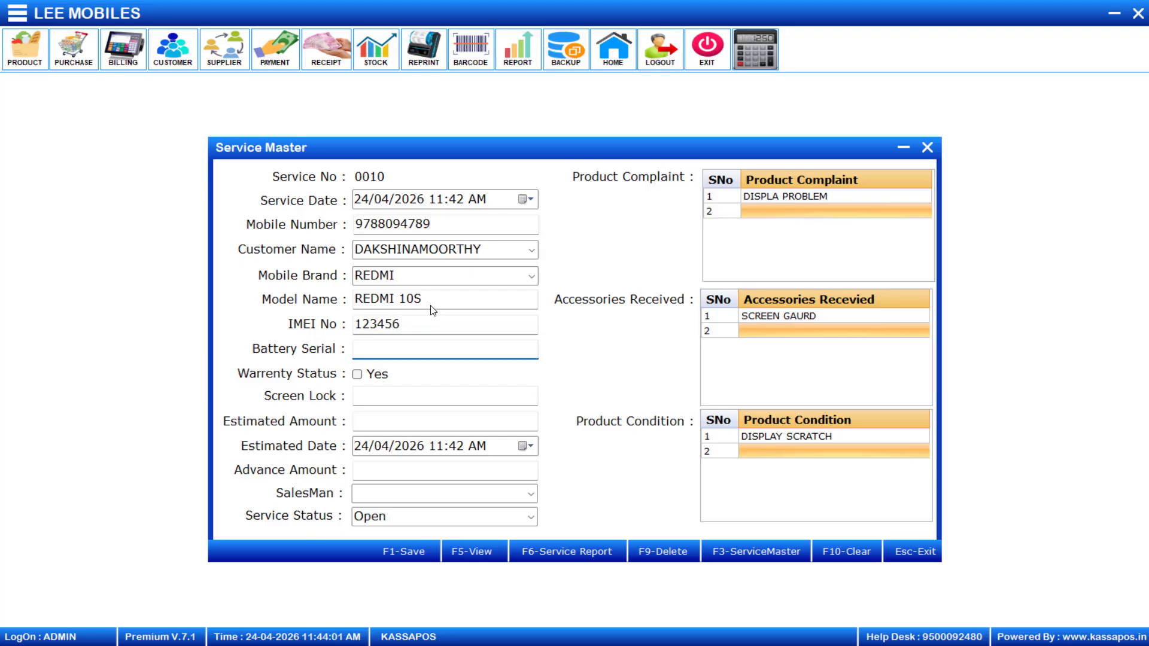
{"action": "type", "text": "1234"}
{"action": "key", "text": "Return"}
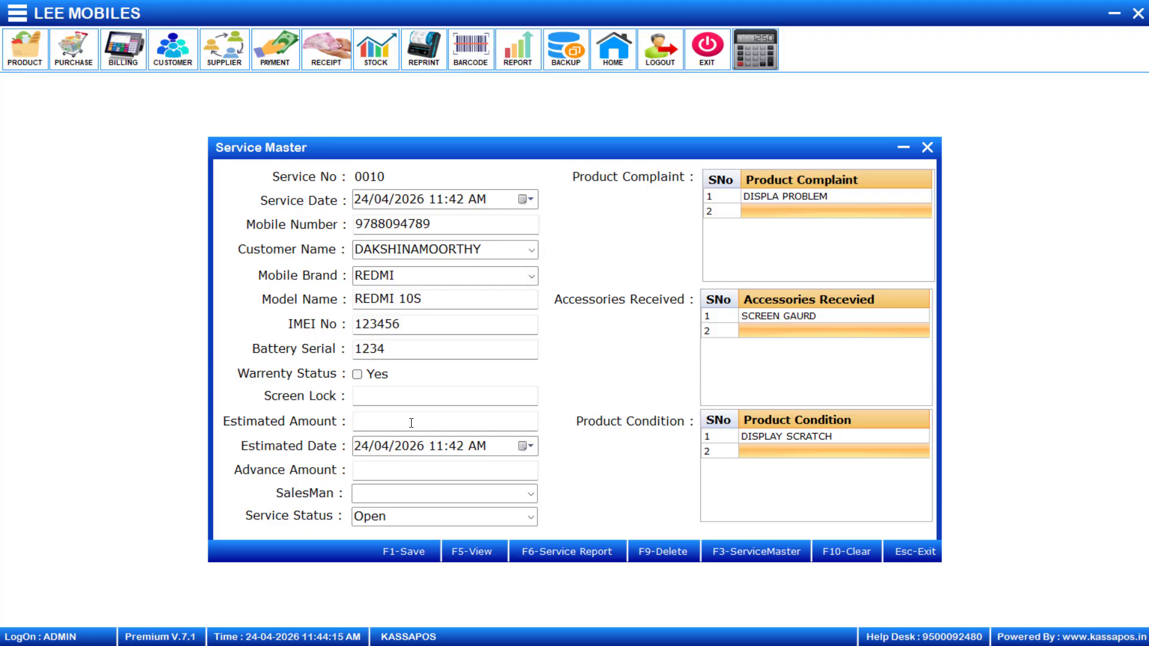
Enter the phone's screen lock code, correcting the first attempt
{"action": "left_click", "coordinate": [378, 397]}
{"action": "type", "text": "12345"}
{"action": "key", "text": "BackSpace"}
{"action": "key", "text": "BackSpace"}
{"action": "key", "text": "BackSpace"}
{"action": "key", "text": "BackSpace"}
{"action": "key", "text": "BackSpace"}
{"action": "type", "text": "0987"}
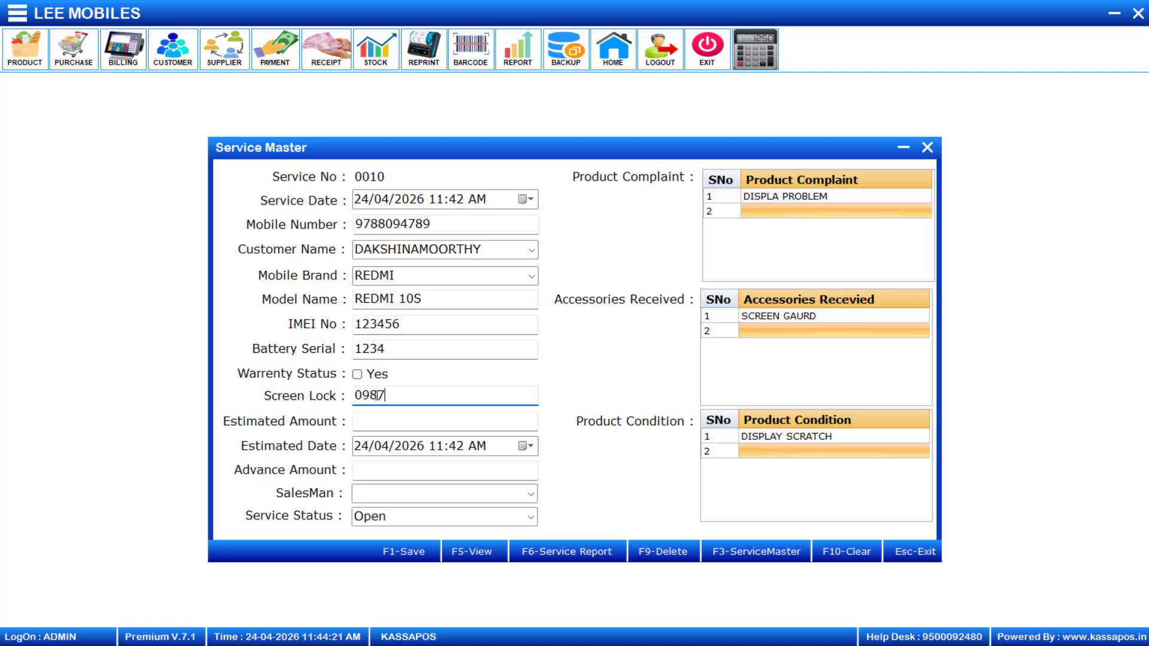
Set estimated amount 1800, advance amount 500 and salesman SALESMAN1
{"action": "left_click", "coordinate": [376, 426]}
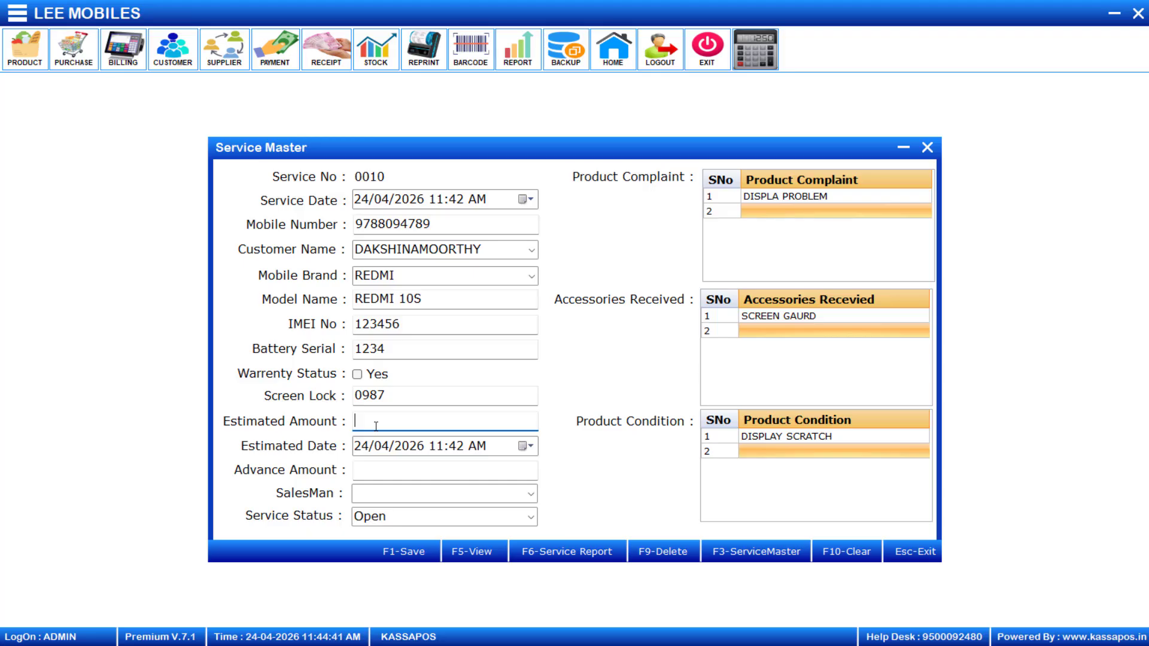
{"action": "type", "text": "1800"}
{"action": "key", "text": "Tab"}
{"action": "key", "text": "Tab"}
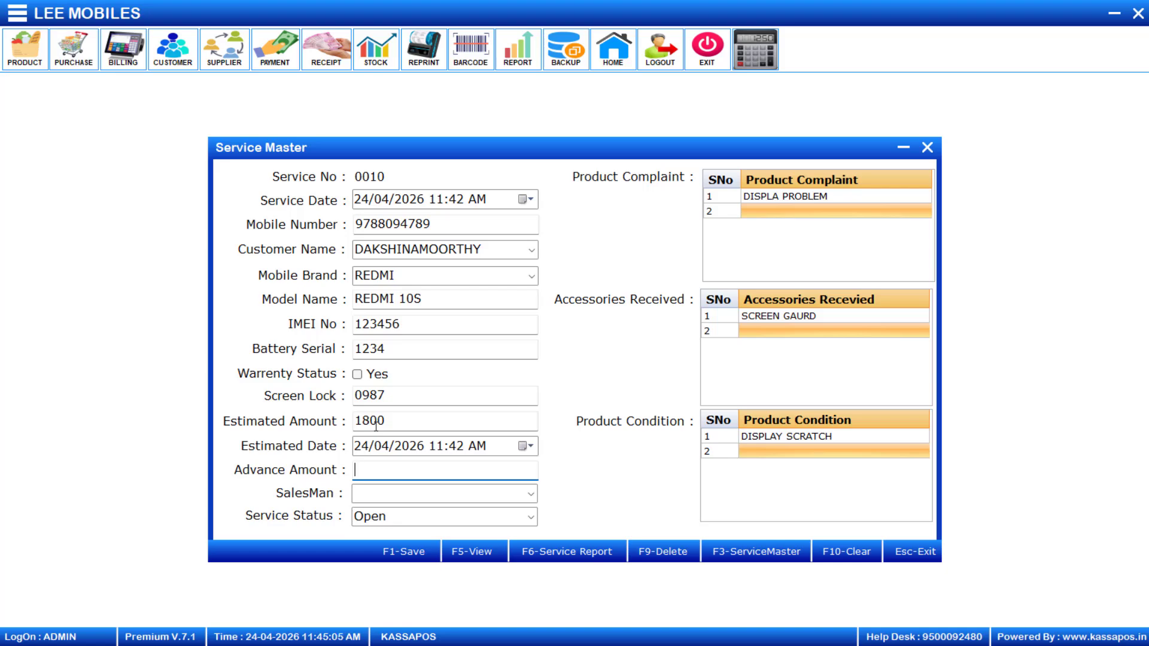
{"action": "type", "text": "500"}
{"action": "key", "text": "Tab"}
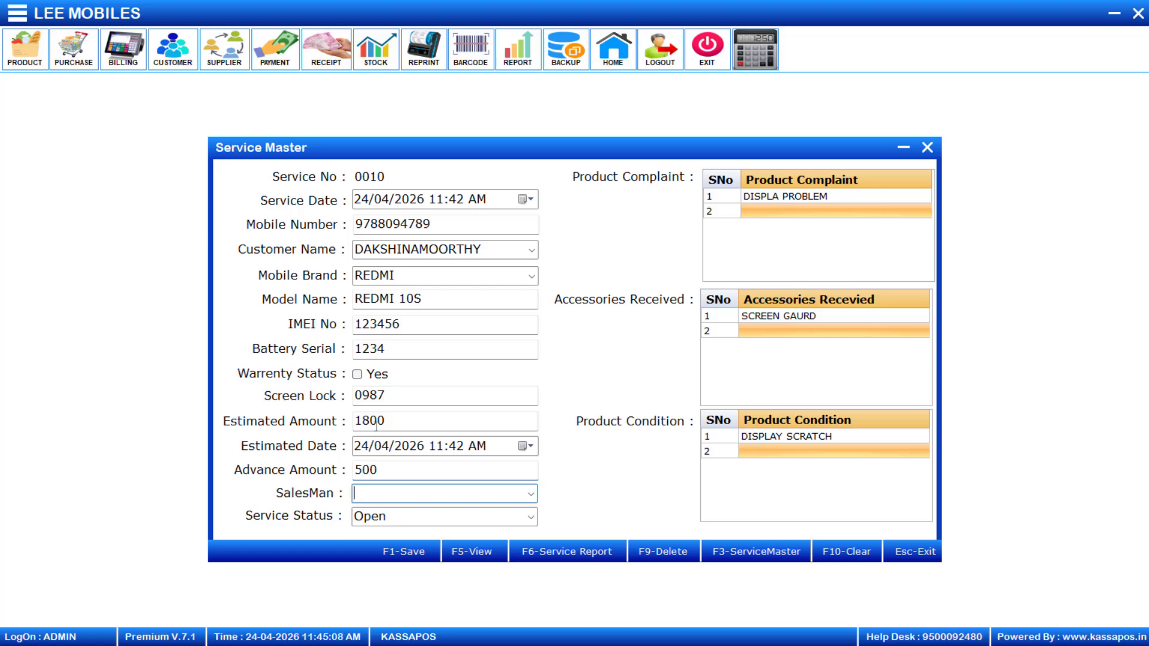
{"action": "left_click", "coordinate": [533, 501]}
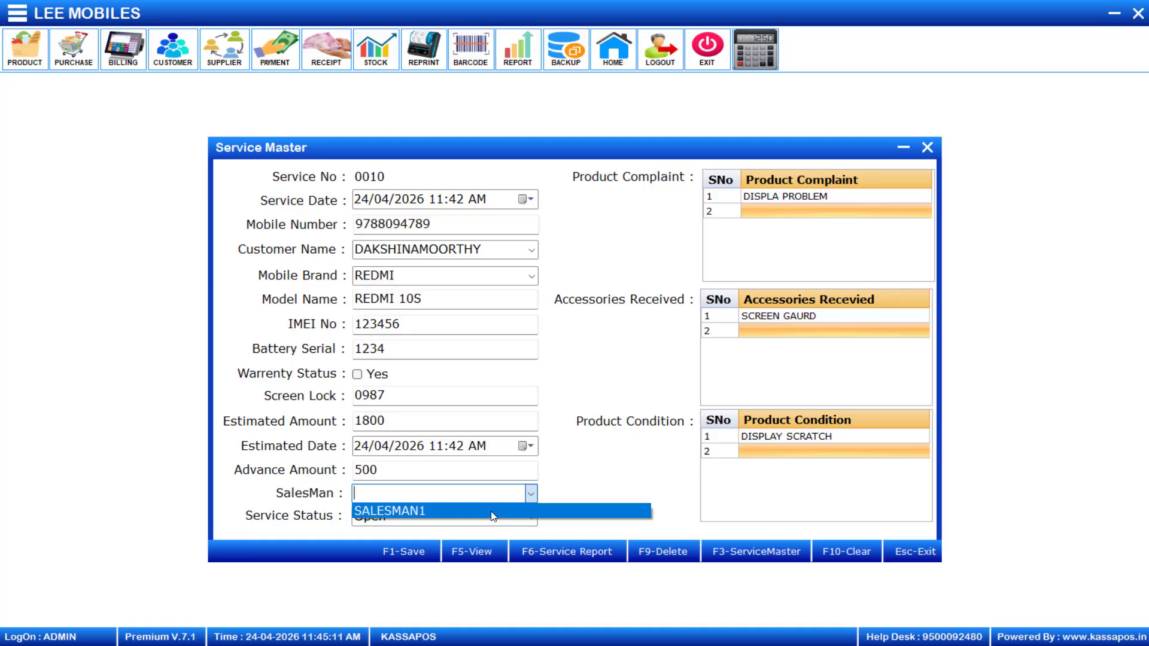
{"action": "left_click", "coordinate": [491, 512]}
{"action": "left_click", "coordinate": [33, 523]}
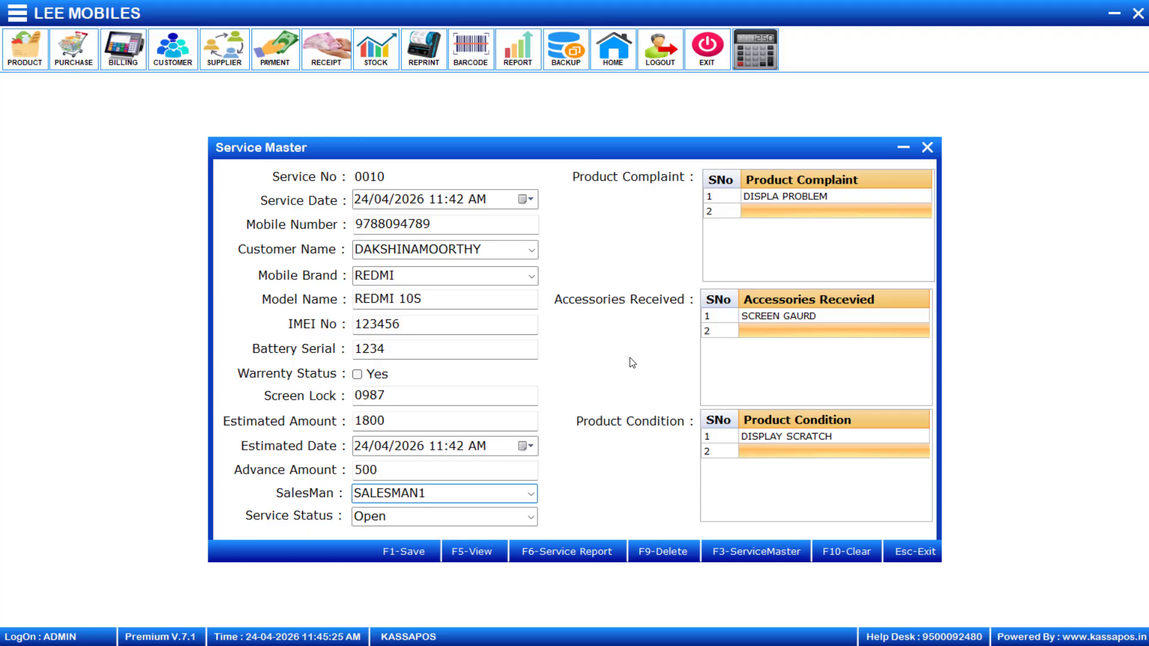
Cancel the first save prompt and add blank rows to the complaint and accessories lists
{"action": "key", "text": "F1"}
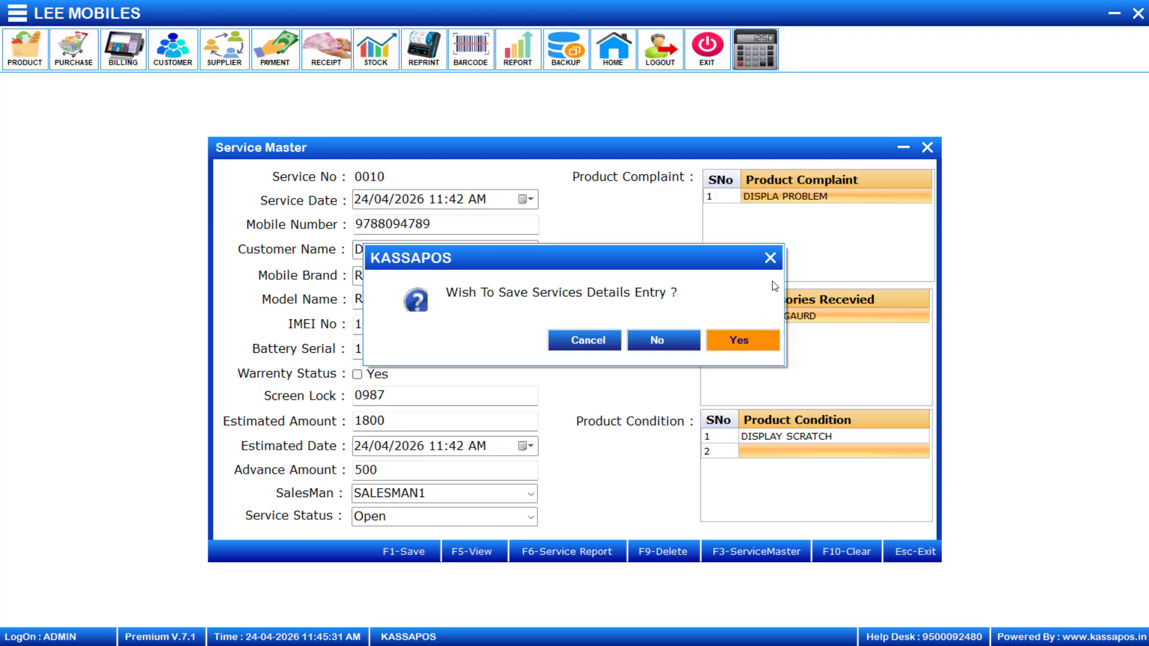
{"action": "left_click", "coordinate": [770, 258]}
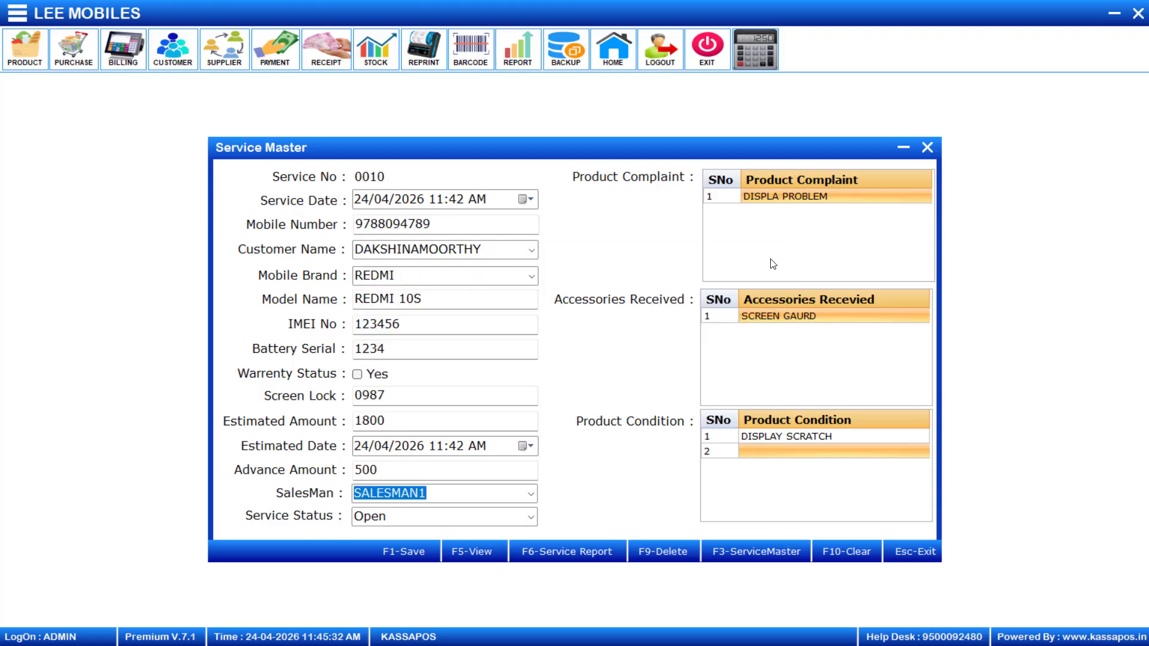
{"action": "left_click", "coordinate": [790, 202]}
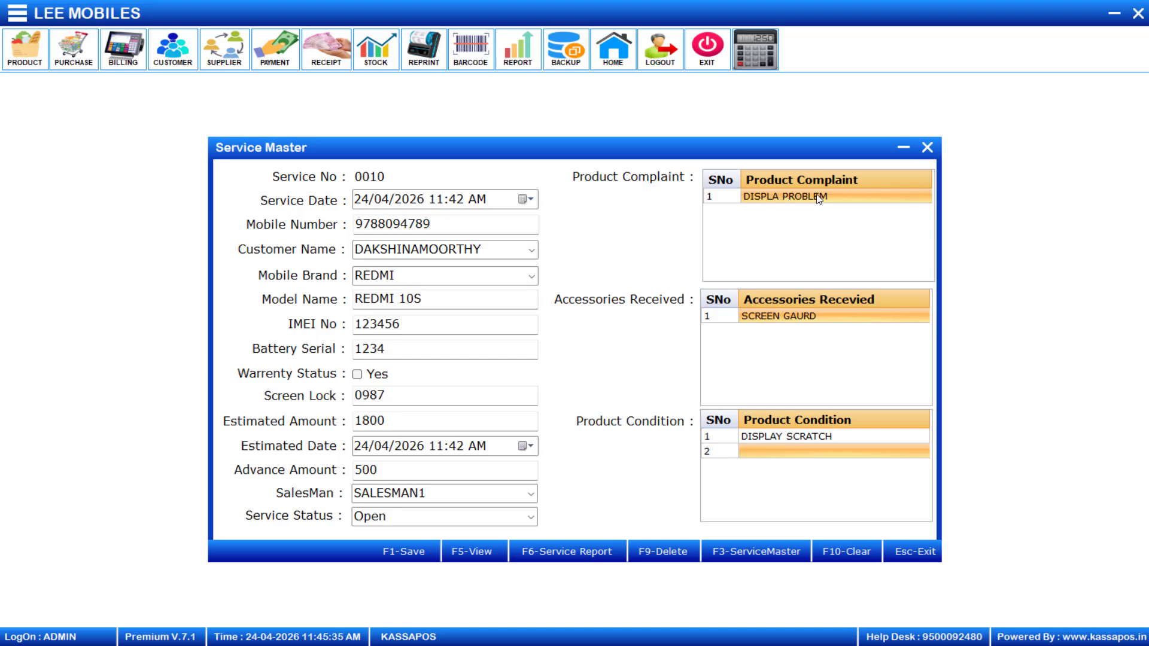
{"action": "key", "text": "Return"}
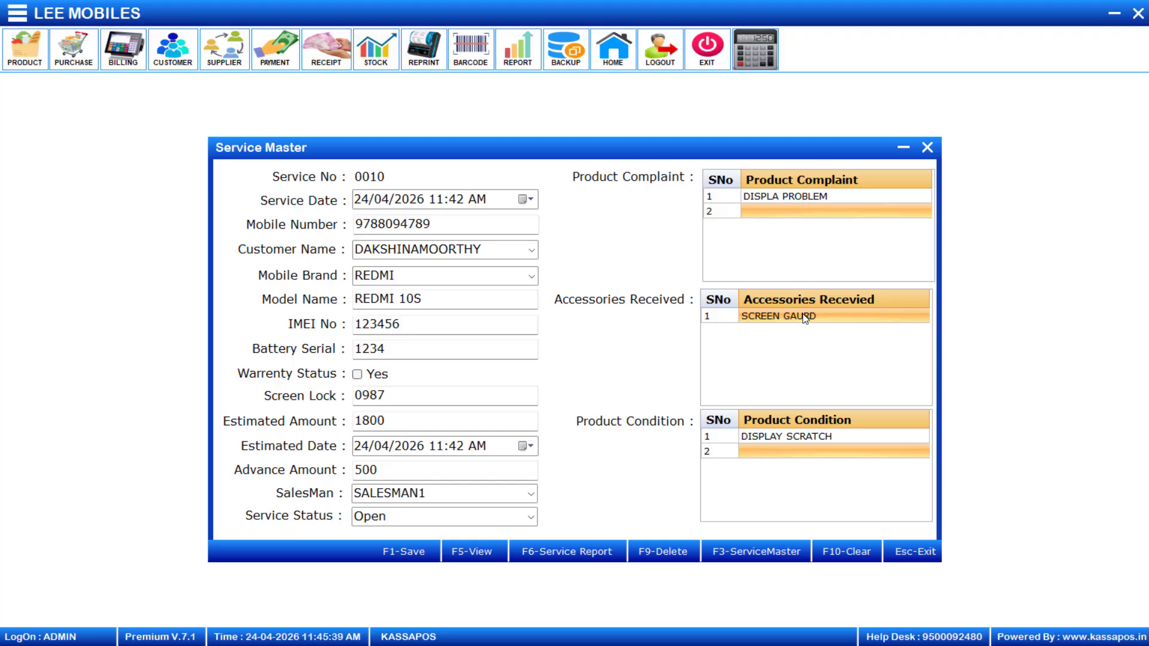
{"action": "key", "text": "Return"}
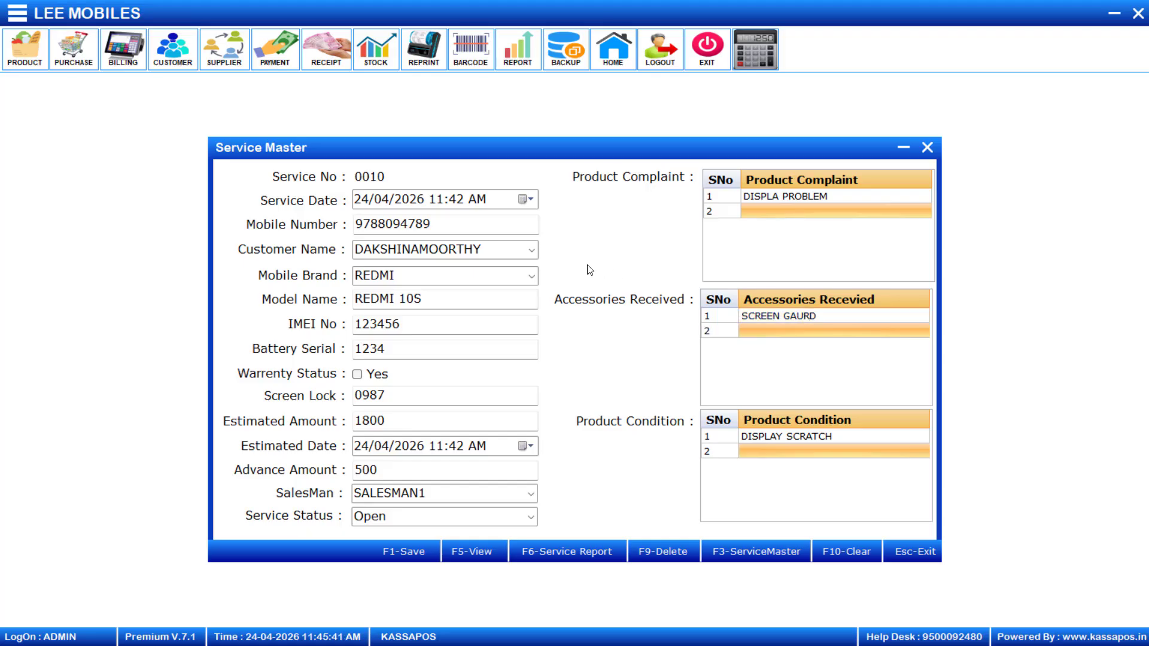
Save service 0010 and acknowledge the success message
{"action": "key", "text": "F1"}
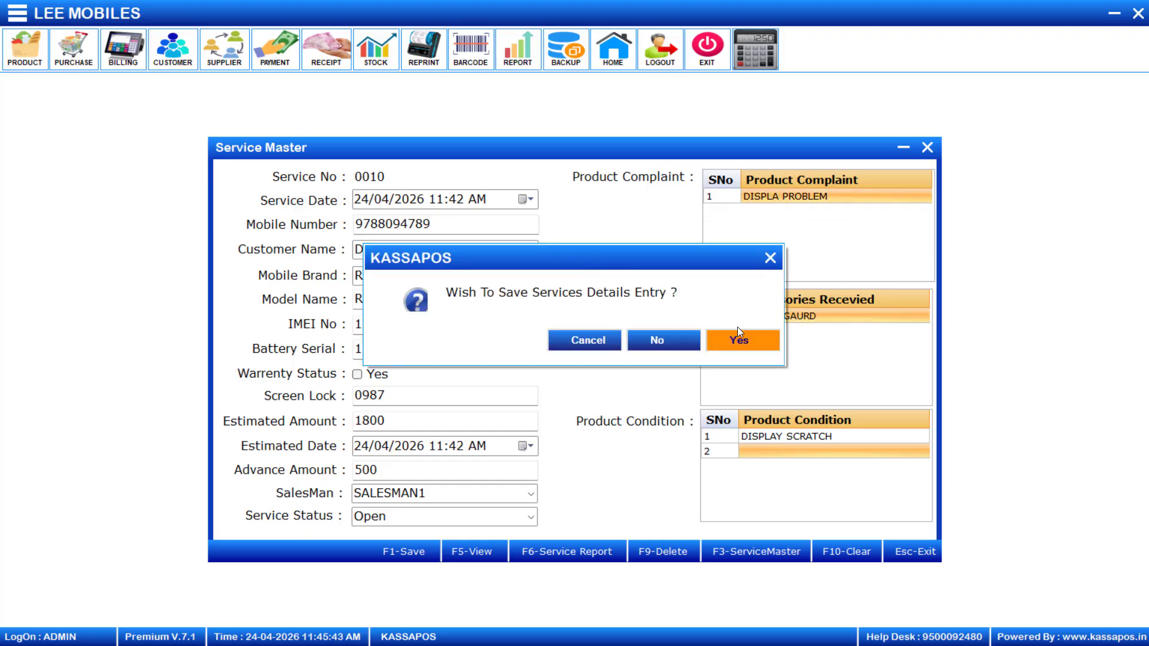
{"action": "left_click", "coordinate": [741, 340]}
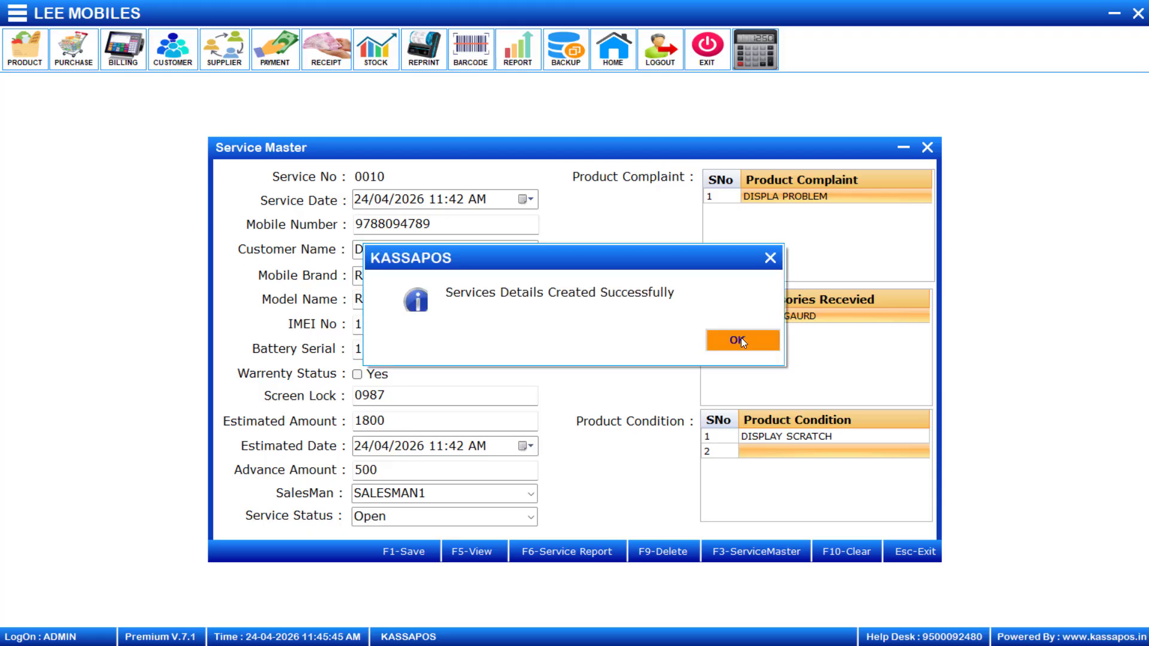
{"action": "left_click", "coordinate": [741, 338]}
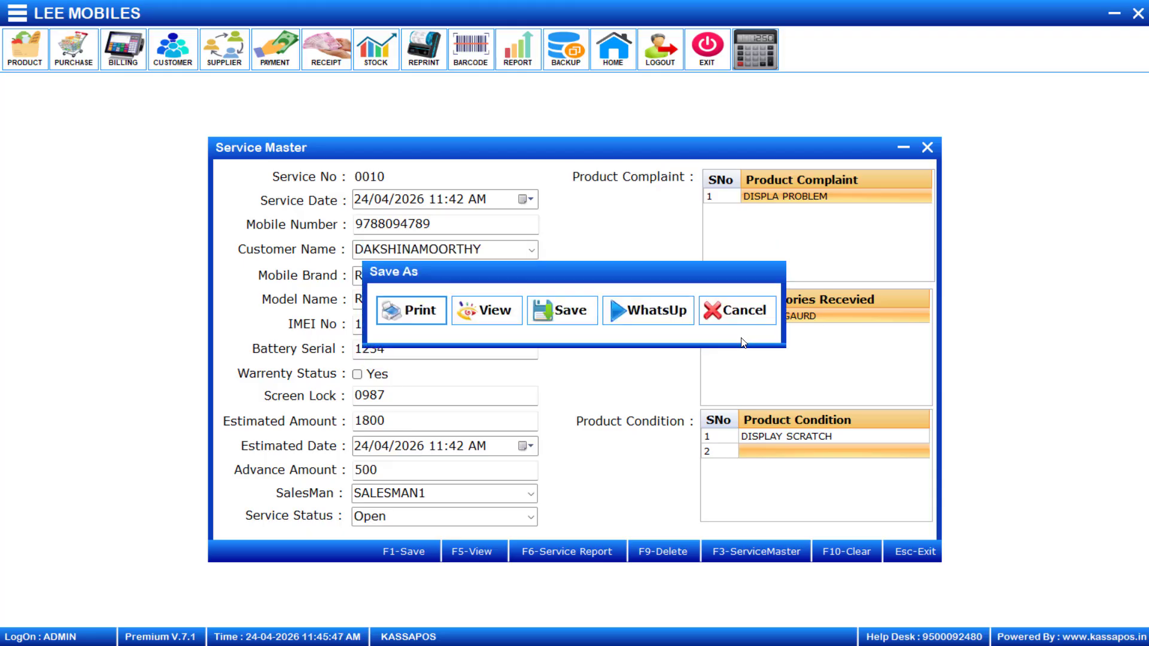
Preview the service 0010 receipt on screen, then close the report viewer
{"action": "left_click", "coordinate": [480, 311]}
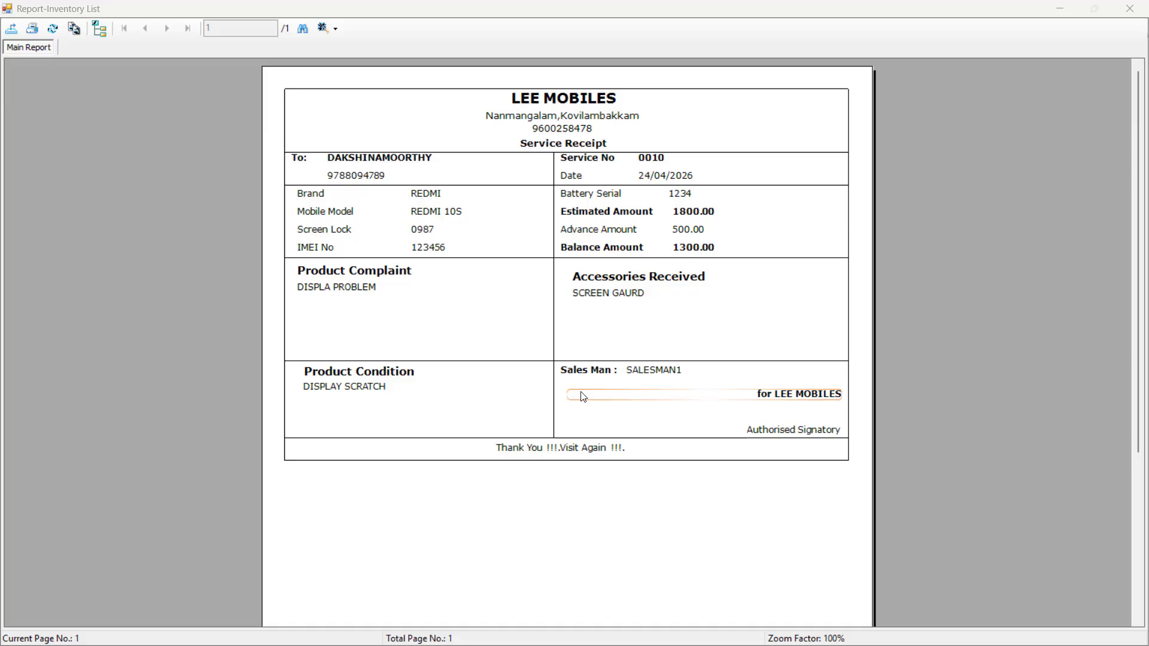
{"action": "left_click", "coordinate": [1131, 8]}
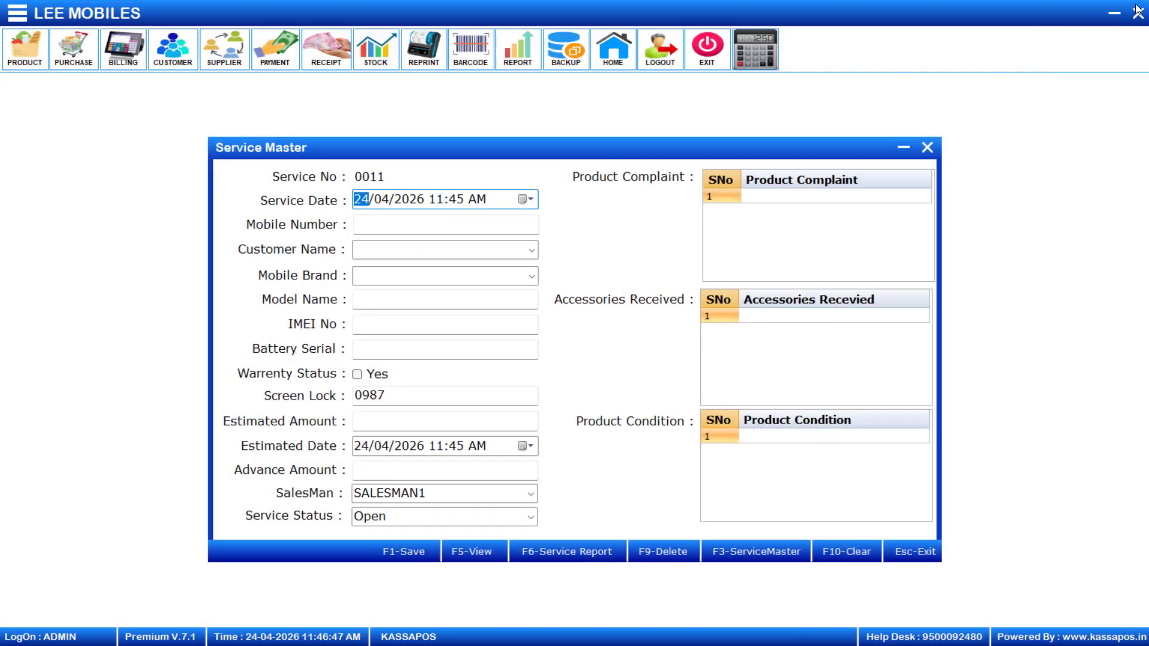
Open the side navigation menu beside the blank service 0011 form
{"action": "left_click", "coordinate": [19, 20]}
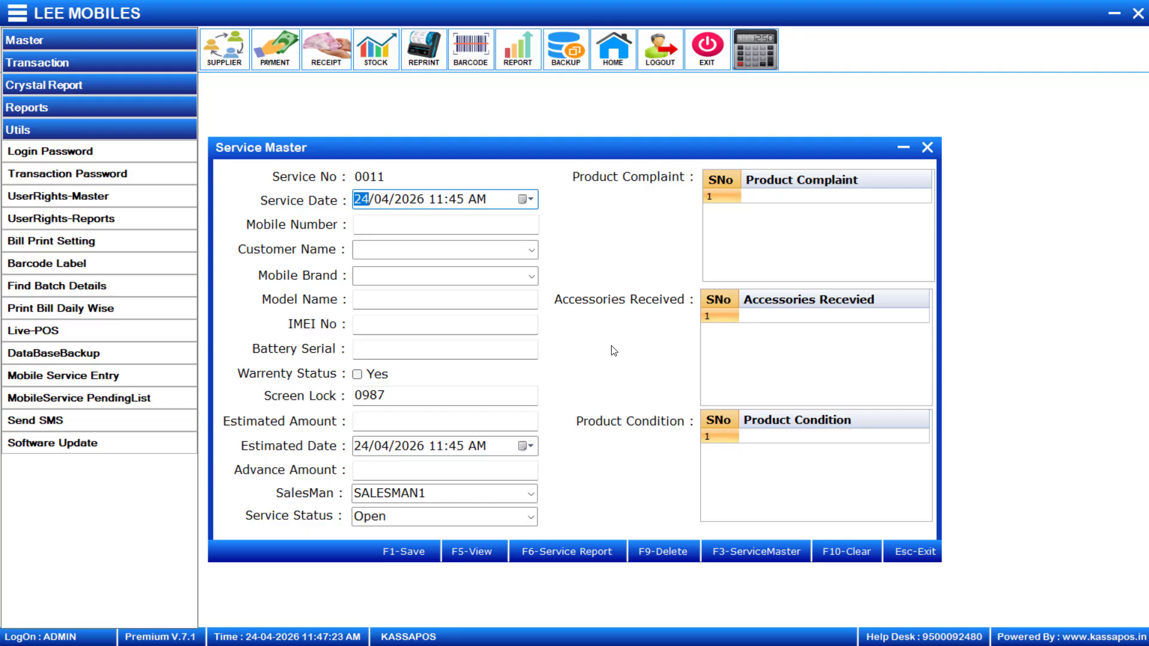
{"action": "key", "text": "F5"}
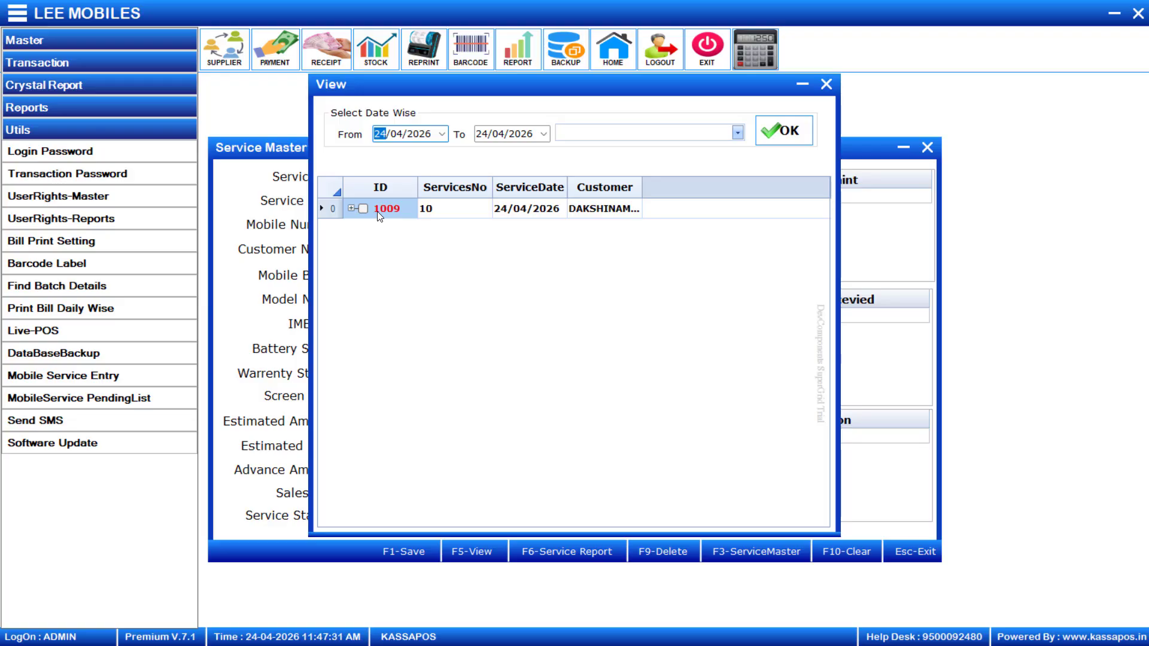
{"action": "left_click", "coordinate": [443, 137]}
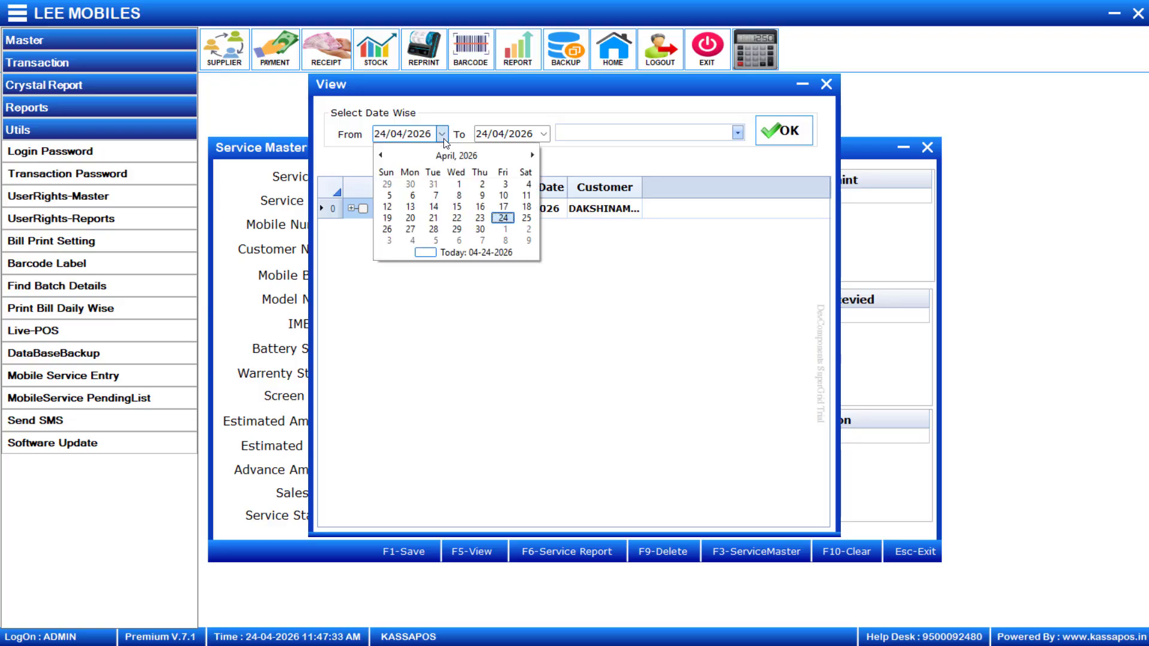
{"action": "left_click", "coordinate": [433, 207]}
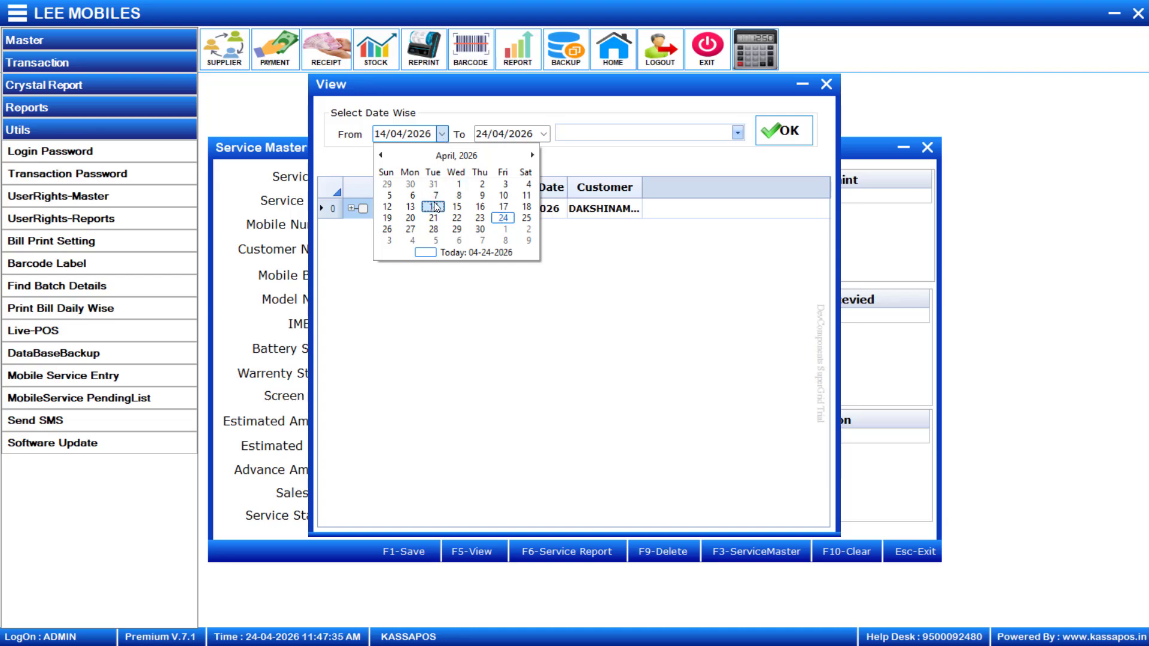
{"action": "left_click", "coordinate": [778, 140]}
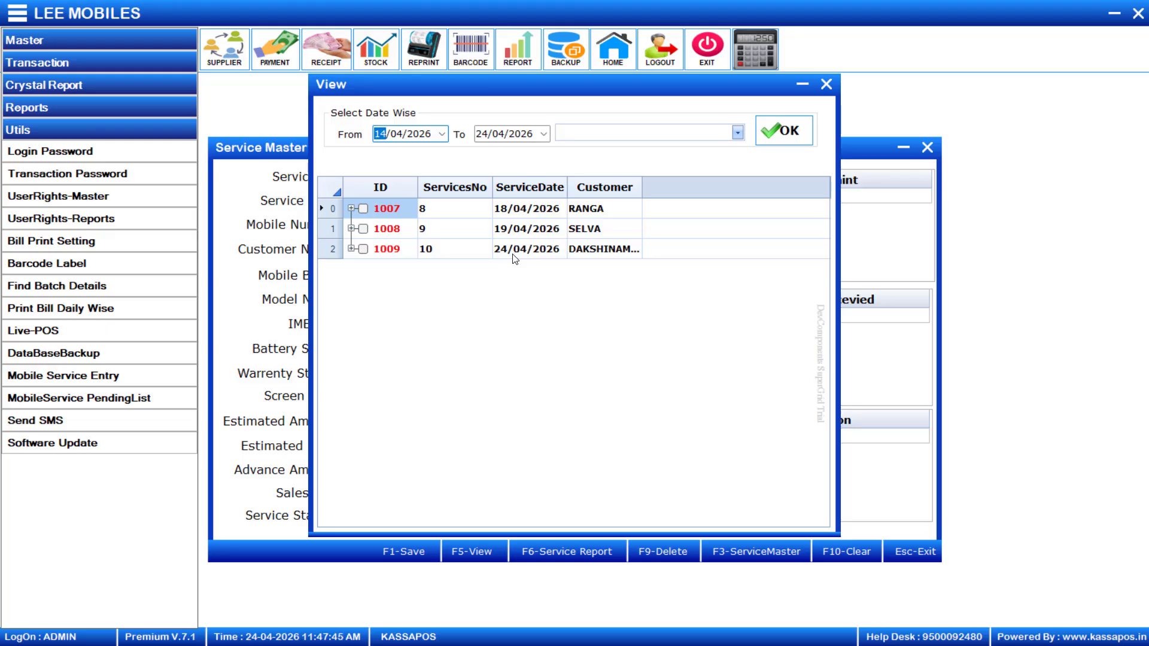
{"action": "left_click", "coordinate": [739, 134]}
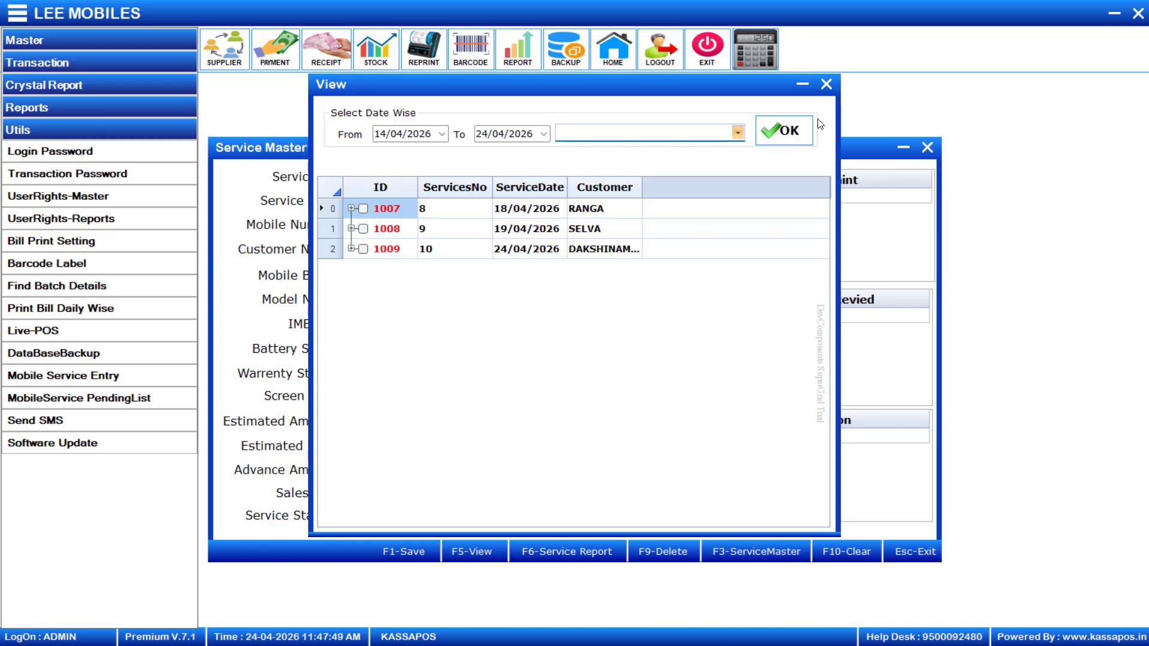
{"action": "left_click", "coordinate": [827, 87]}
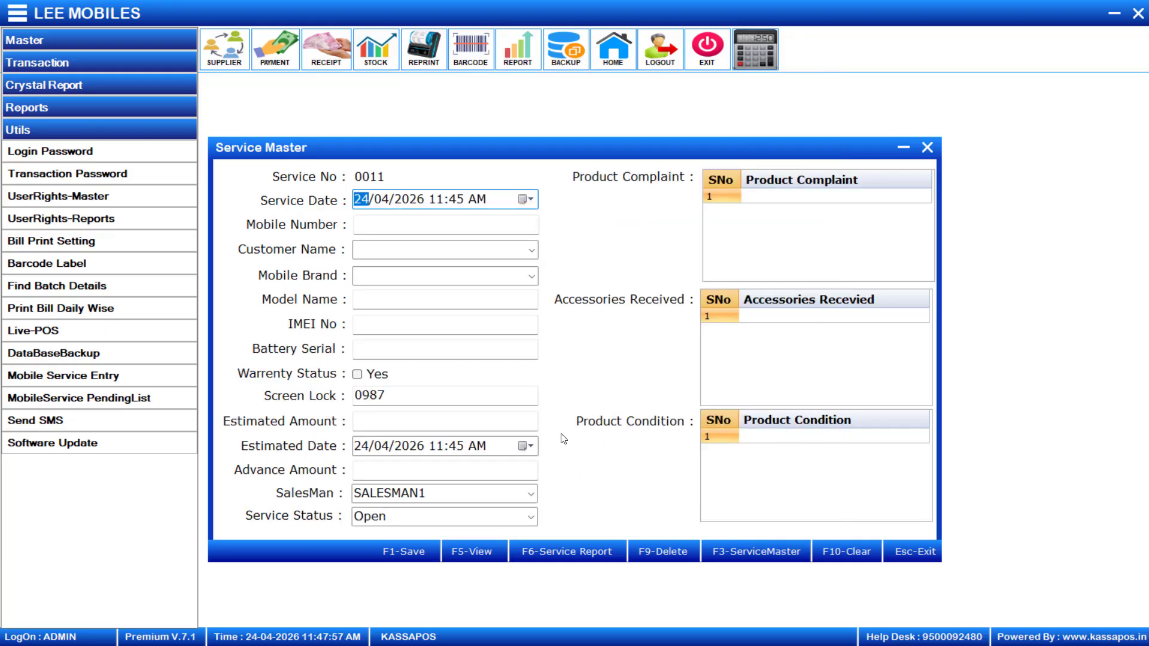
Run the service report for status Open and dismiss the No Data message
{"action": "key", "text": "F6"}
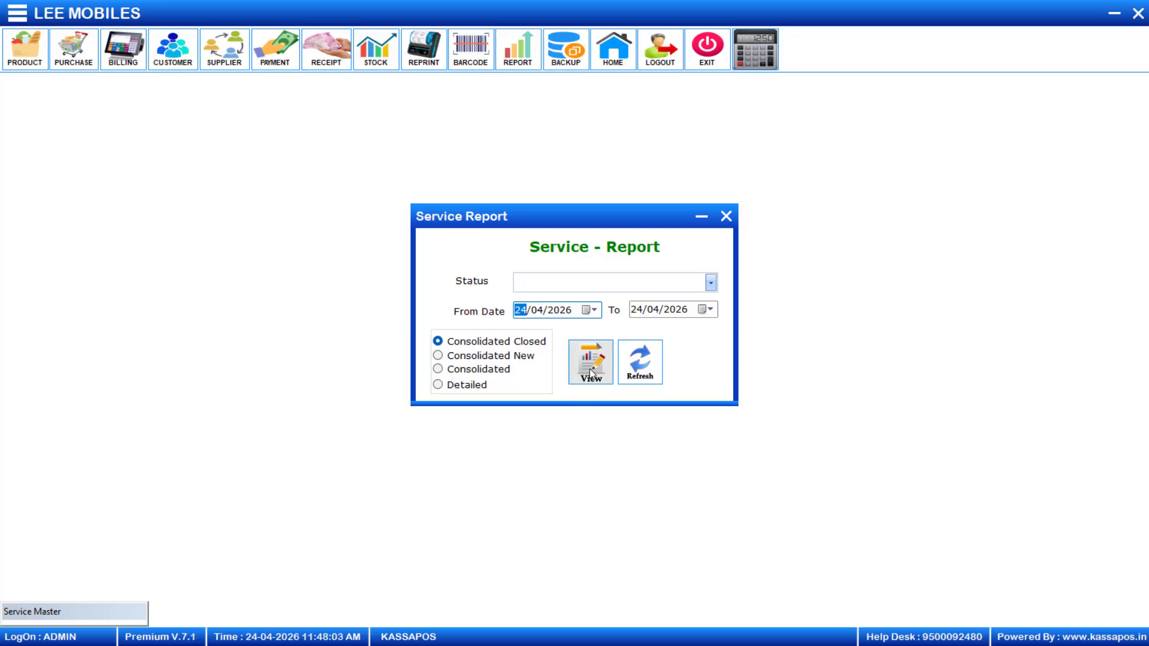
{"action": "left_click", "coordinate": [712, 279]}
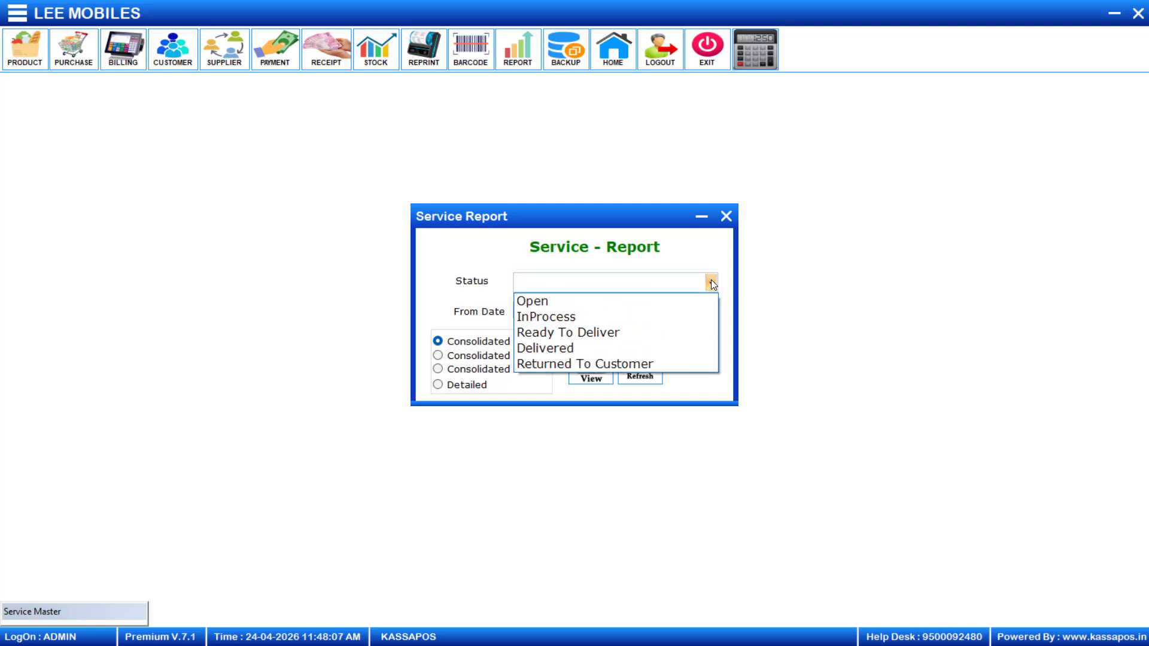
{"action": "left_click", "coordinate": [604, 303]}
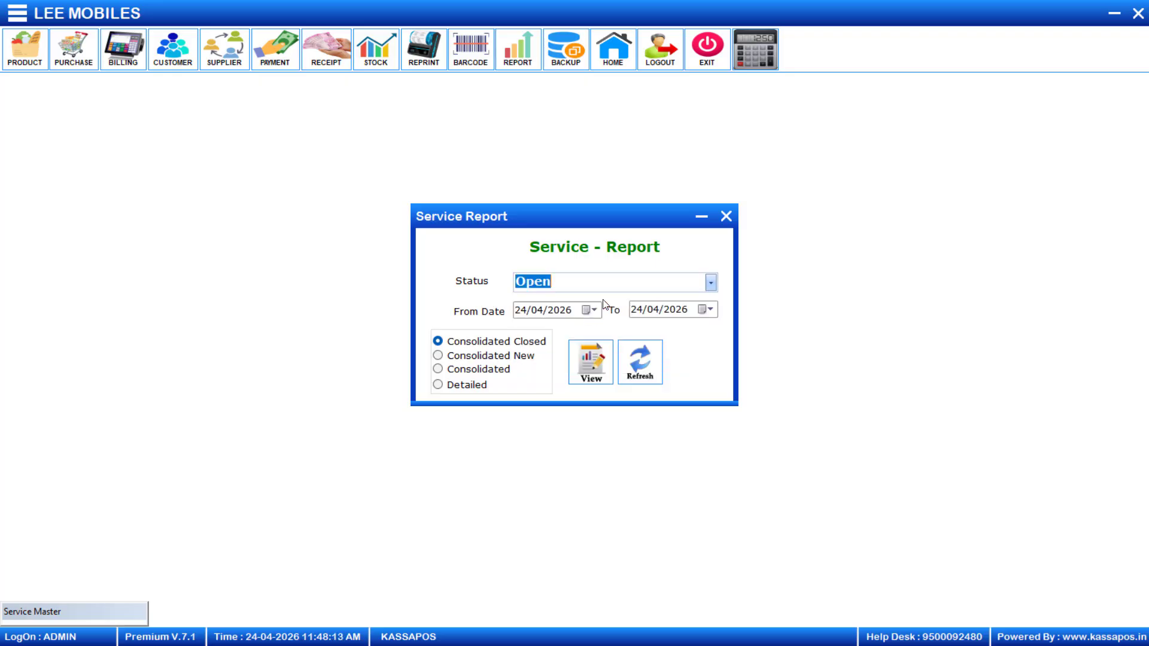
{"action": "left_click", "coordinate": [595, 358]}
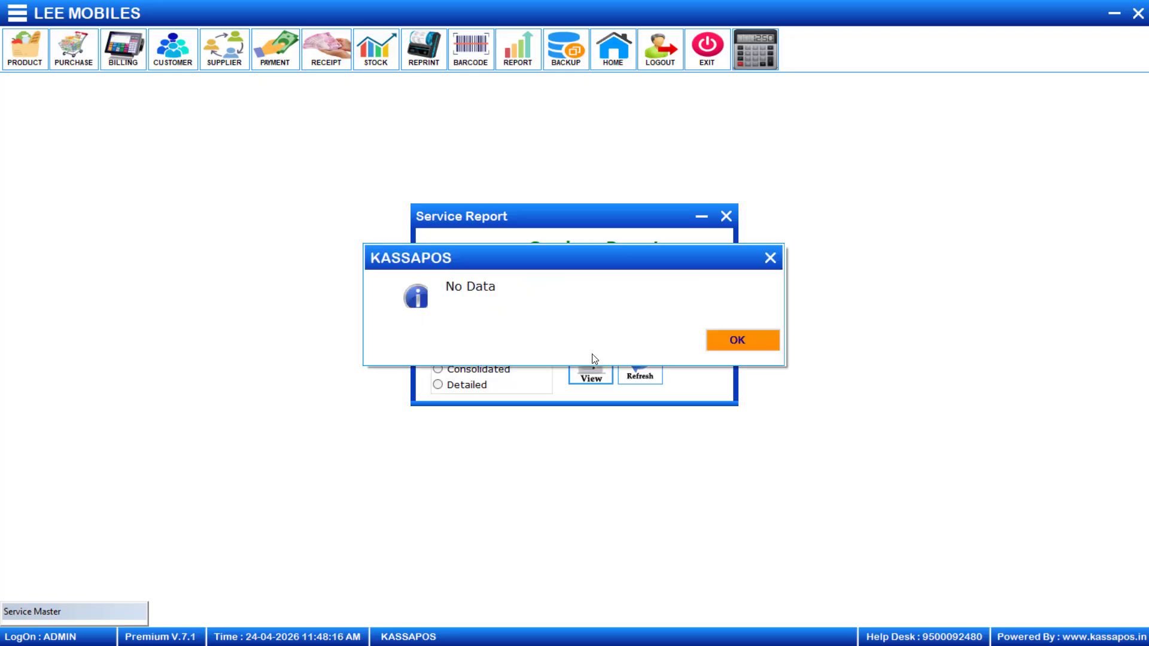
{"action": "left_click", "coordinate": [734, 340]}
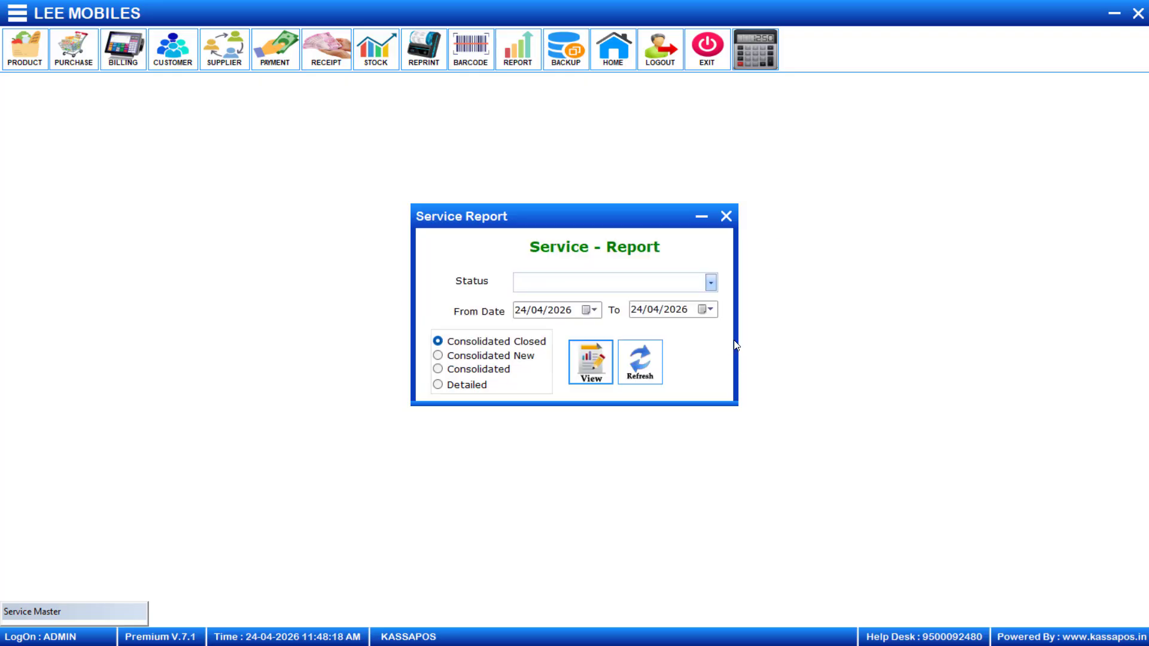
Rerun it as a Consolidated New report for Open, dismiss No Data, and close the form
{"action": "left_click", "coordinate": [711, 282]}
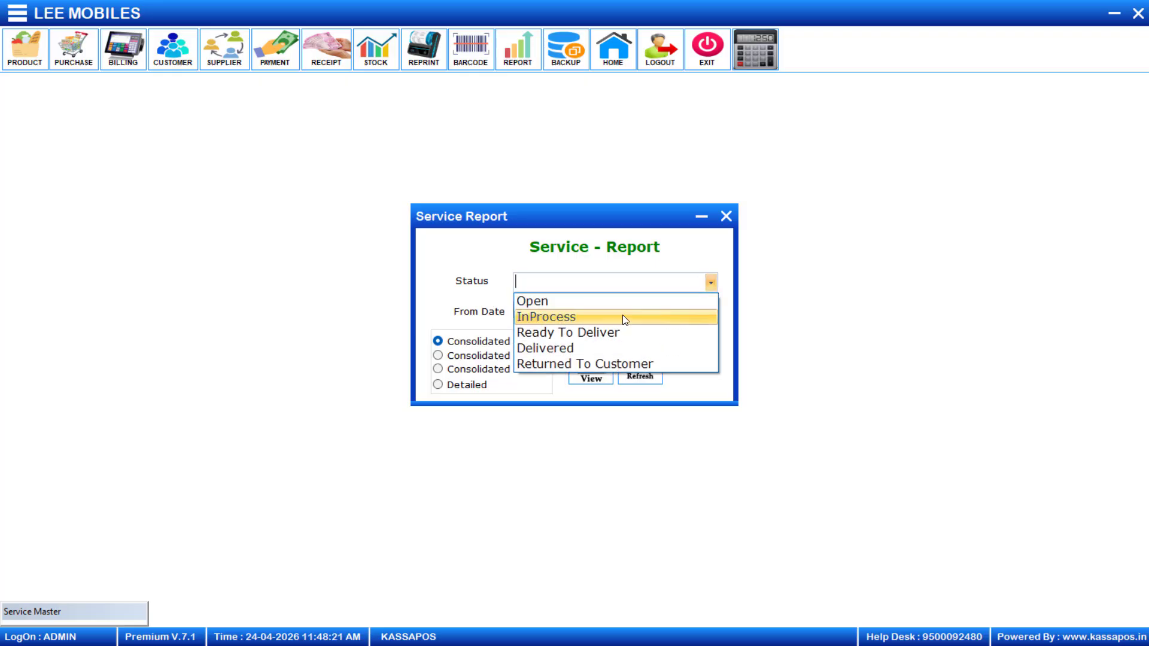
{"action": "left_click", "coordinate": [467, 310]}
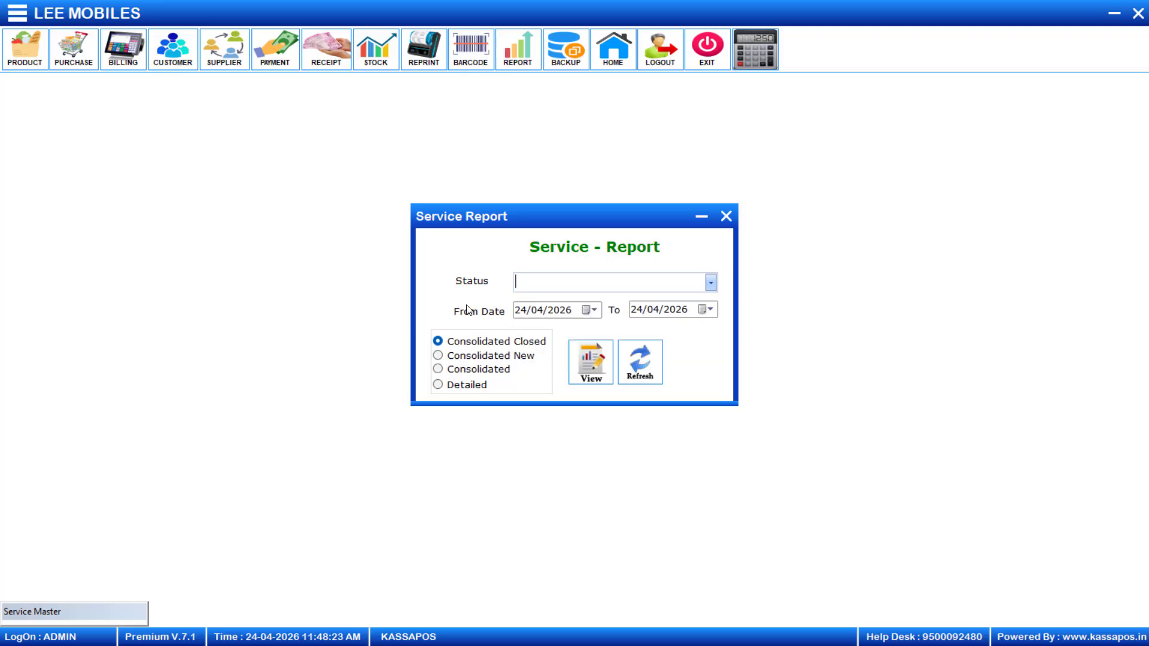
{"action": "left_click", "coordinate": [439, 357]}
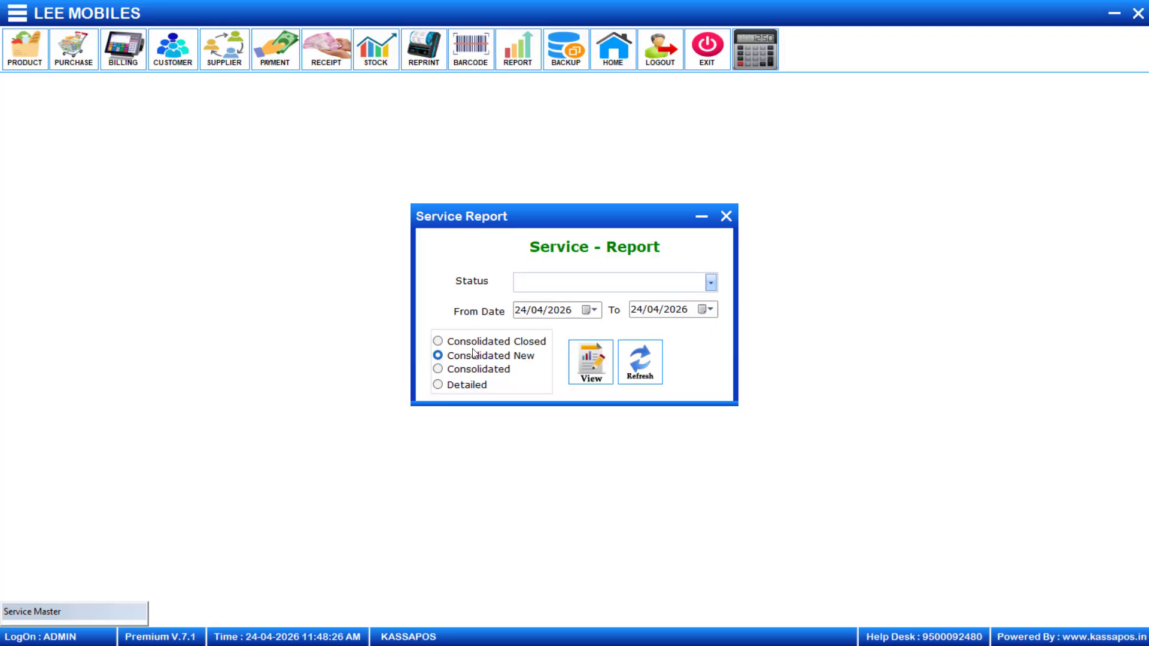
{"action": "left_click", "coordinate": [711, 283]}
{"action": "left_click", "coordinate": [642, 304]}
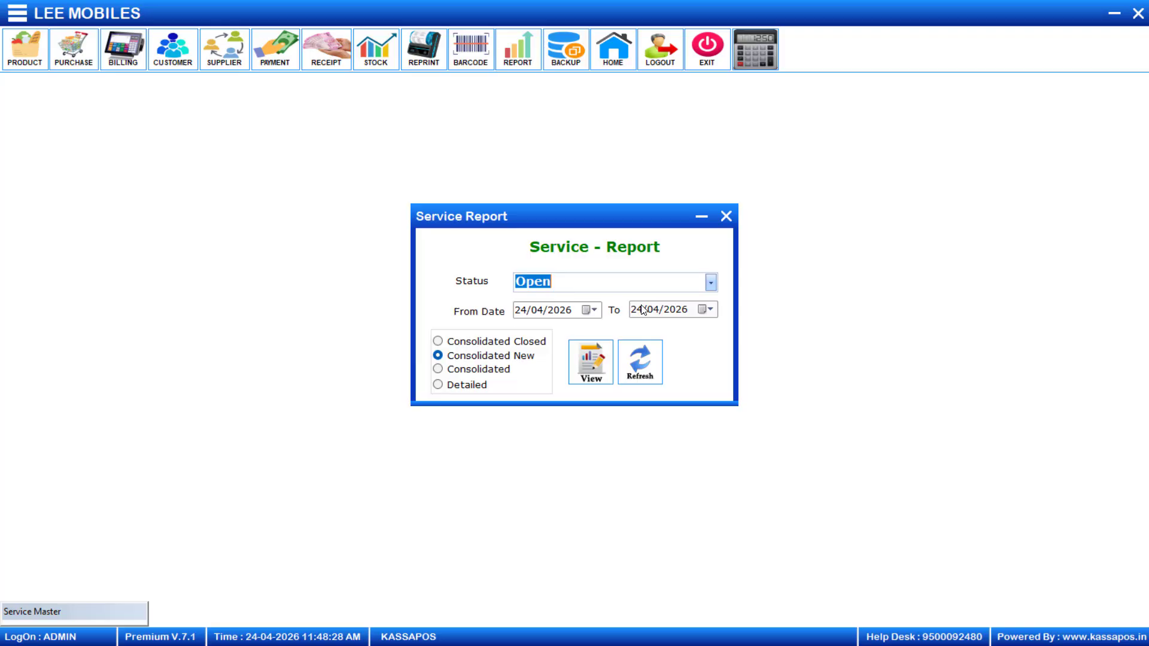
{"action": "left_click", "coordinate": [607, 376]}
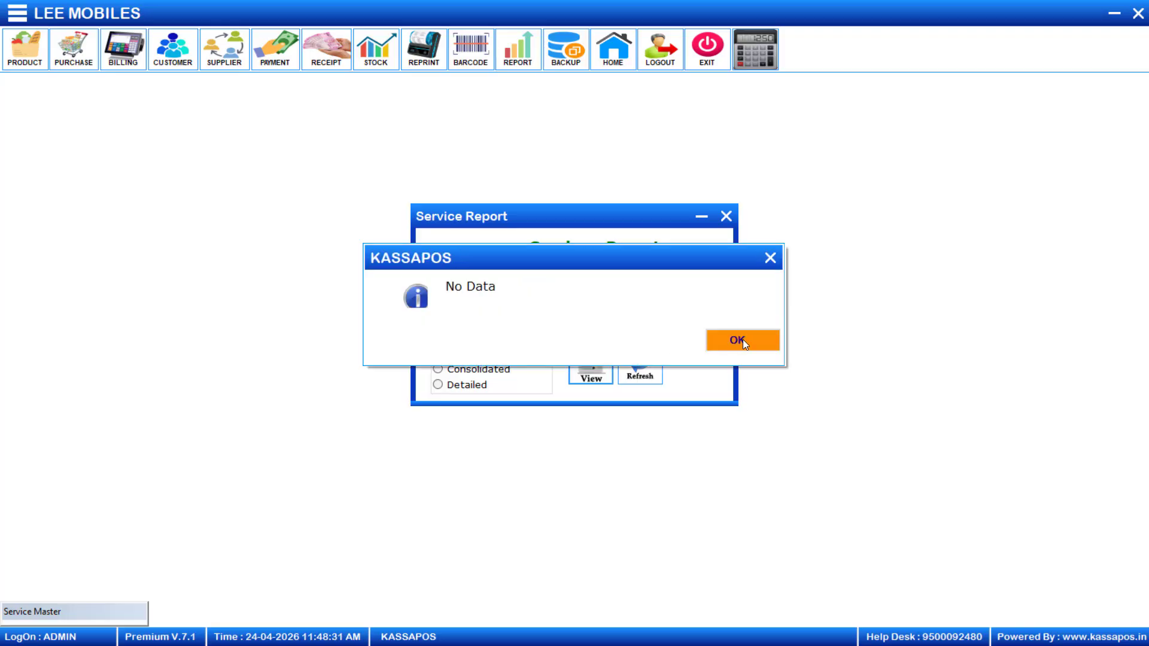
{"action": "left_click", "coordinate": [743, 340]}
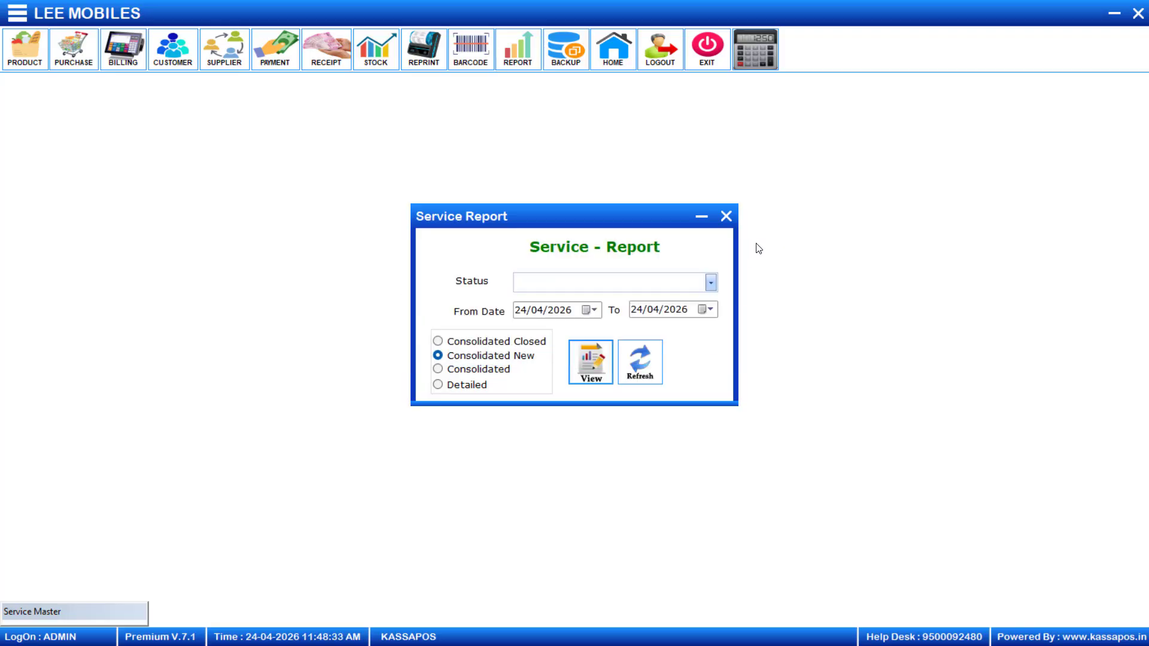
{"action": "left_click", "coordinate": [727, 217]}
Go via Mobile Service Entry to the MobileService PendingList, showing service 0010 as Open
{"action": "left_click", "coordinate": [25, 16]}
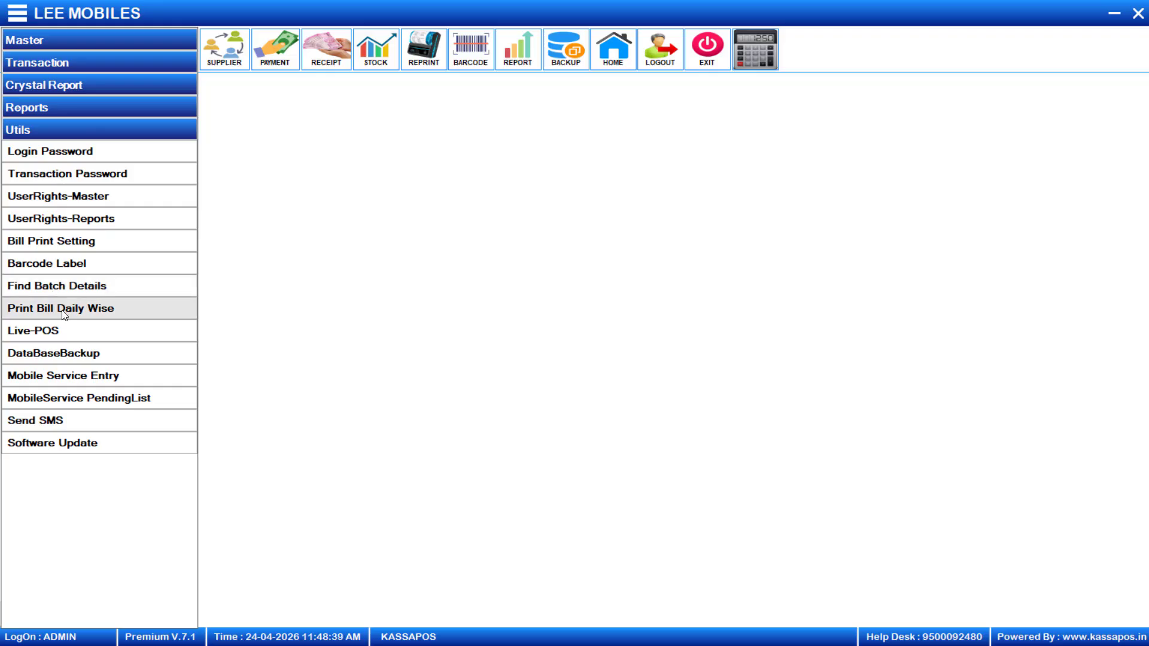
{"action": "left_click", "coordinate": [73, 368]}
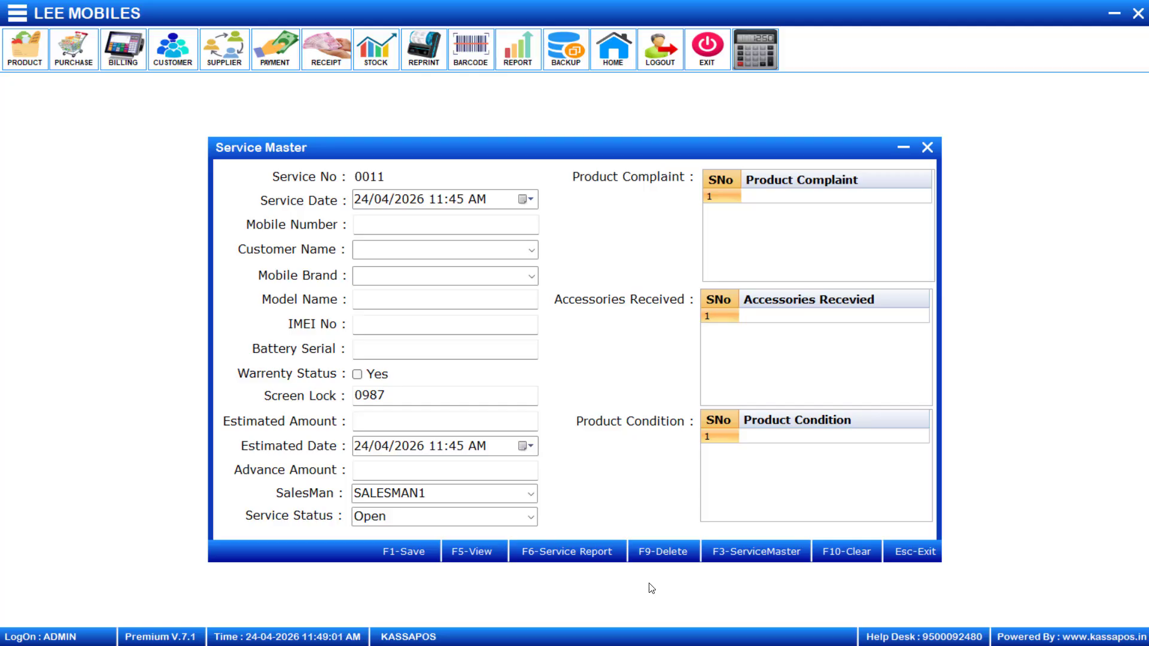
{"action": "left_click", "coordinate": [20, 16]}
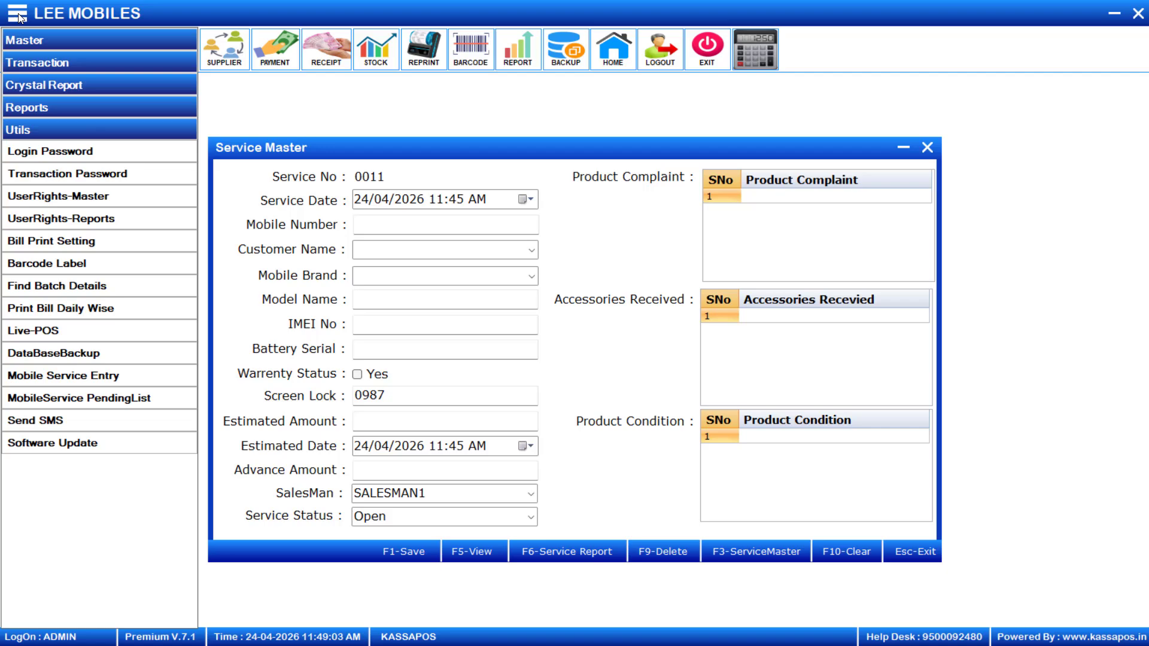
{"action": "left_click", "coordinate": [62, 398]}
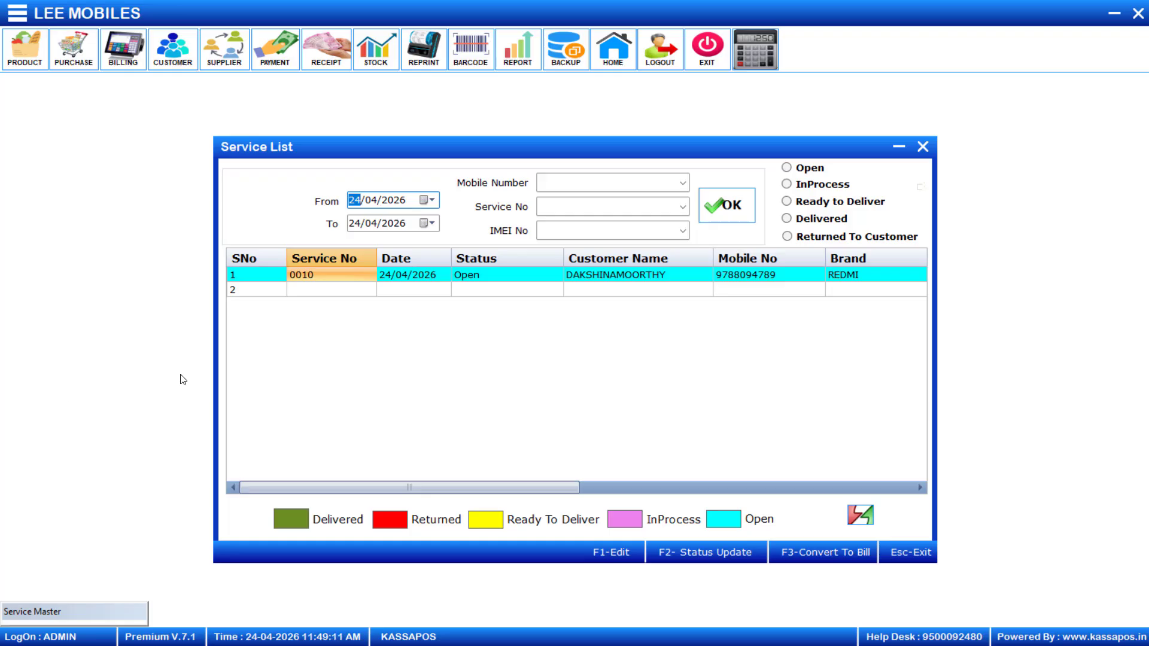
List services dated from 13/04/2026 to 24/04/2026
{"action": "left_click", "coordinate": [503, 281]}
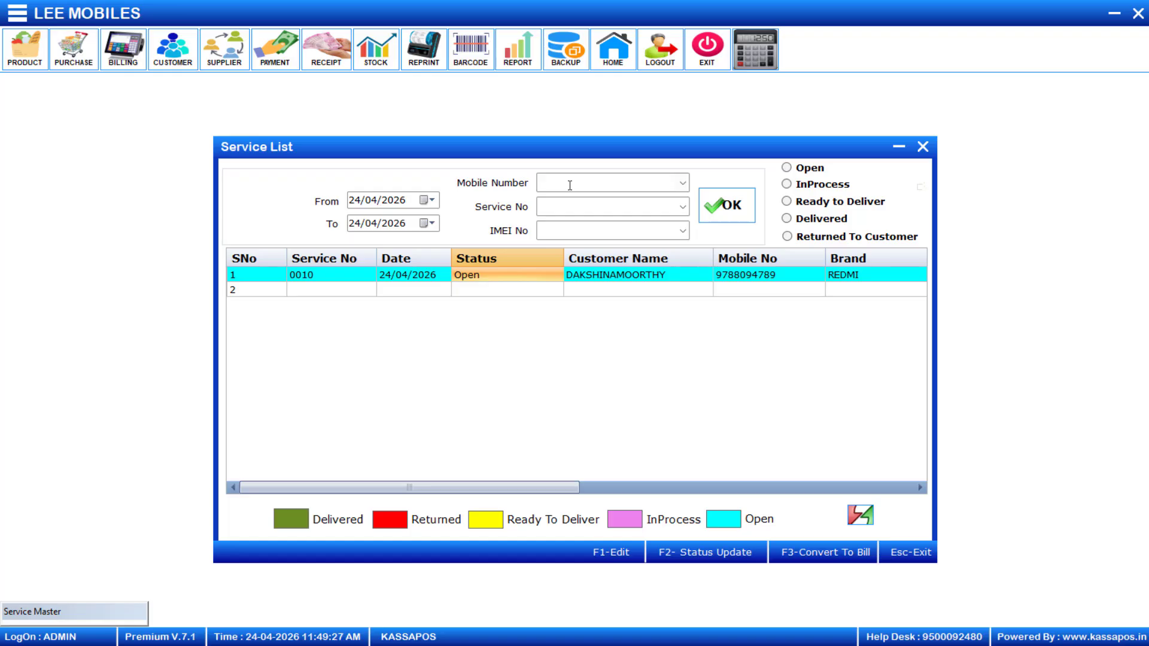
{"action": "left_click", "coordinate": [435, 204]}
{"action": "left_click", "coordinate": [386, 274]}
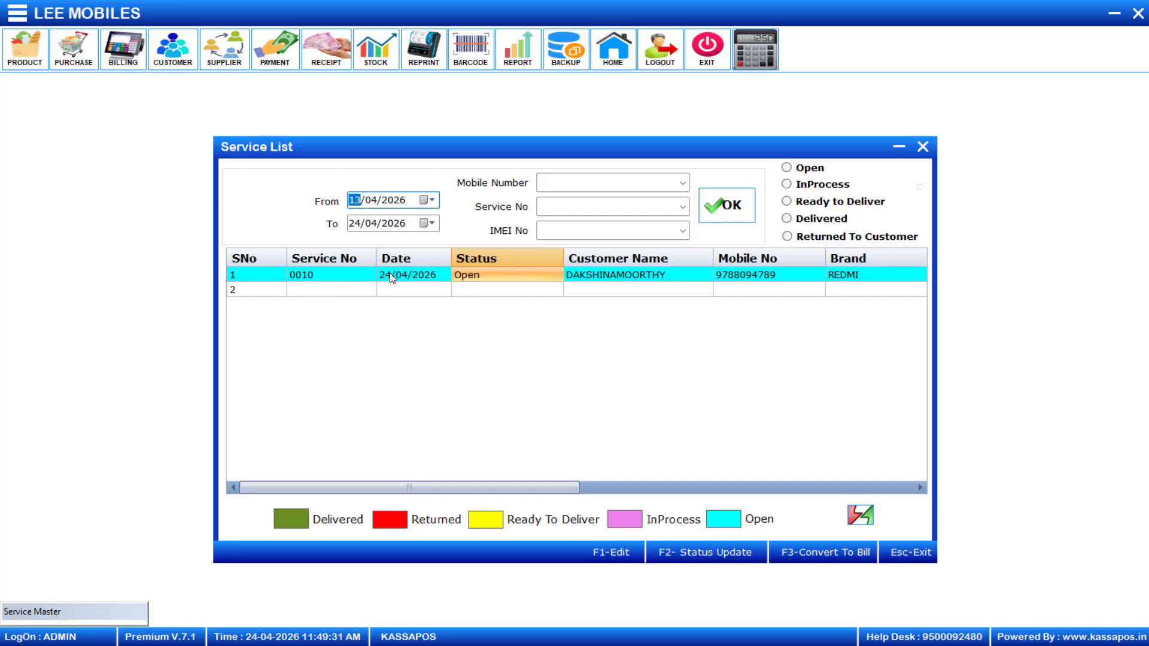
{"action": "left_click", "coordinate": [728, 217]}
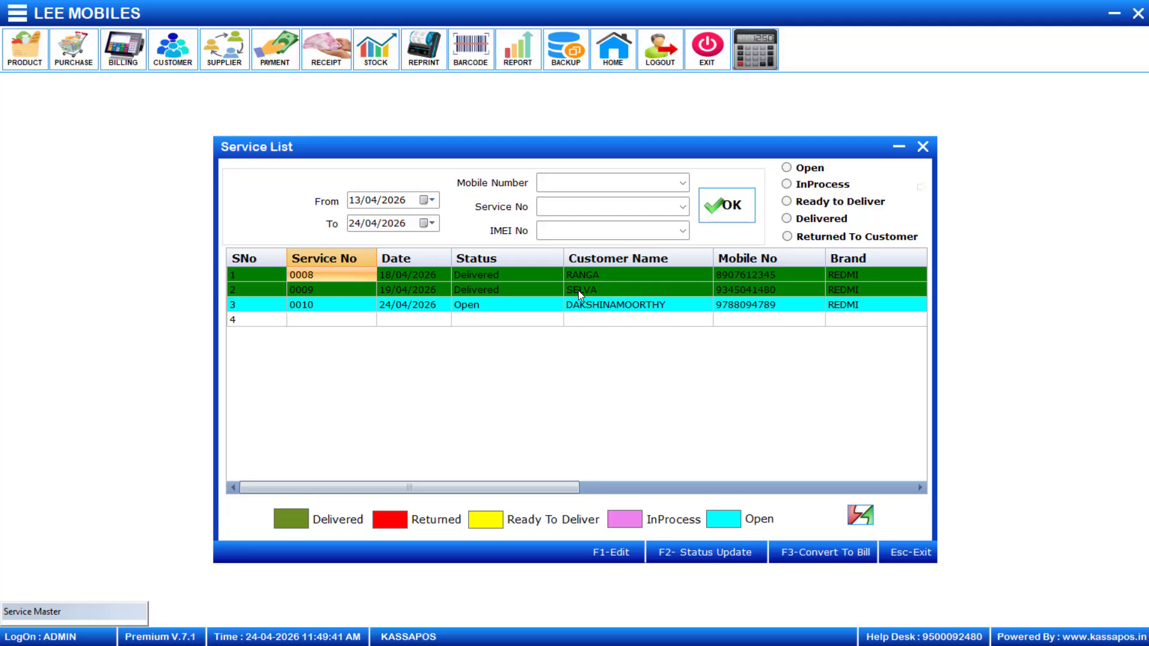
Filter the list by the customer's mobile number, leaving only service 0010
{"action": "left_click", "coordinate": [565, 184]}
{"action": "key", "text": "Return"}
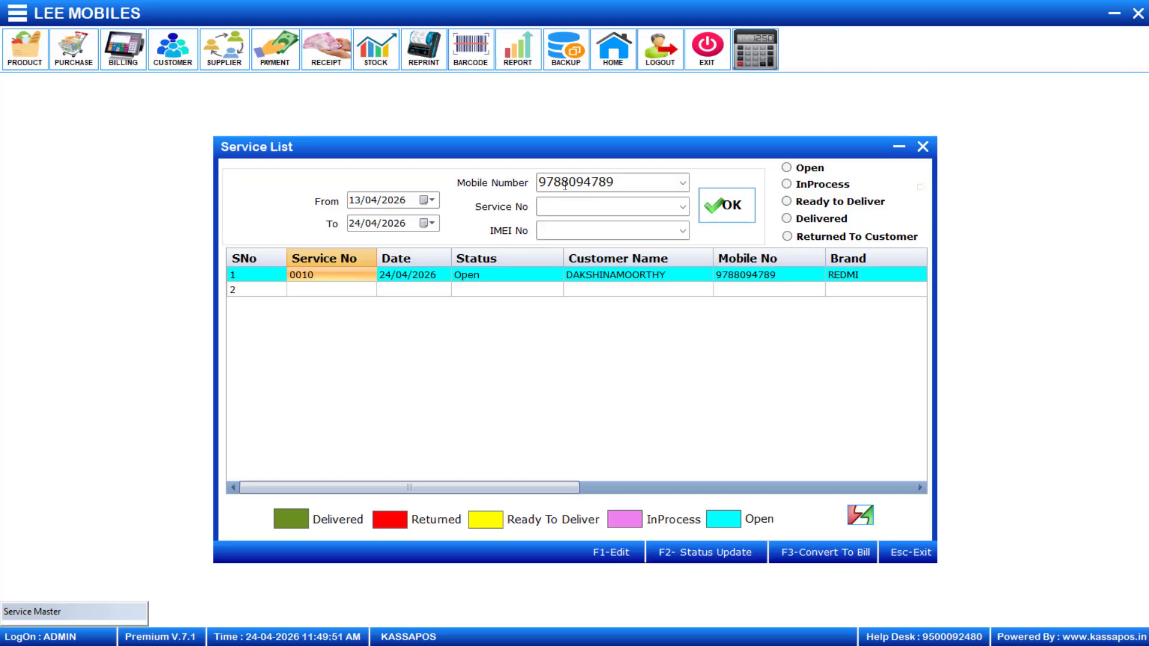
Try the Delivered, Ready to Deliver and InProcess filters, then filter by Open to show service 0010
{"action": "left_click", "coordinate": [787, 219]}
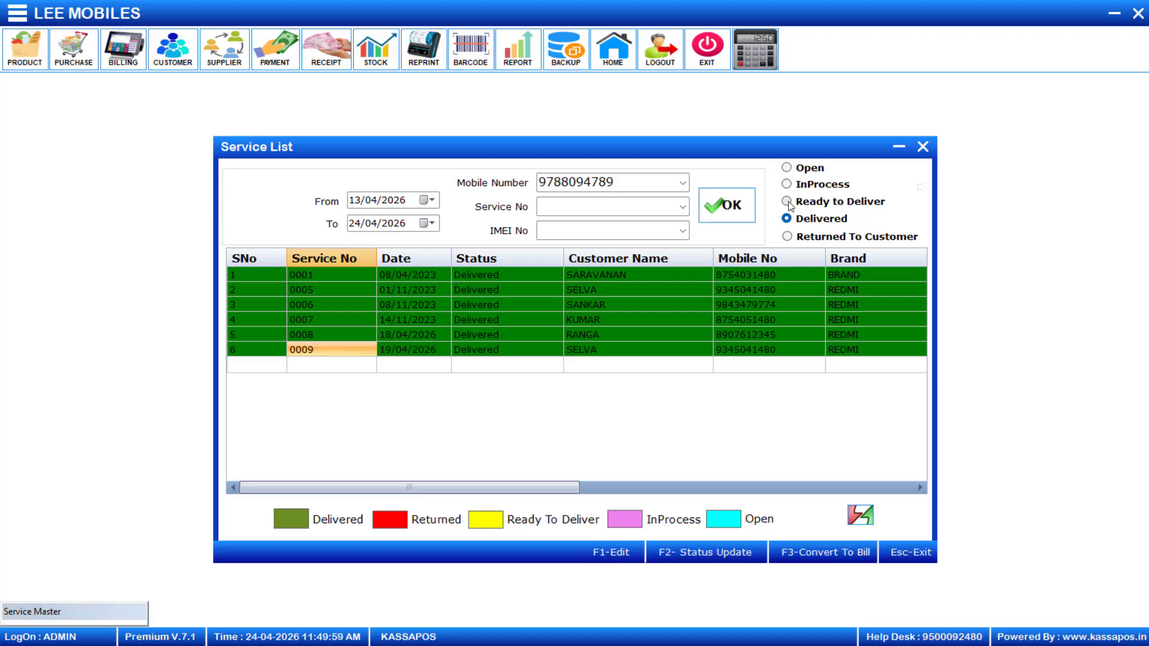
{"action": "left_click", "coordinate": [787, 202]}
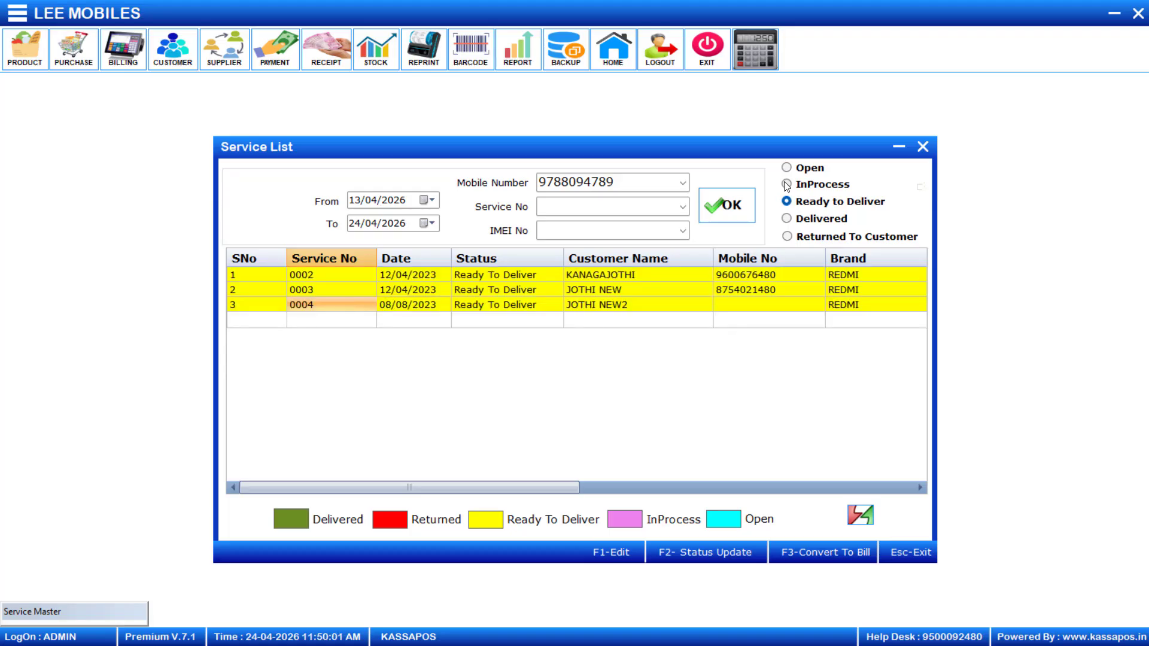
{"action": "left_click", "coordinate": [786, 185]}
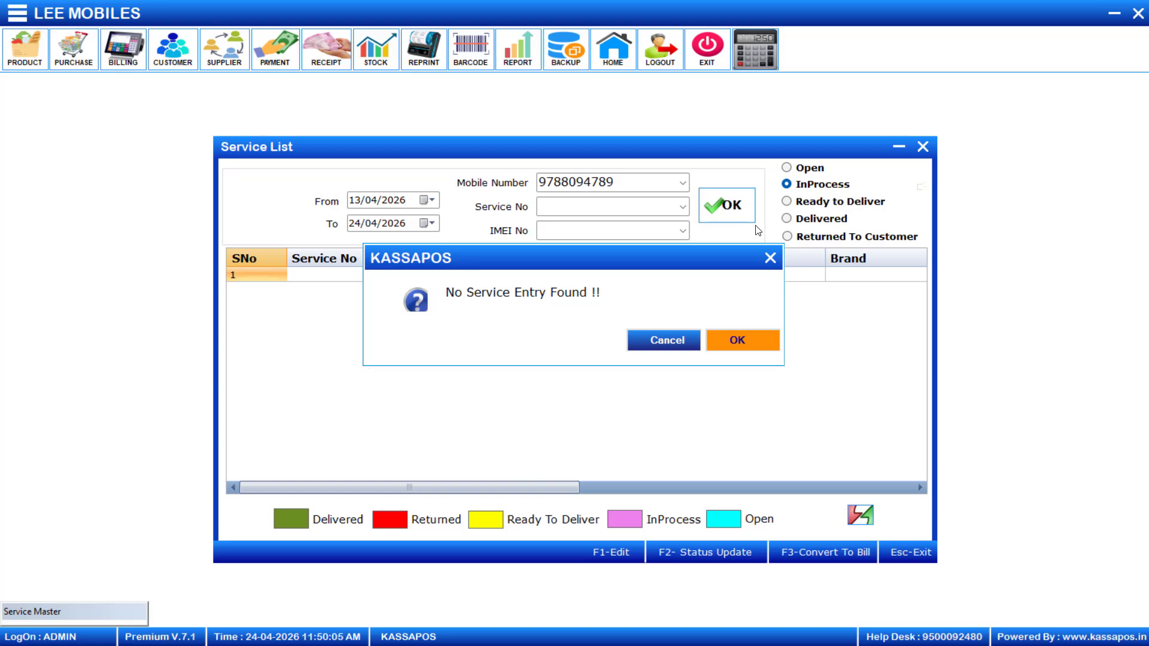
{"action": "left_click", "coordinate": [749, 342]}
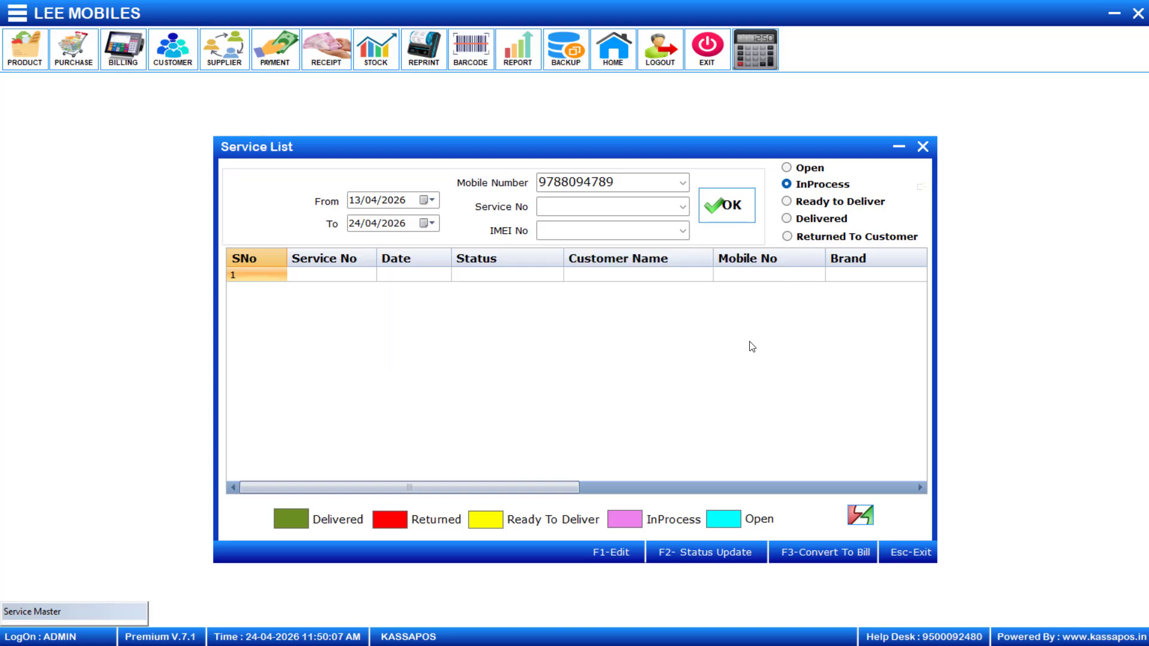
{"action": "left_click", "coordinate": [787, 168]}
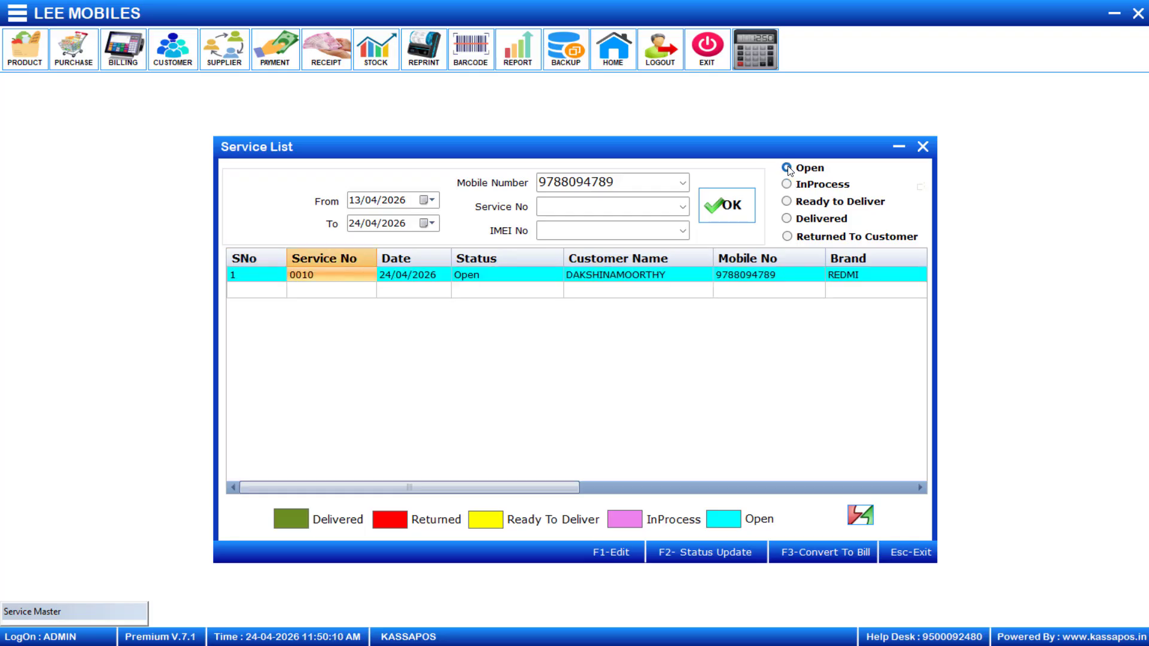
{"action": "left_click", "coordinate": [487, 276]}
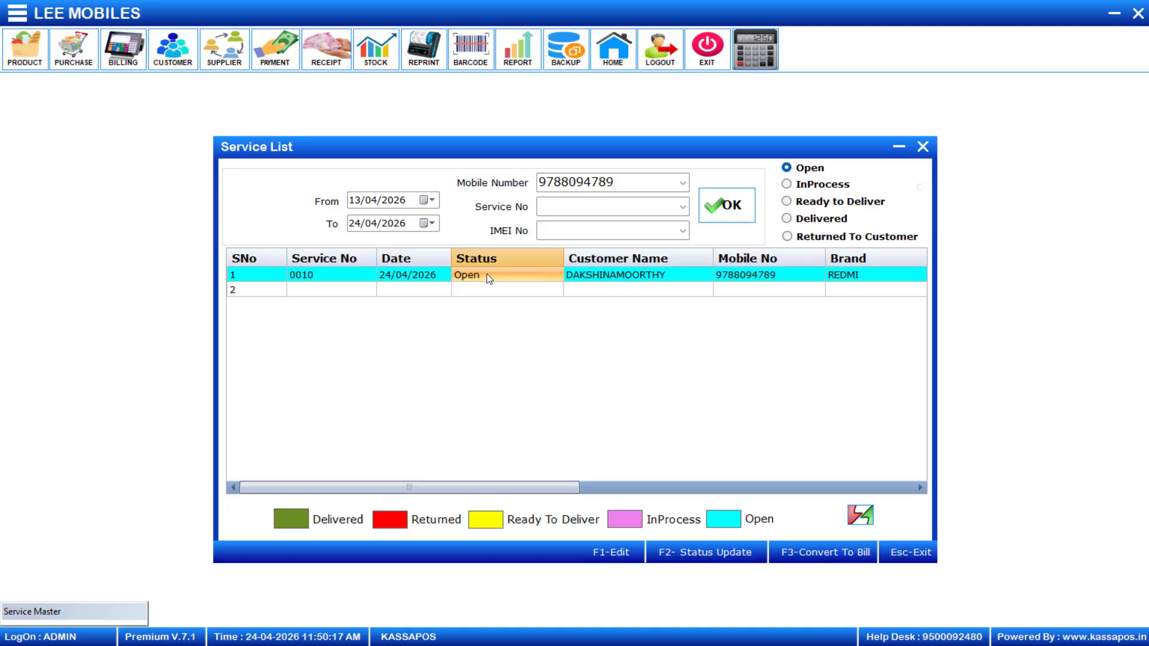
Change service 0010's status from Open to InProcess and confirm
{"action": "left_click", "coordinate": [486, 274]}
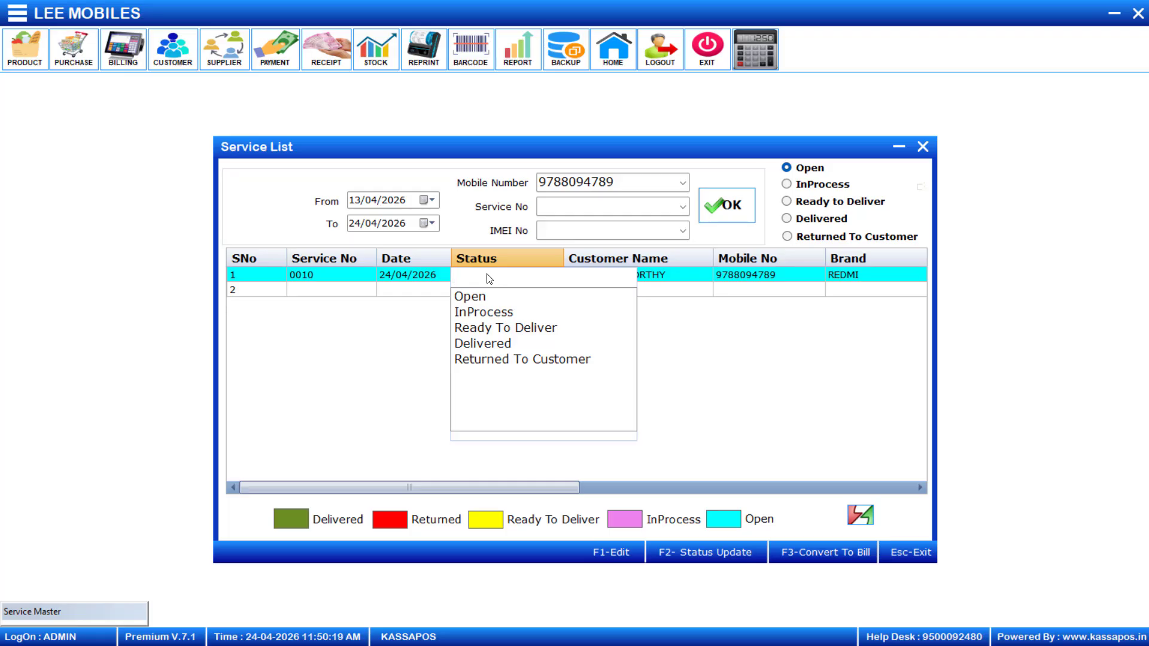
{"action": "key", "text": "Down"}
{"action": "key", "text": "Down"}
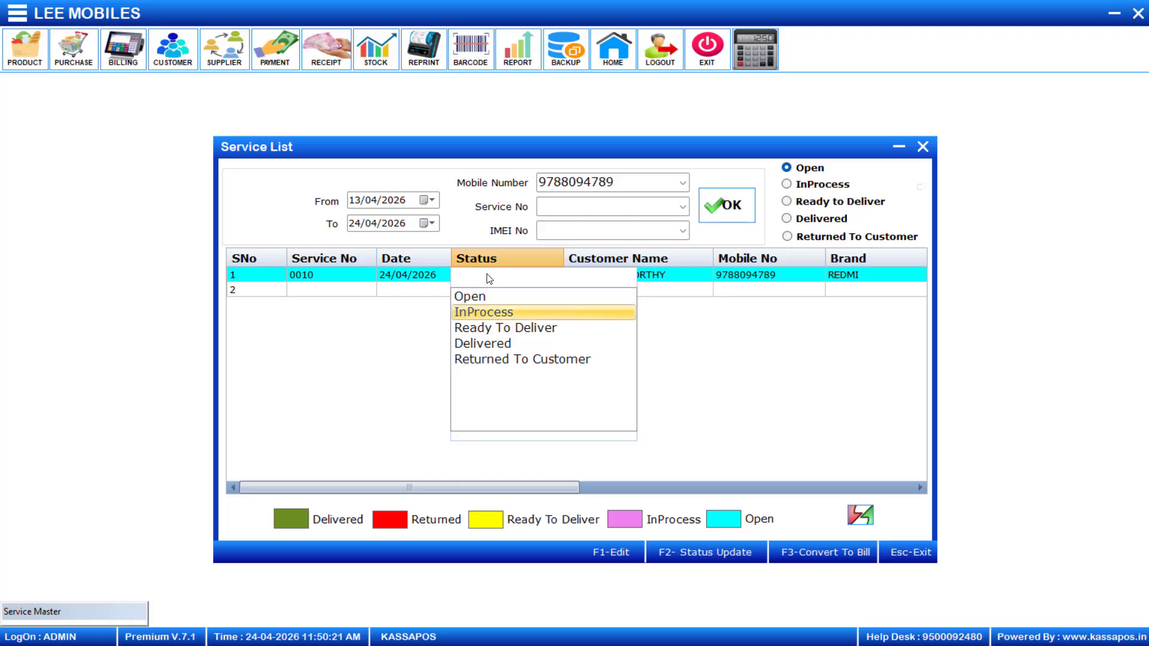
{"action": "key", "text": "Return"}
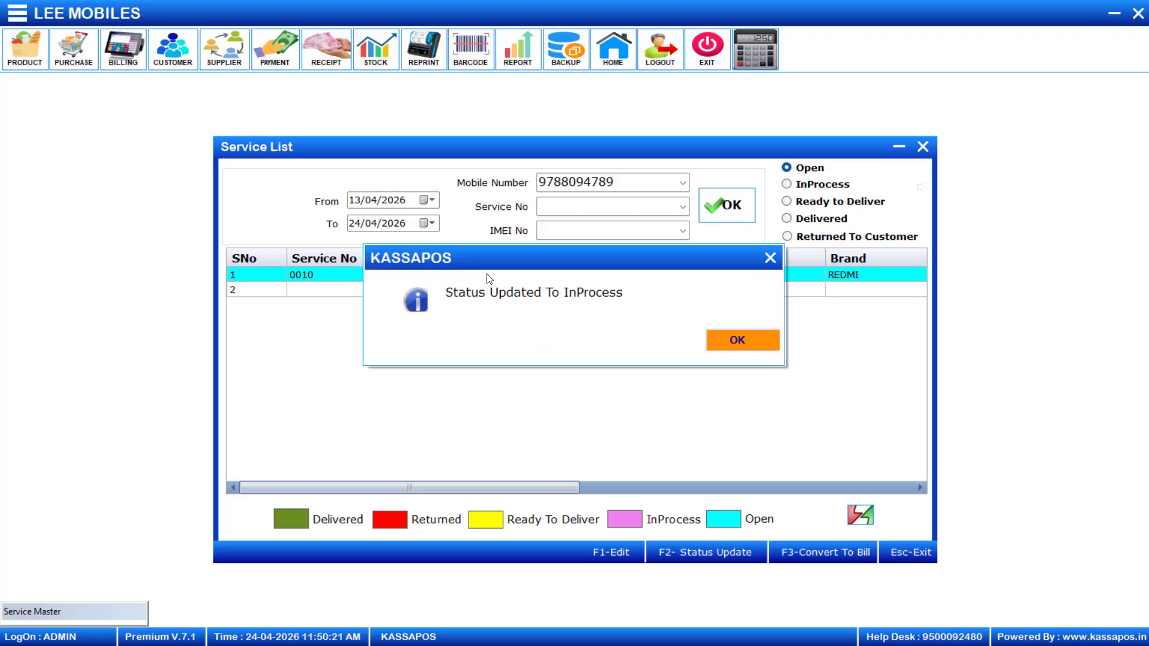
{"action": "left_click", "coordinate": [747, 339]}
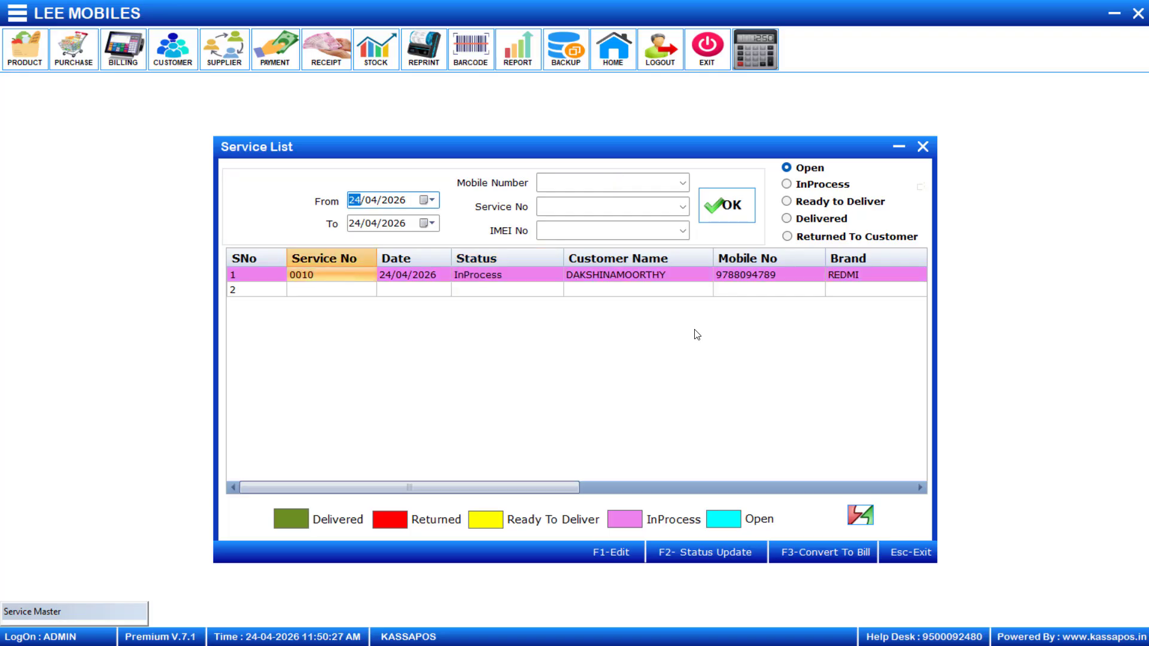
Move service 0010's status on to Ready To Deliver and confirm
{"action": "left_click", "coordinate": [528, 279]}
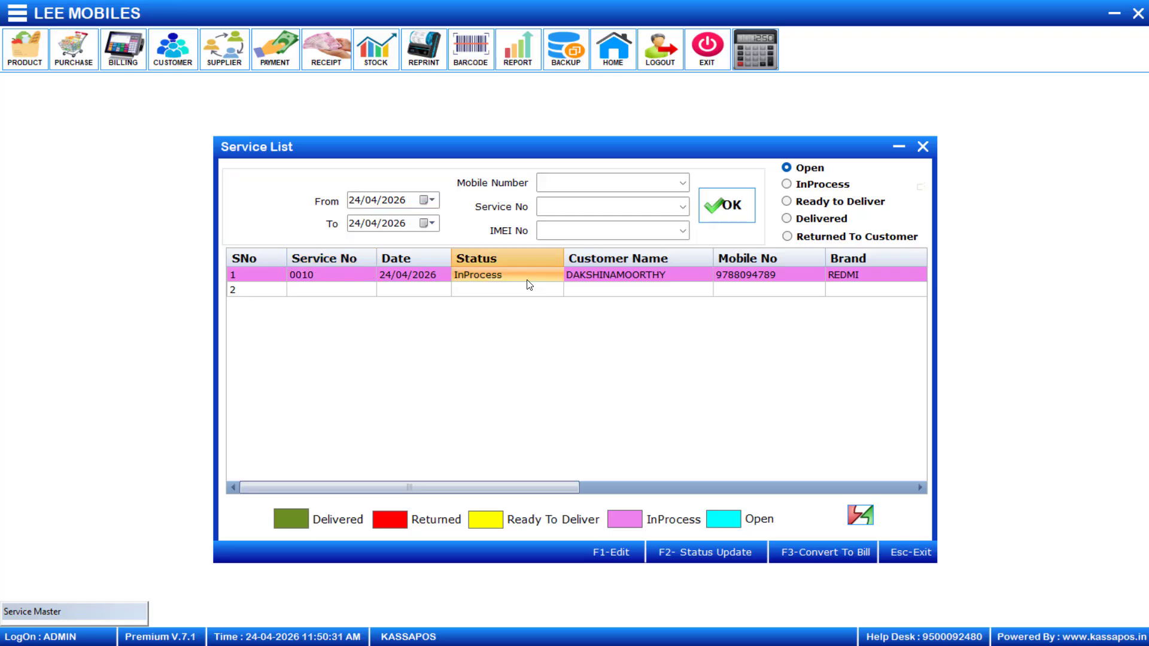
{"action": "left_click", "coordinate": [529, 284]}
{"action": "key", "text": "Down"}
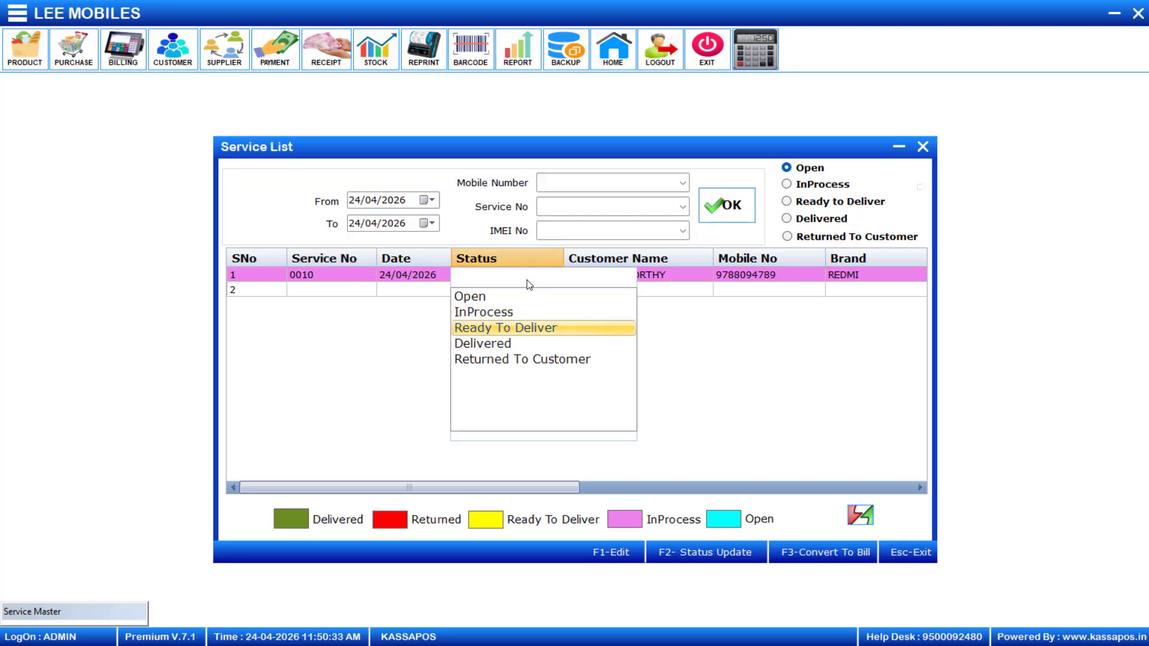
{"action": "key", "text": "Return"}
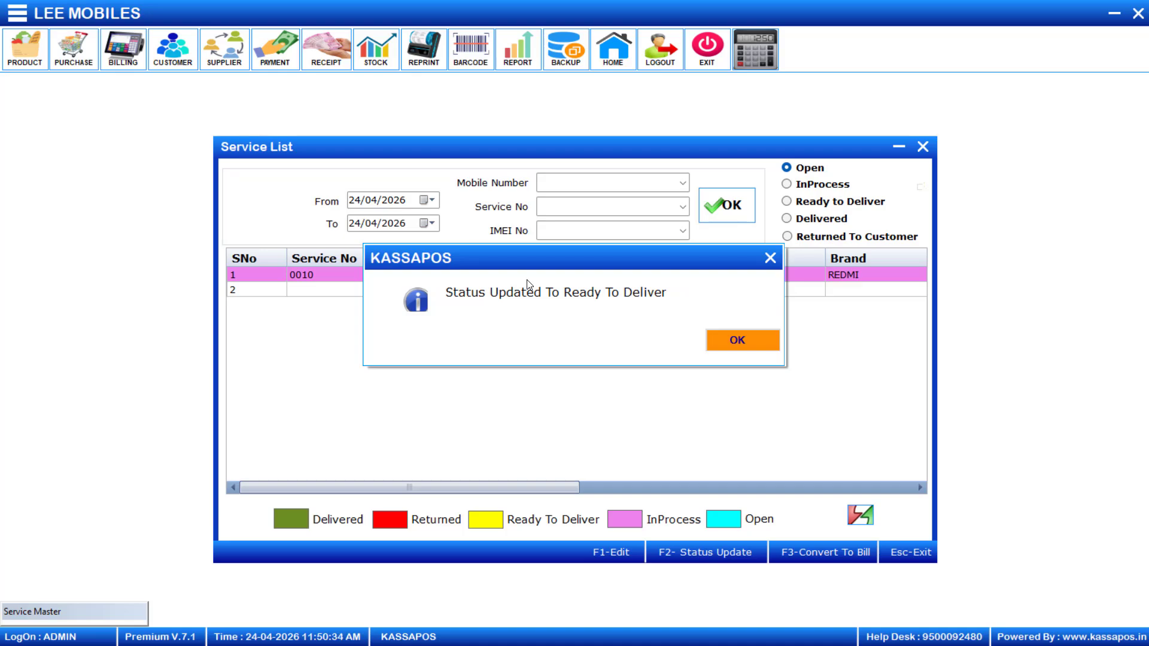
{"action": "left_click", "coordinate": [752, 343]}
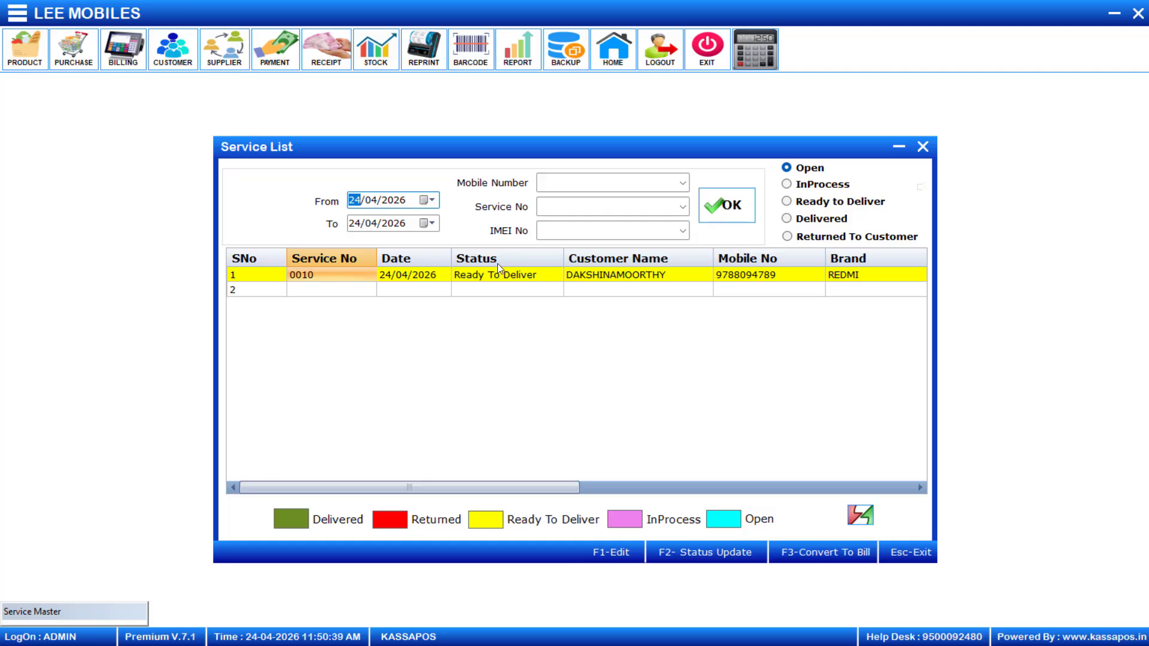
{"action": "left_click", "coordinate": [495, 278]}
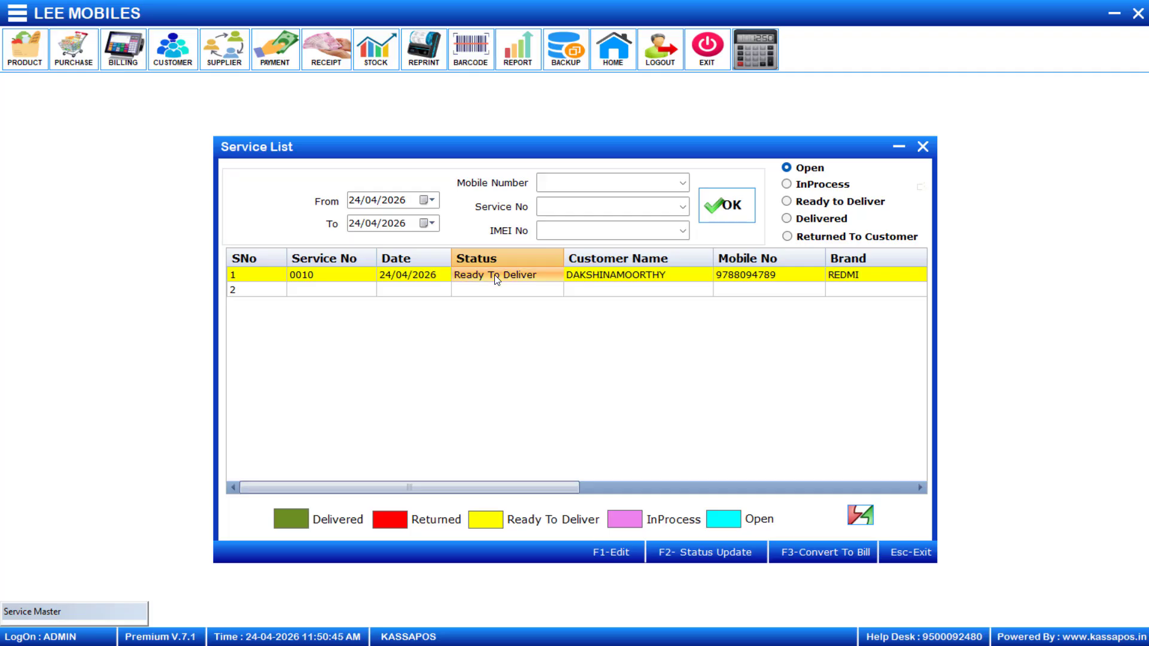
Attempt Delivered on service 0010, dismiss the bill-first warning, and convert it to a sales bill (F3)
{"action": "left_click", "coordinate": [495, 277]}
{"action": "key", "text": "Down"}
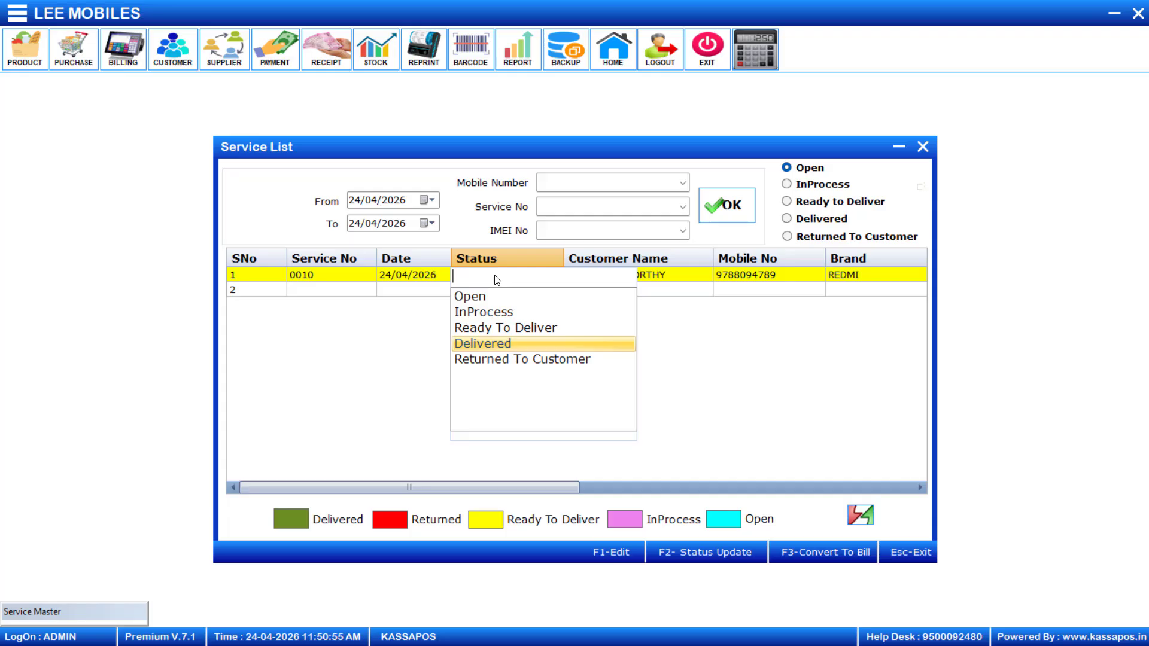
{"action": "key", "text": "Return"}
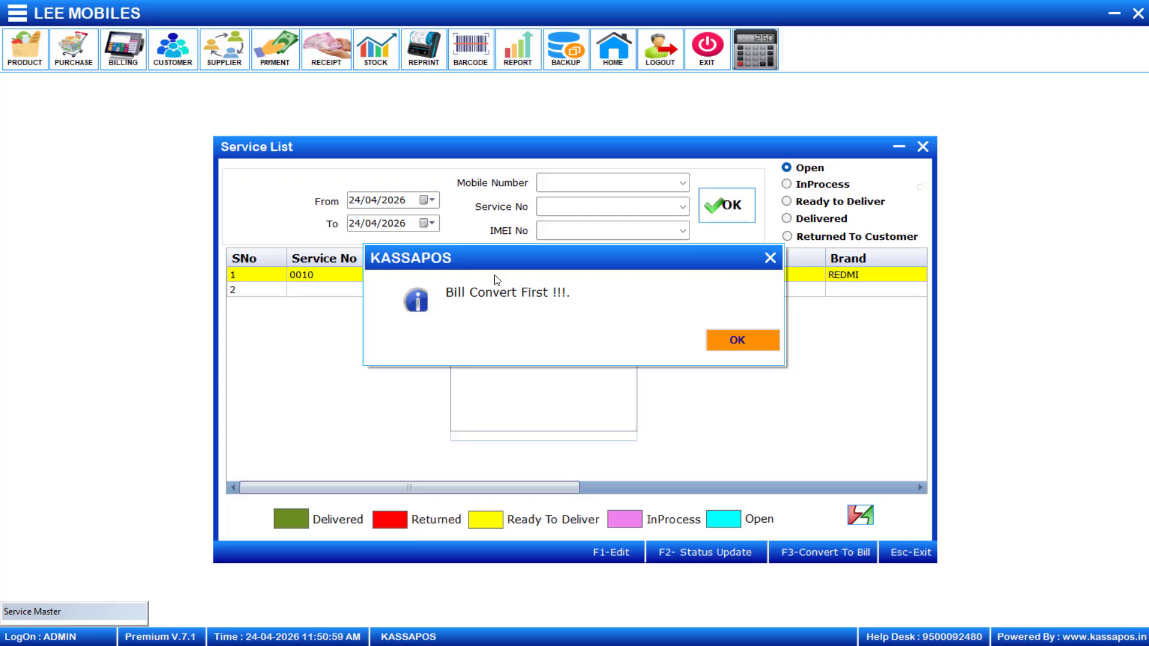
{"action": "left_click", "coordinate": [765, 344]}
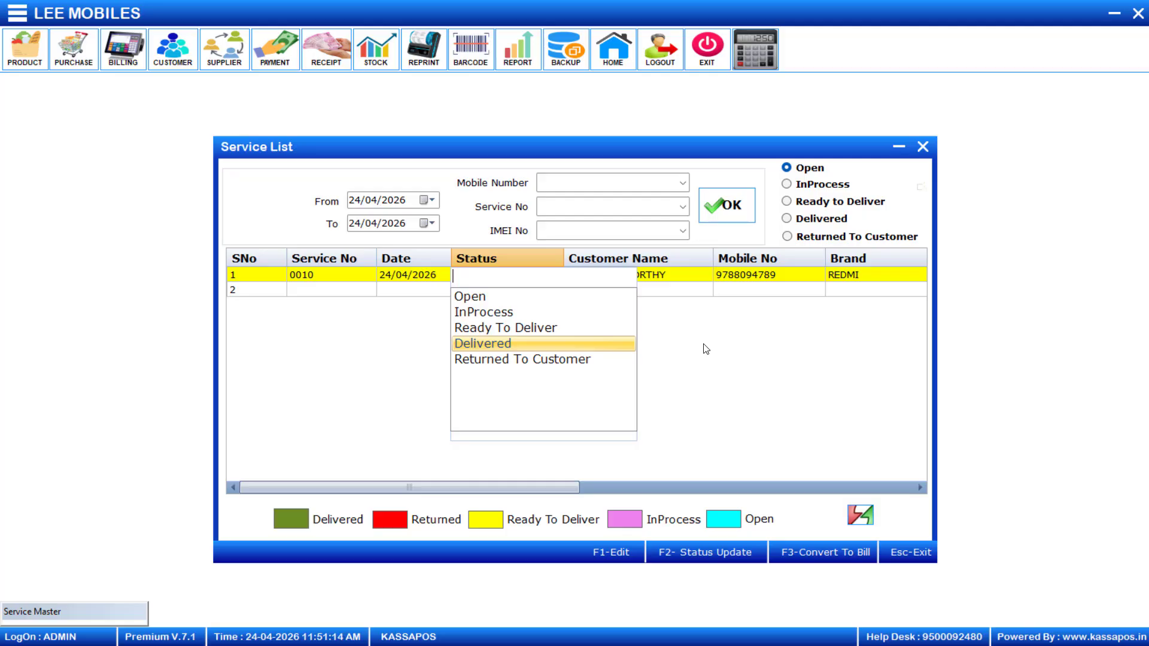
{"action": "key", "text": "F3"}
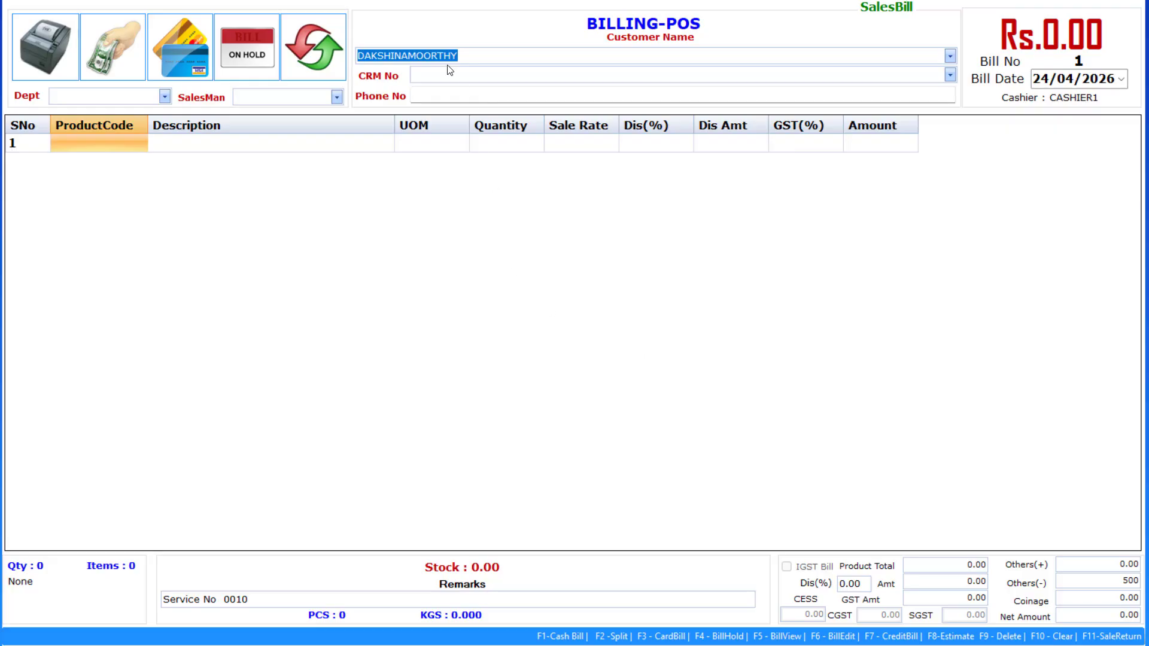
Add MOBILE SERIVES CHARGES from the product list as row 1 of the bill
{"action": "left_click", "coordinate": [105, 145]}
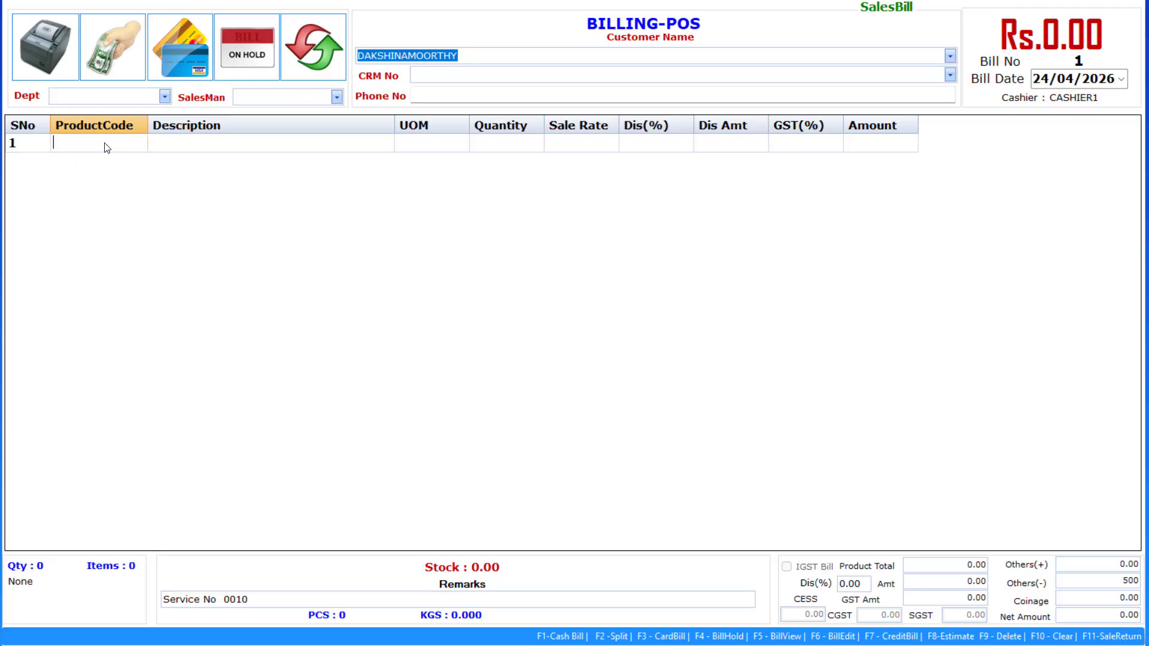
{"action": "key", "text": "Return"}
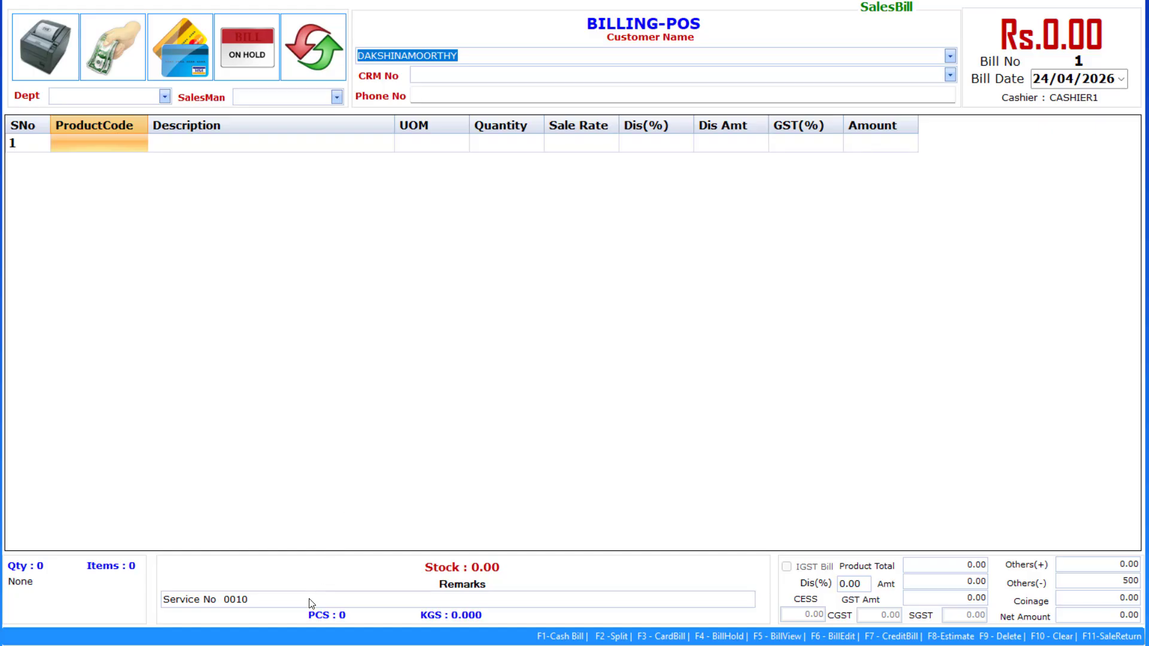
{"action": "left_click", "coordinate": [184, 142]}
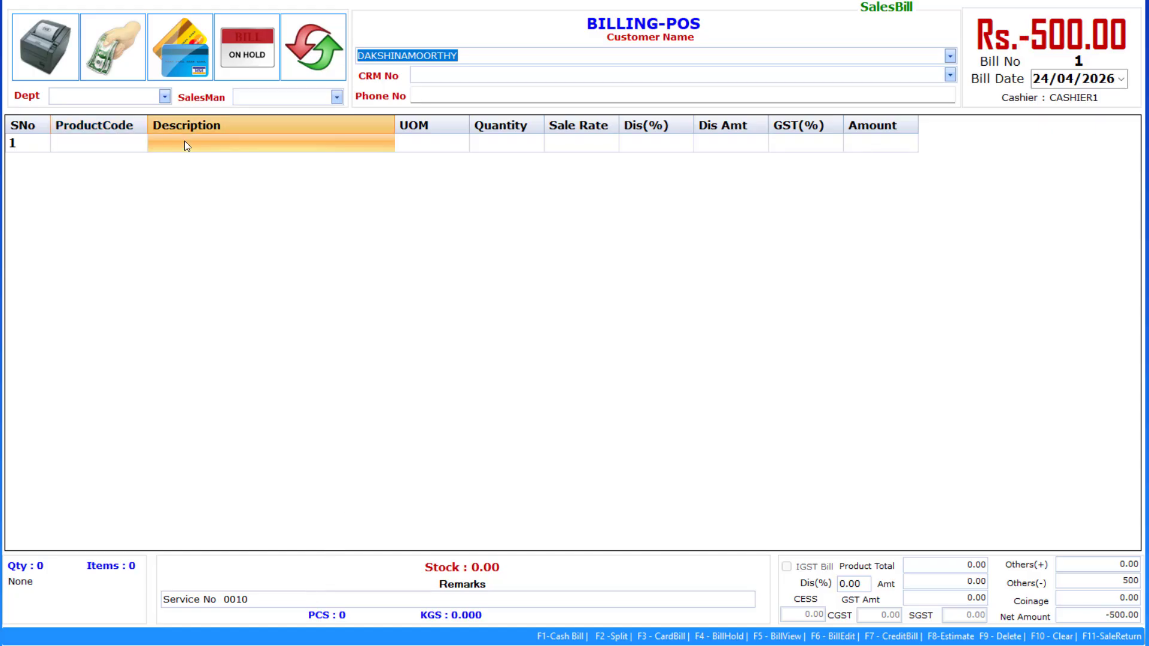
{"action": "left_click", "coordinate": [101, 141]}
{"action": "key", "text": "Return"}
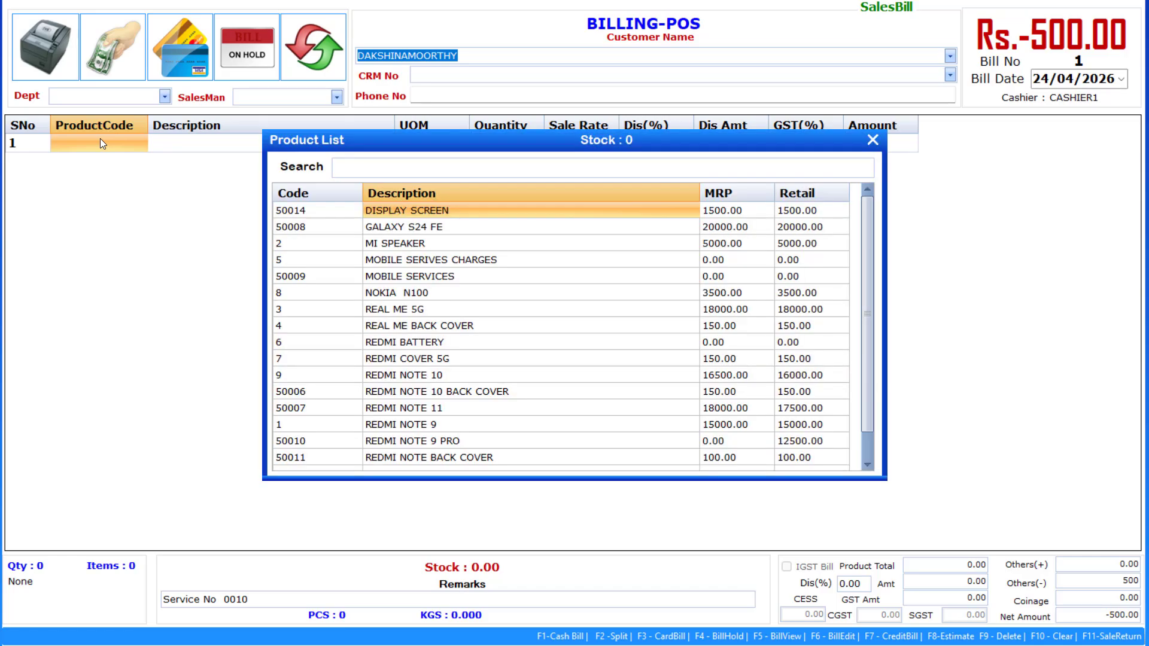
{"action": "key", "text": "Down"}
{"action": "key", "text": "Up"}
{"action": "key", "text": "Down"}
{"action": "key", "text": "Down"}
{"action": "key", "text": "Down"}
{"action": "key", "text": "Down"}
{"action": "key", "text": "Down"}
{"action": "key", "text": "Down"}
{"action": "key", "text": "Down"}
{"action": "key", "text": "Down"}
{"action": "key", "text": "Down"}
{"action": "key", "text": "Down"}
{"action": "key", "text": "Down"}
{"action": "key", "text": "Down"}
{"action": "key", "text": "Down"}
{"action": "key", "text": "Down"}
{"action": "key", "text": "Down"}
{"action": "key", "text": "Down"}
{"action": "key", "text": "Down"}
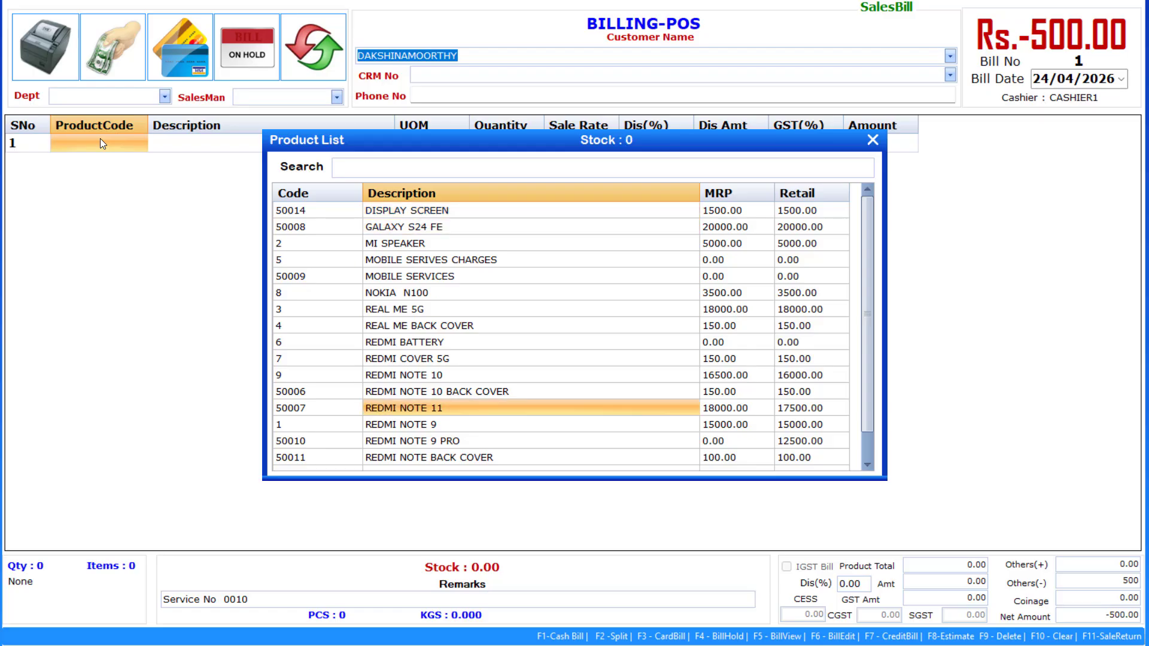
{"action": "key", "text": "Up"}
{"action": "key", "text": "Up"}
{"action": "key", "text": "Up"}
{"action": "key", "text": "Up"}
{"action": "key", "text": "Up"}
{"action": "key", "text": "Up"}
{"action": "key", "text": "Up"}
{"action": "key", "text": "Up"}
{"action": "key", "text": "Up"}
{"action": "key", "text": "Up"}
{"action": "key", "text": "Up"}
{"action": "key", "text": "Up"}
{"action": "key", "text": "Up"}
{"action": "key", "text": "Up"}
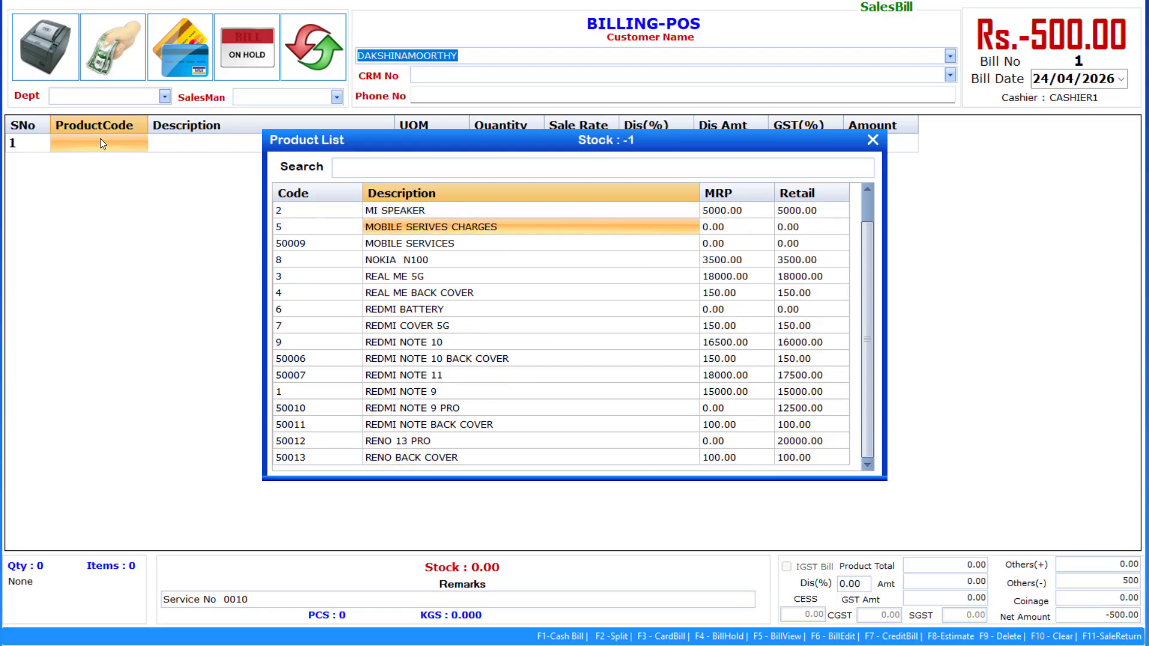
{"action": "key", "text": "Return"}
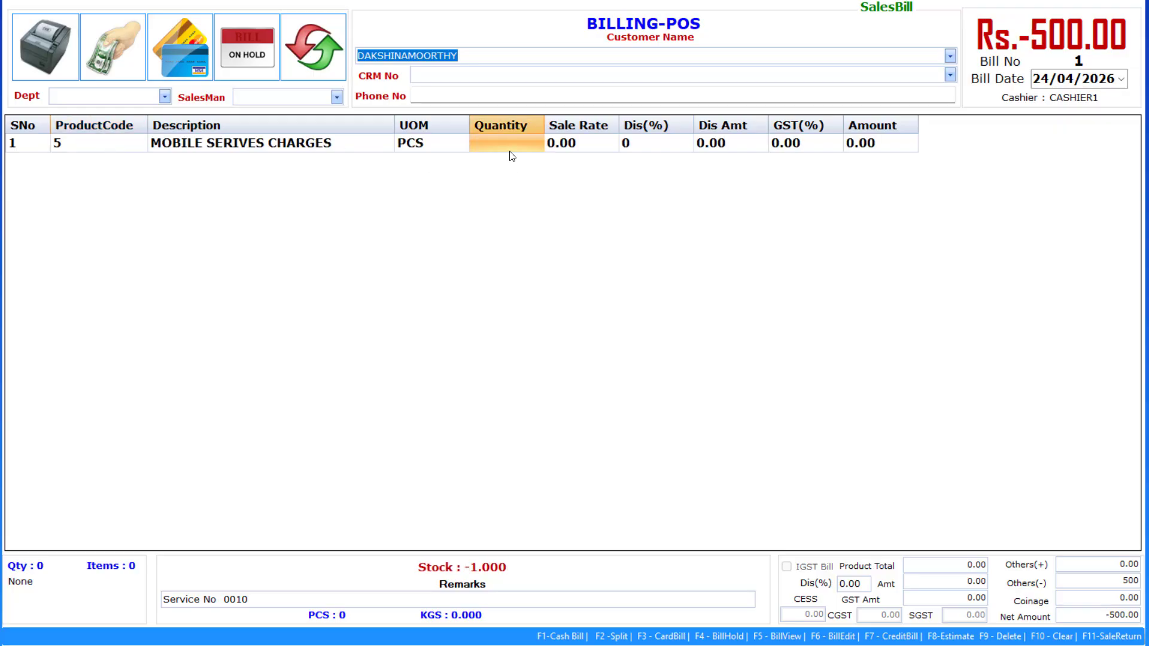
Bill the service charge at quantity 1 and sale rate 300.00
{"action": "type", "text": "1"}
{"action": "key", "text": "Return"}
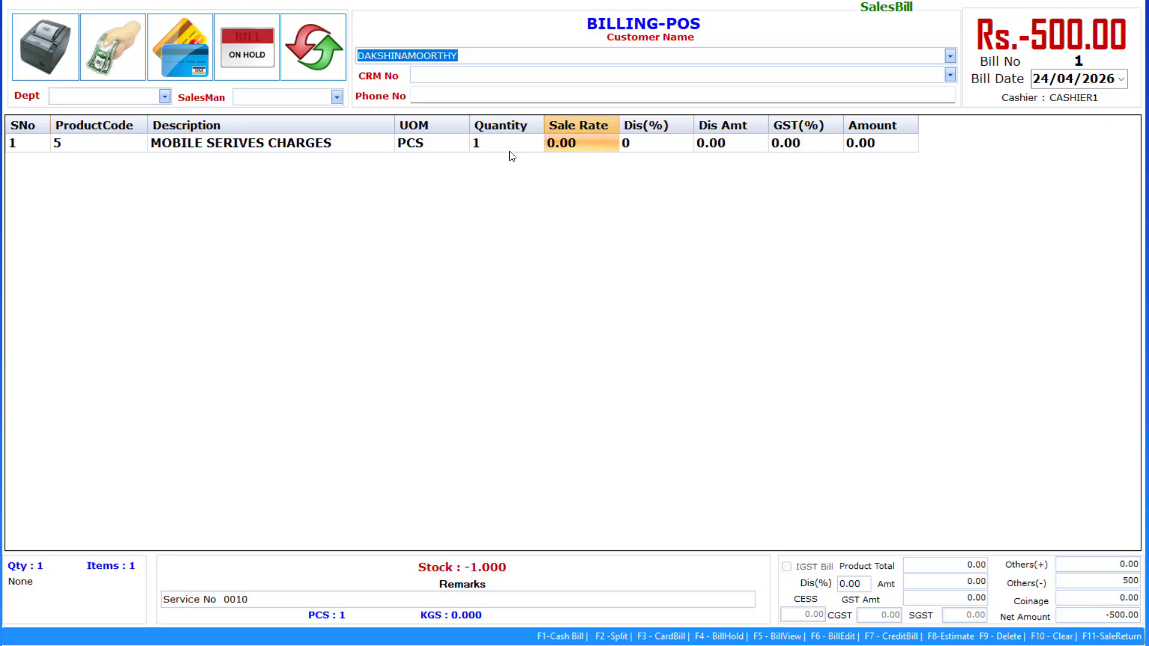
{"action": "type", "text": "2"}
{"action": "key", "text": "BackSpace"}
{"action": "type", "text": "300"}
{"action": "key", "text": "Return"}
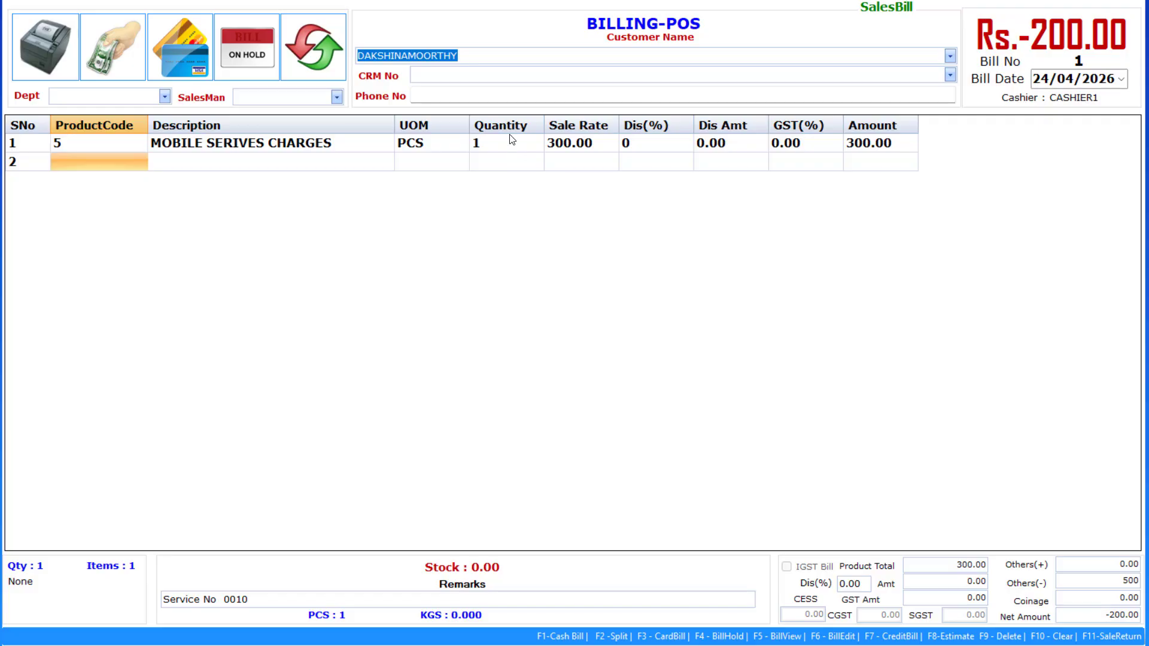
{"action": "type", "text": "6"}
{"action": "key", "text": "BackSpace"}
Add DISPLAY SCREEN (code 50014) as row 2 with quantity 1, making the net amount 1300.00
{"action": "key", "text": "Return"}
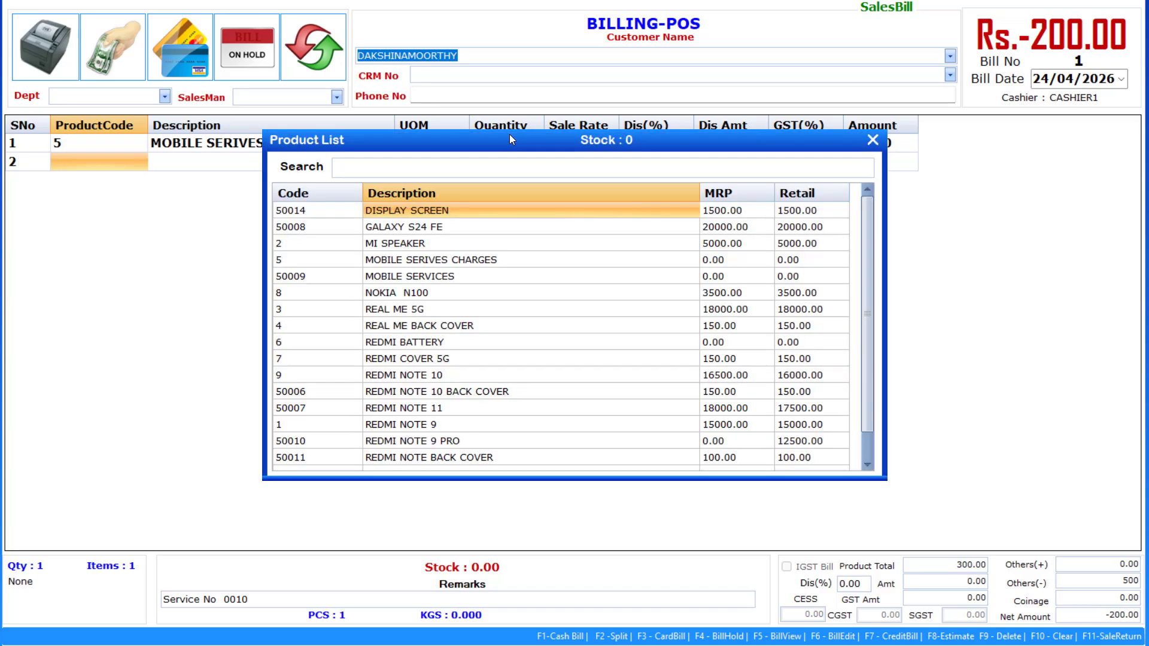
{"action": "key", "text": "Down"}
{"action": "key", "text": "Up"}
{"action": "key", "text": "Return"}
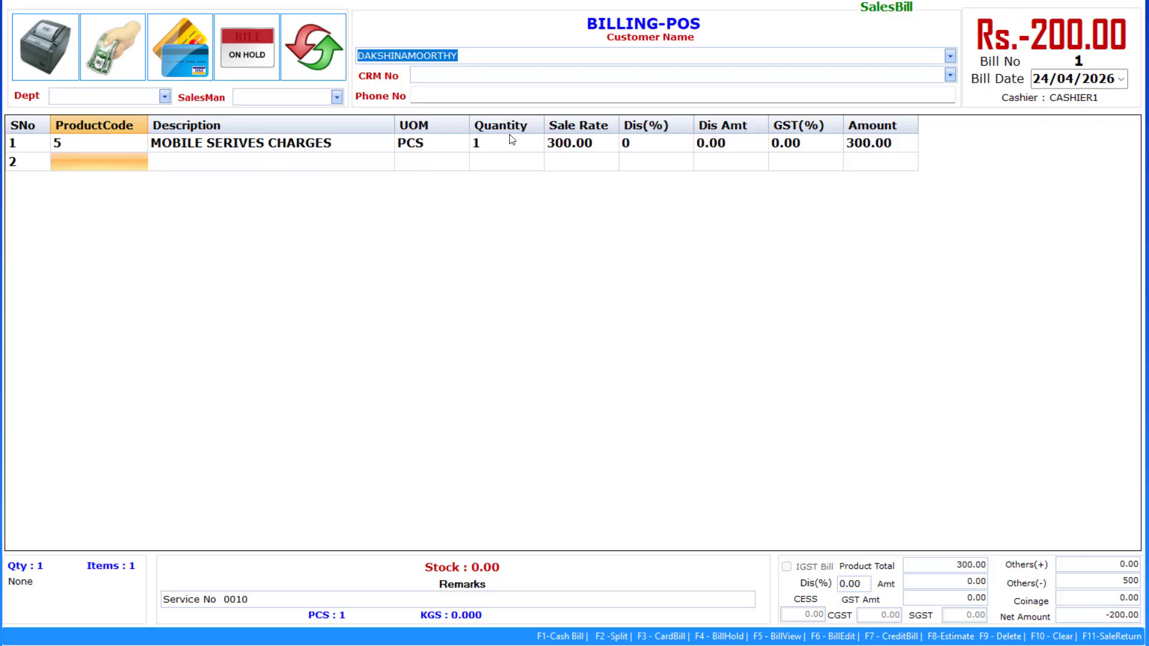
{"action": "type", "text": "1"}
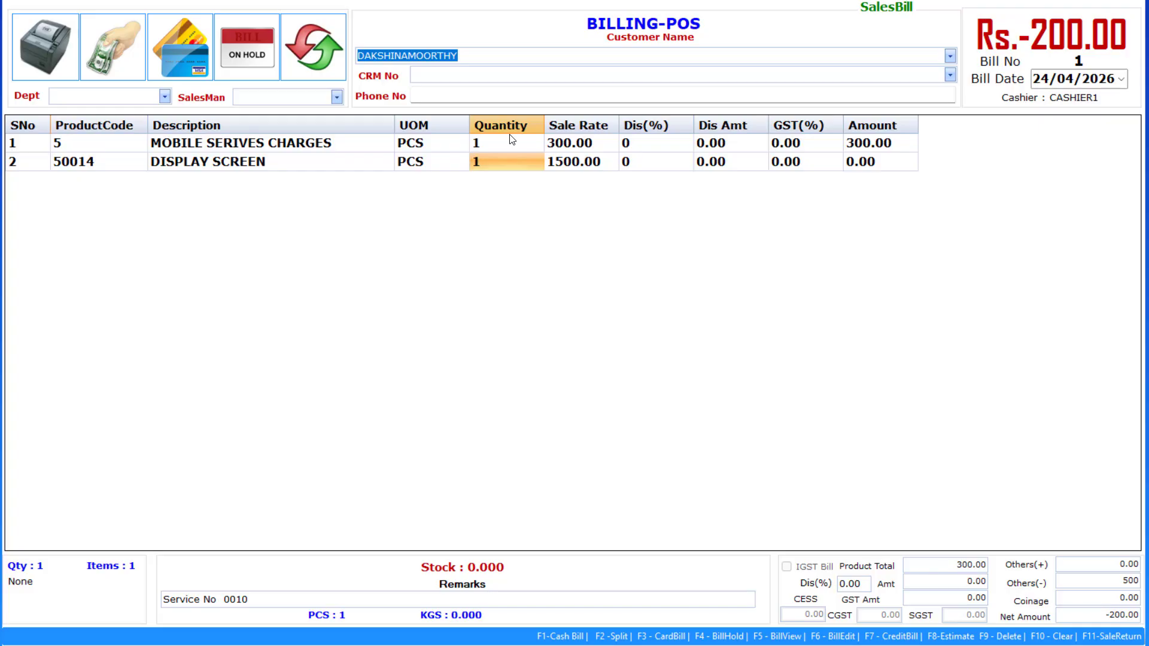
{"action": "left_click", "coordinate": [512, 139]}
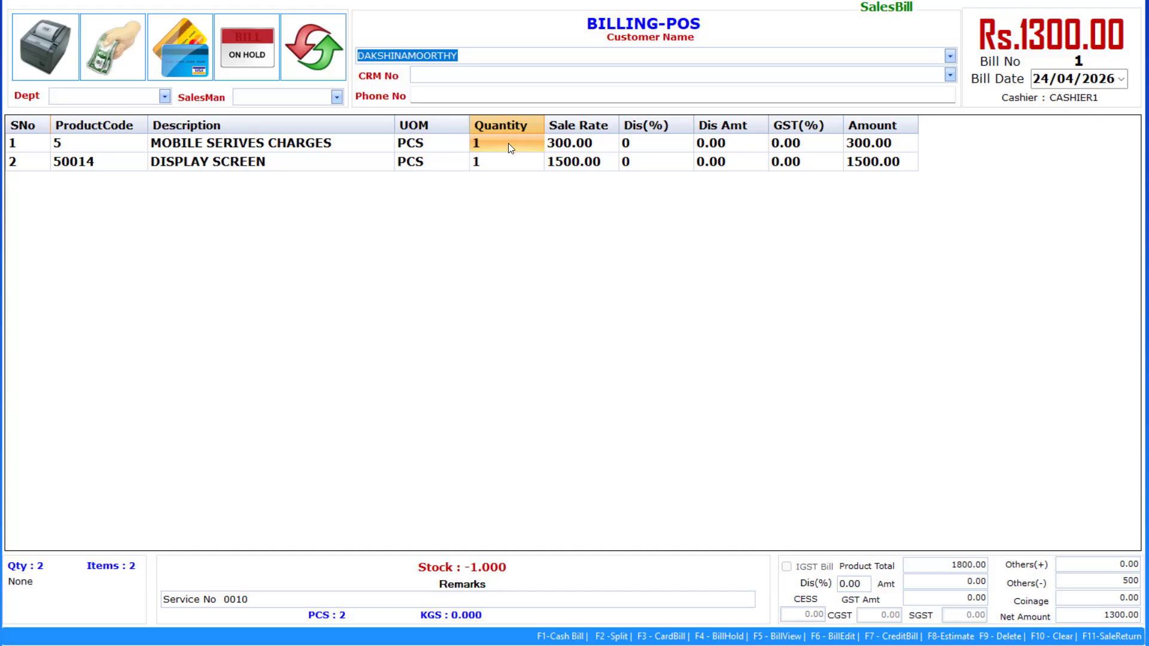
{"action": "left_click", "coordinate": [561, 162]}
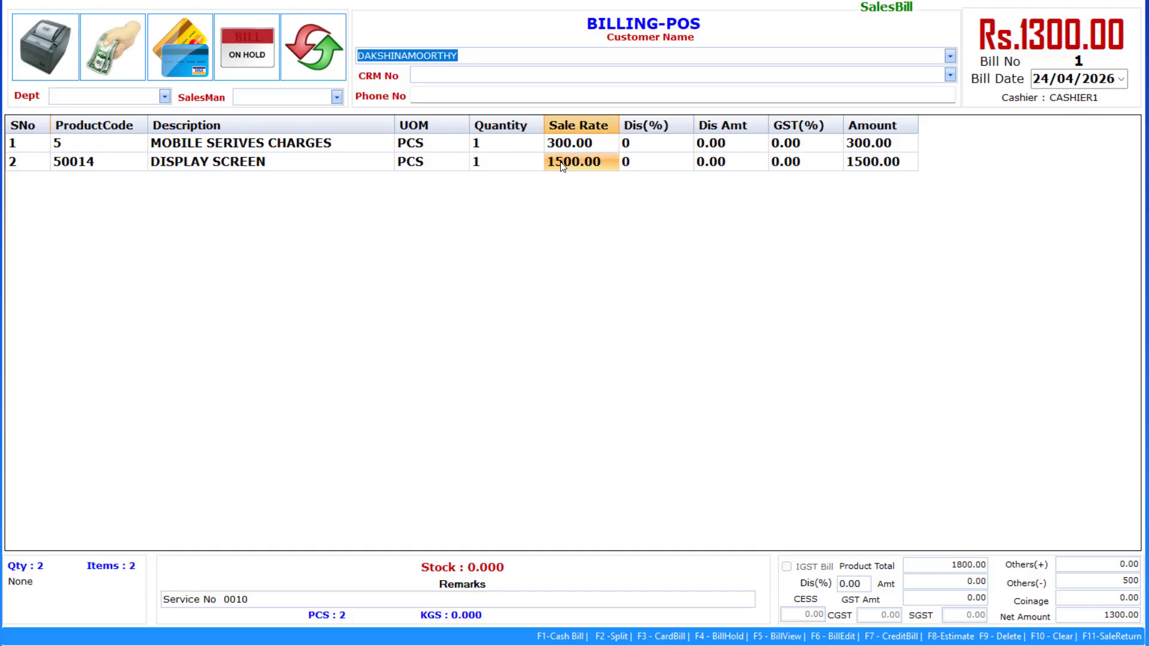
Unlock the display screen's sale rate with the transaction password and set it to 1200
{"action": "double_click", "coordinate": [561, 162]}
{"action": "type", "text": "*"}
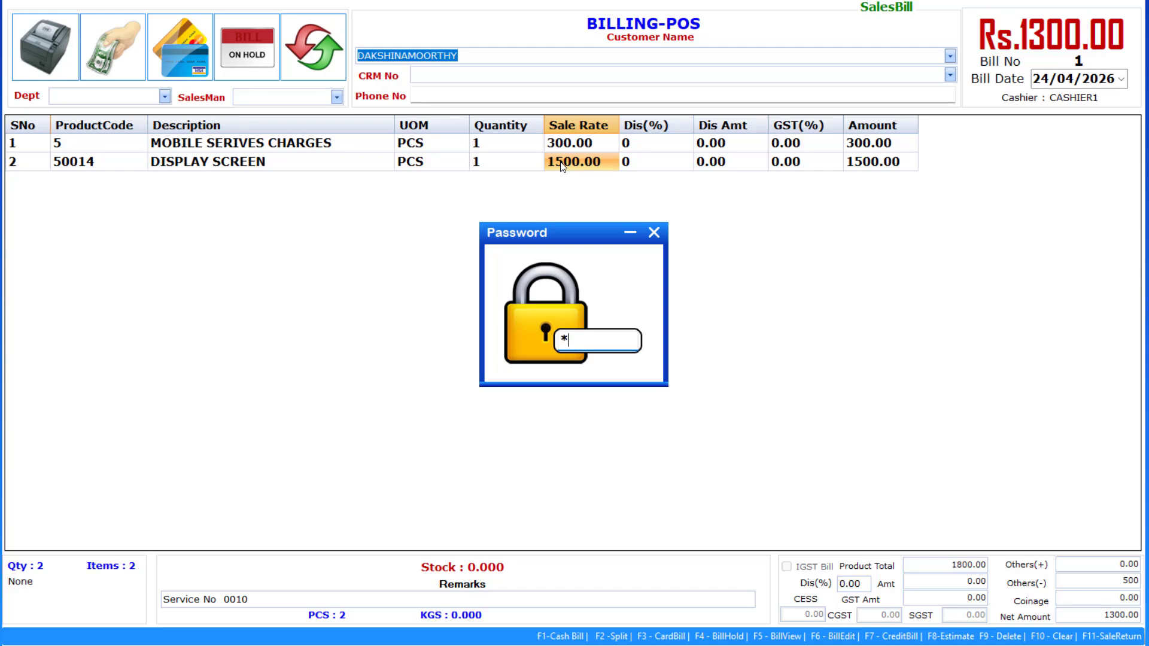
{"action": "key", "text": "Return"}
{"action": "key", "text": "Return"}
{"action": "type", "text": "*"}
{"action": "key", "text": "Return"}
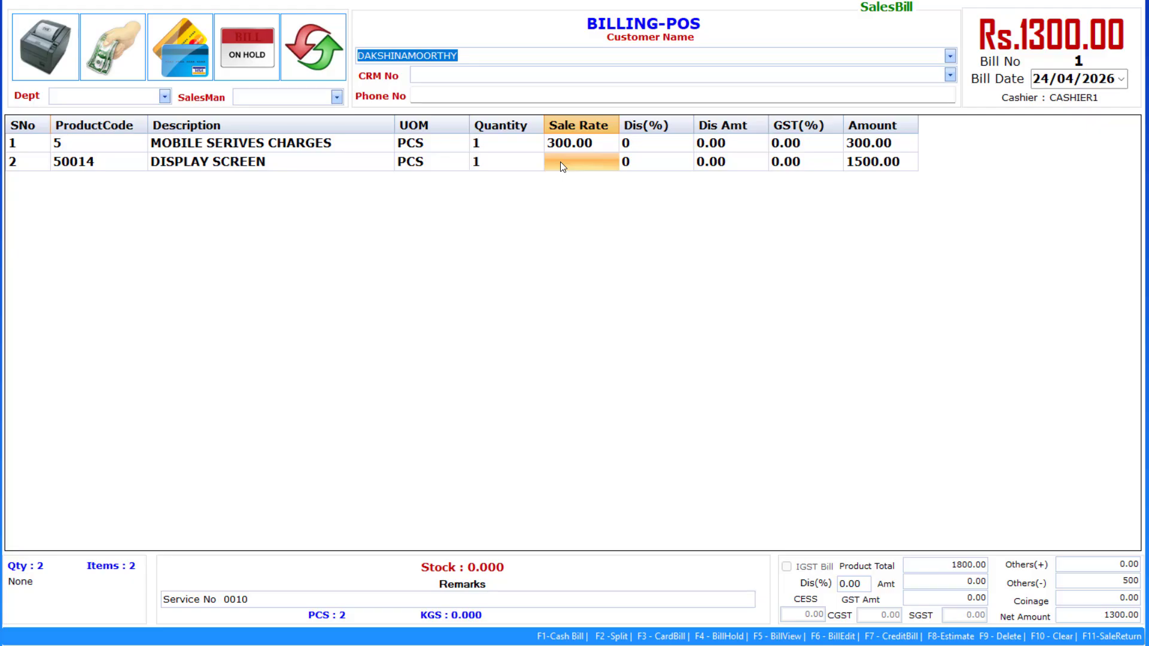
{"action": "type", "text": "1200"}
{"action": "key", "text": "Return"}
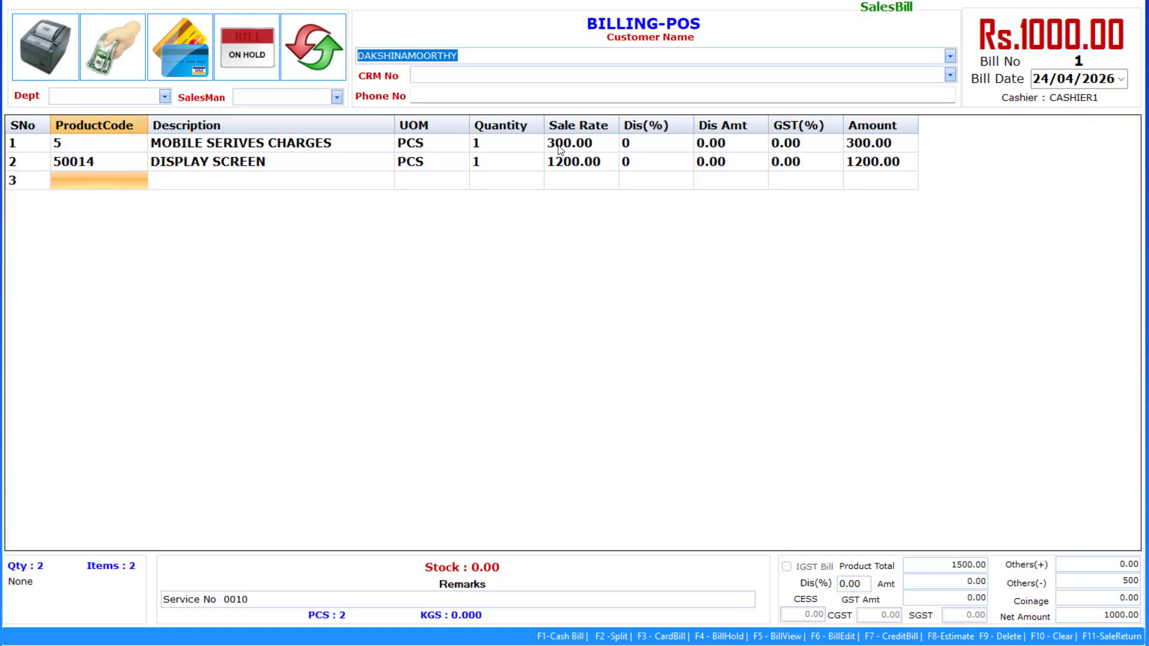
Change the display screen's sale rate to 1000.00, dropping the net amount to 800.00
{"action": "left_click", "coordinate": [562, 147]}
{"action": "left_click", "coordinate": [564, 163]}
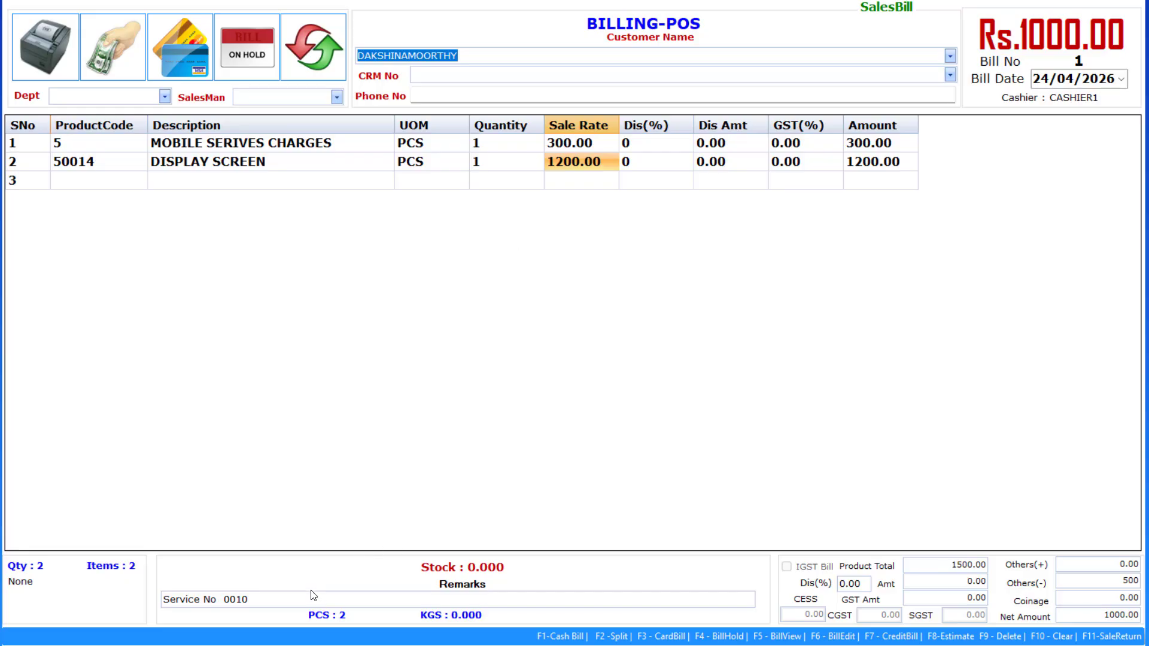
{"action": "type", "text": "1000"}
{"action": "key", "text": "Return"}
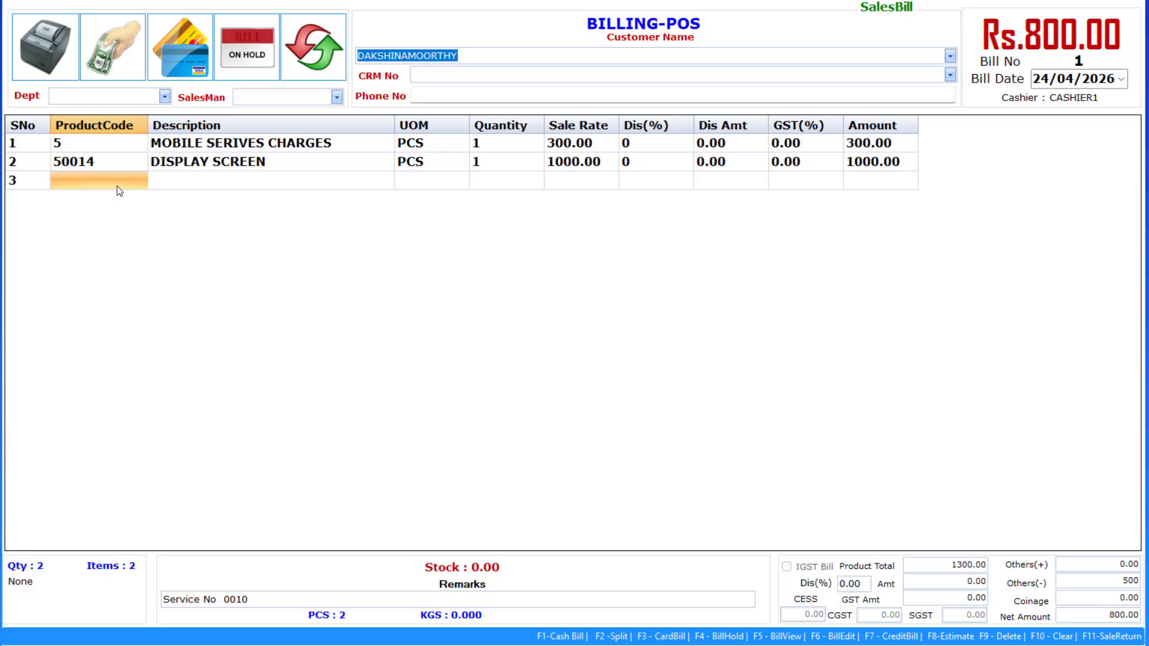
Save the bill as a Cash Bill (F1) without printing and view the sale invoice
{"action": "left_click", "coordinate": [214, 190]}
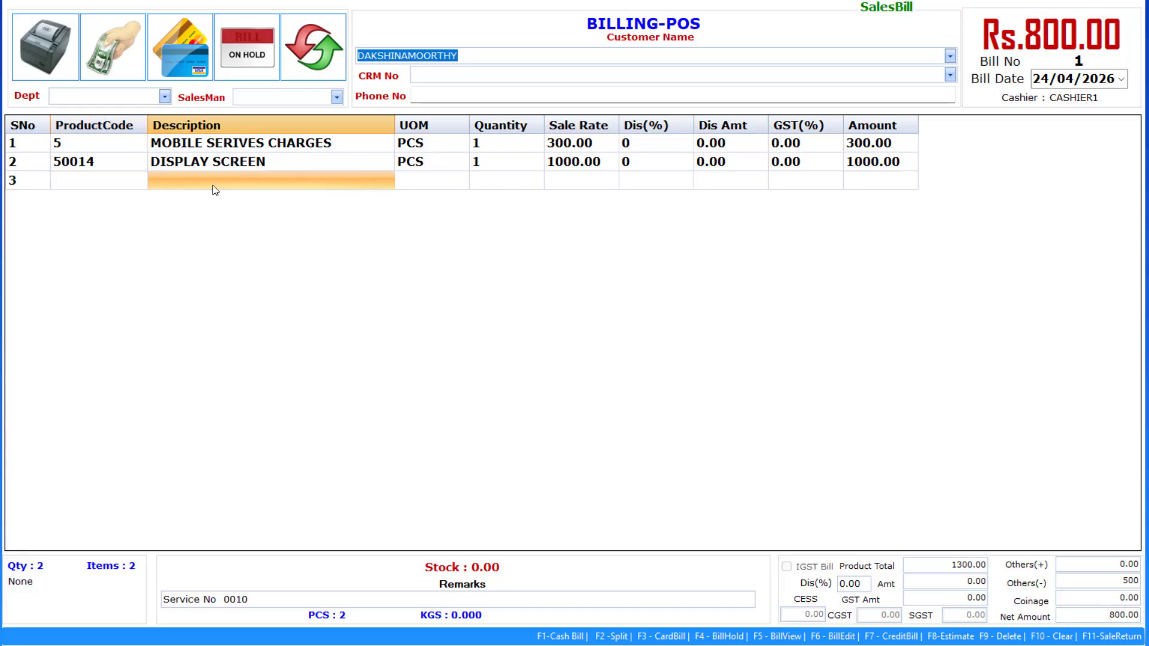
{"action": "key", "text": "F1"}
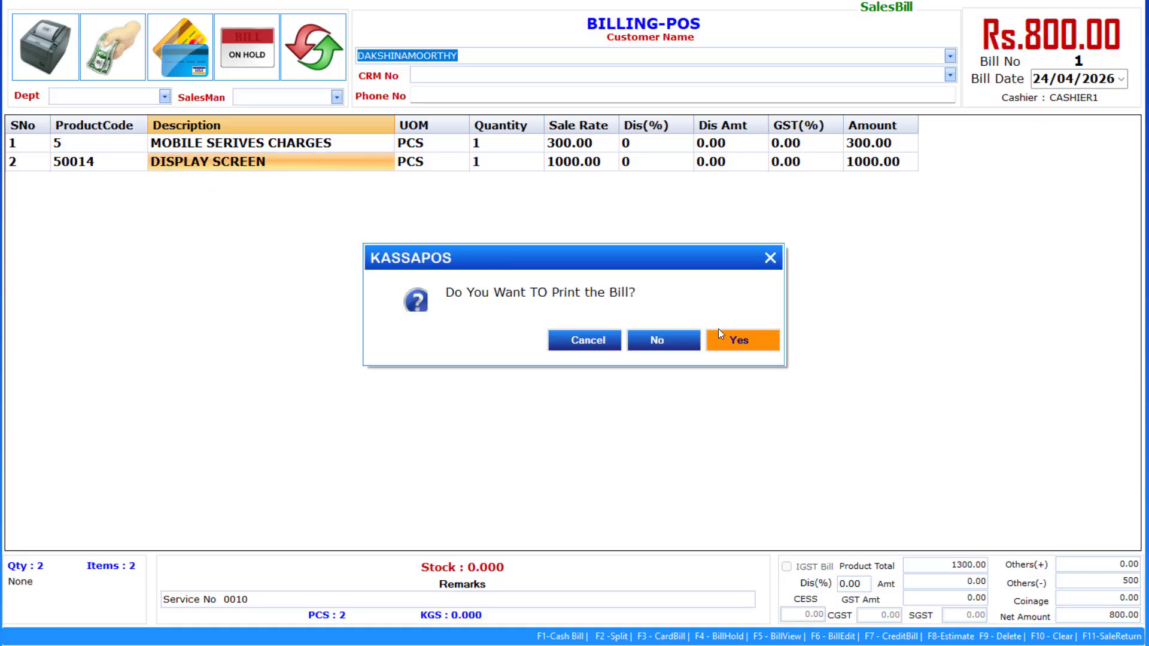
{"action": "left_click", "coordinate": [668, 349]}
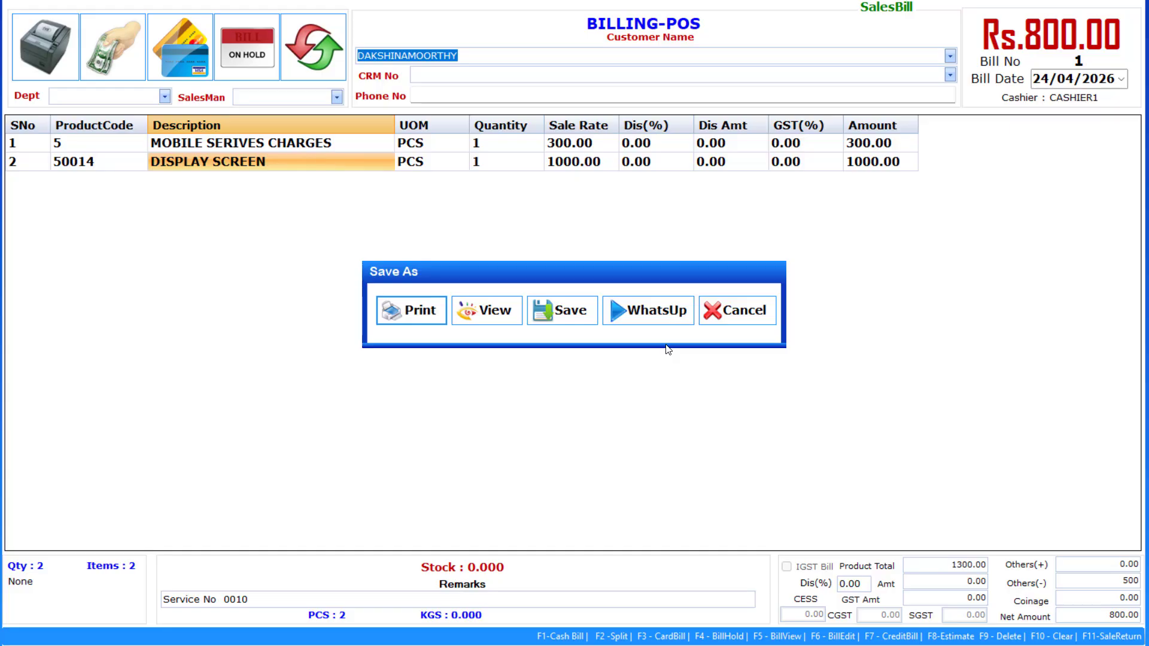
{"action": "left_click", "coordinate": [507, 315]}
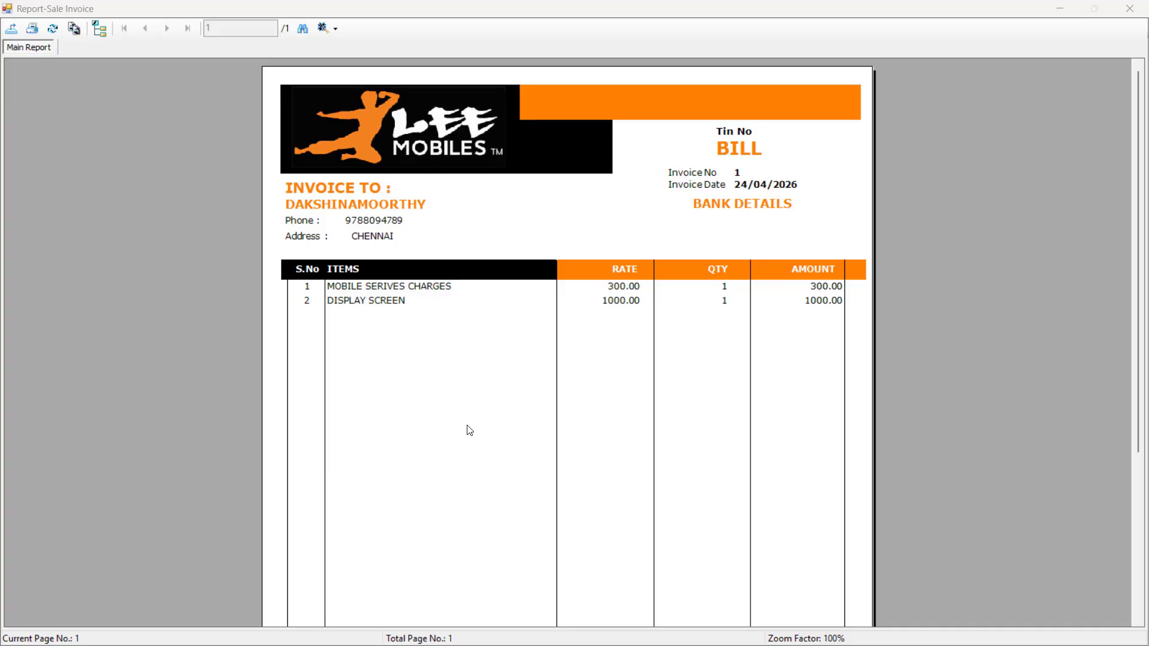
Review the sale invoice down to its 800.00 total, then close the invoice preview
{"action": "scroll", "coordinate": [469, 430], "scroll_direction": "down", "scroll_amount": 3}
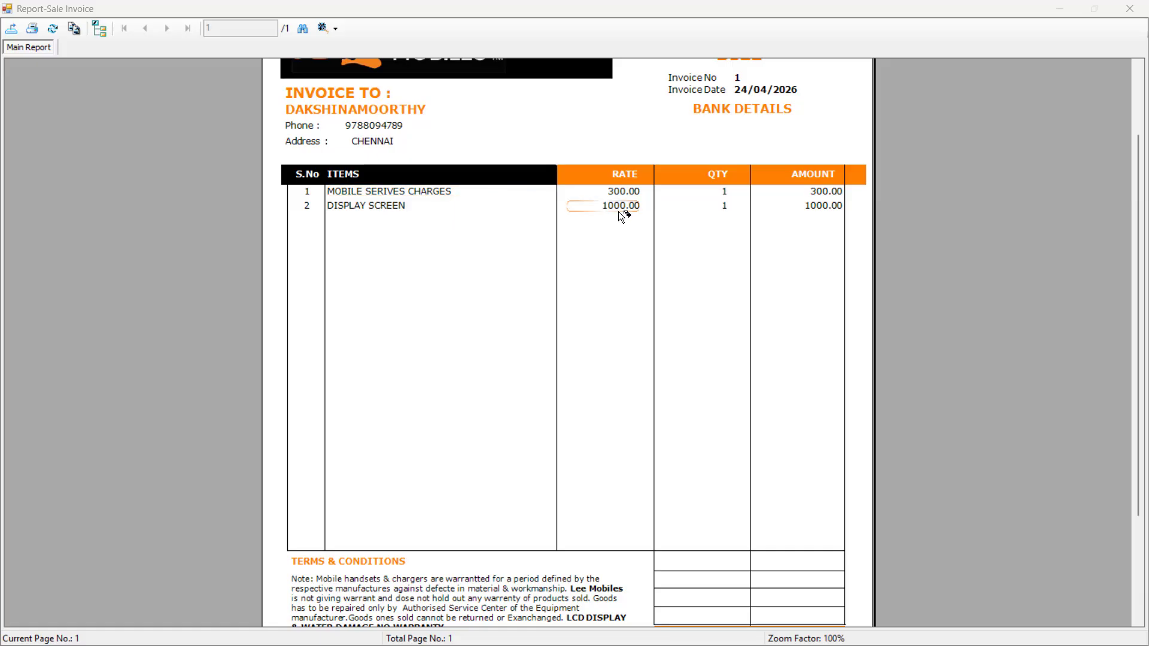
{"action": "scroll", "coordinate": [620, 213], "scroll_direction": "down", "scroll_amount": 3}
{"action": "scroll", "coordinate": [620, 216], "scroll_direction": "up", "scroll_amount": 4}
{"action": "scroll", "coordinate": [620, 215], "scroll_direction": "down", "scroll_amount": 4}
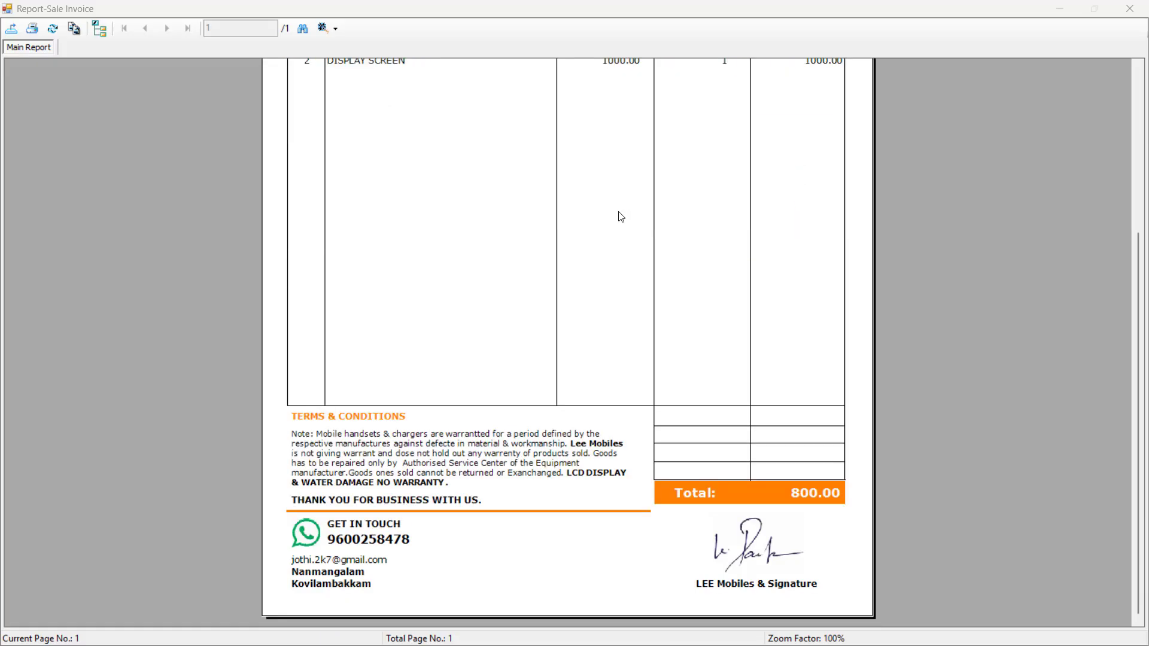
{"action": "scroll", "coordinate": [621, 216], "scroll_direction": "up", "scroll_amount": 4}
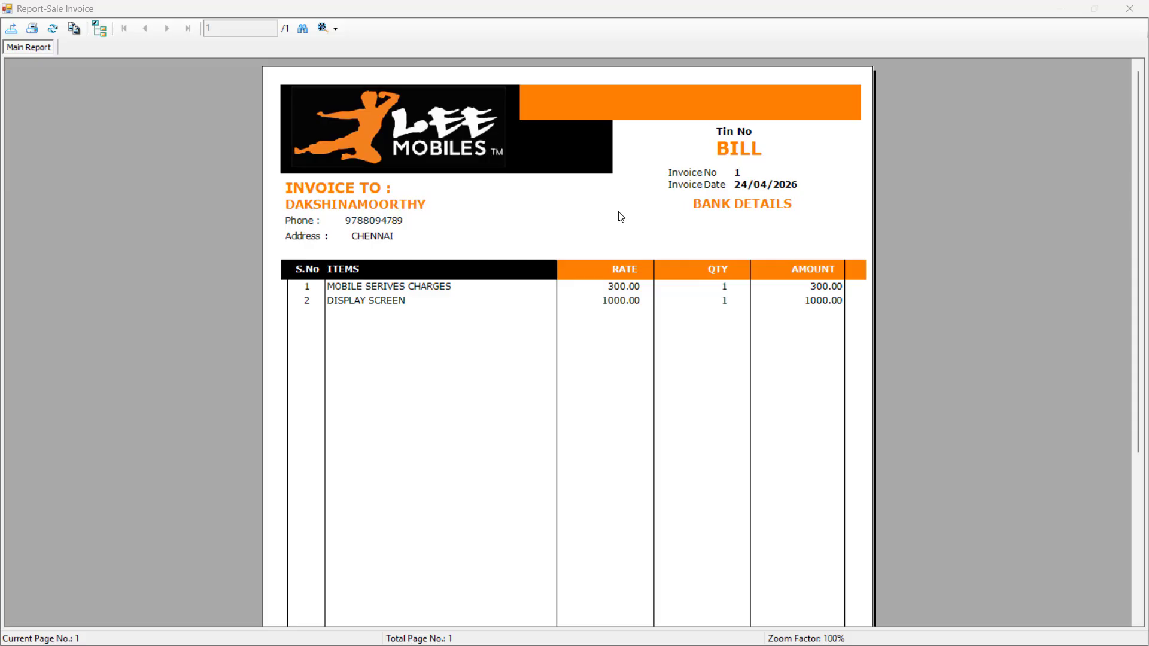
{"action": "left_click", "coordinate": [1069, 96]}
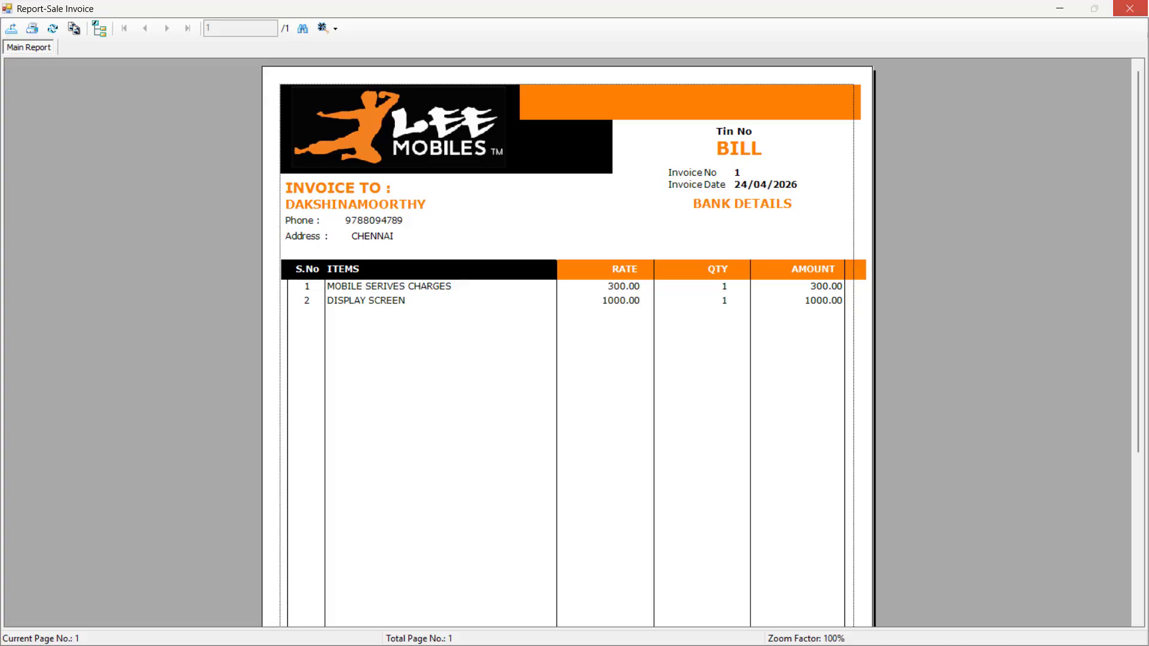
{"action": "left_click", "coordinate": [1137, 6]}
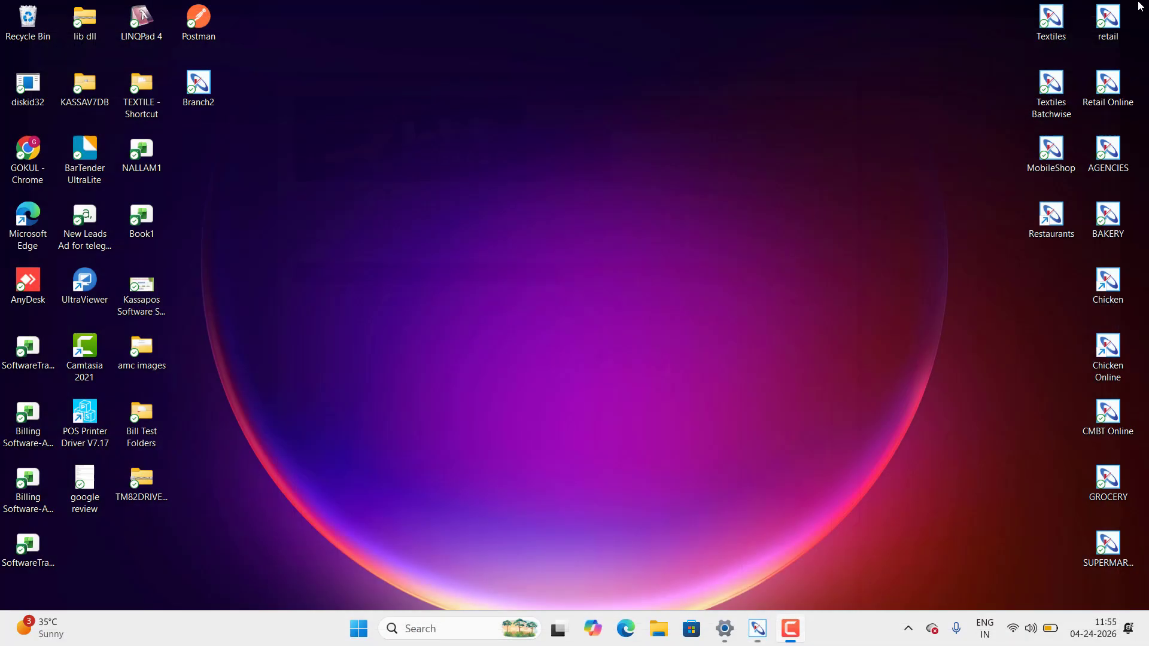
Change service 0010's status to Delivered, acknowledge the update, and close the Service List
{"action": "left_click", "coordinate": [758, 628]}
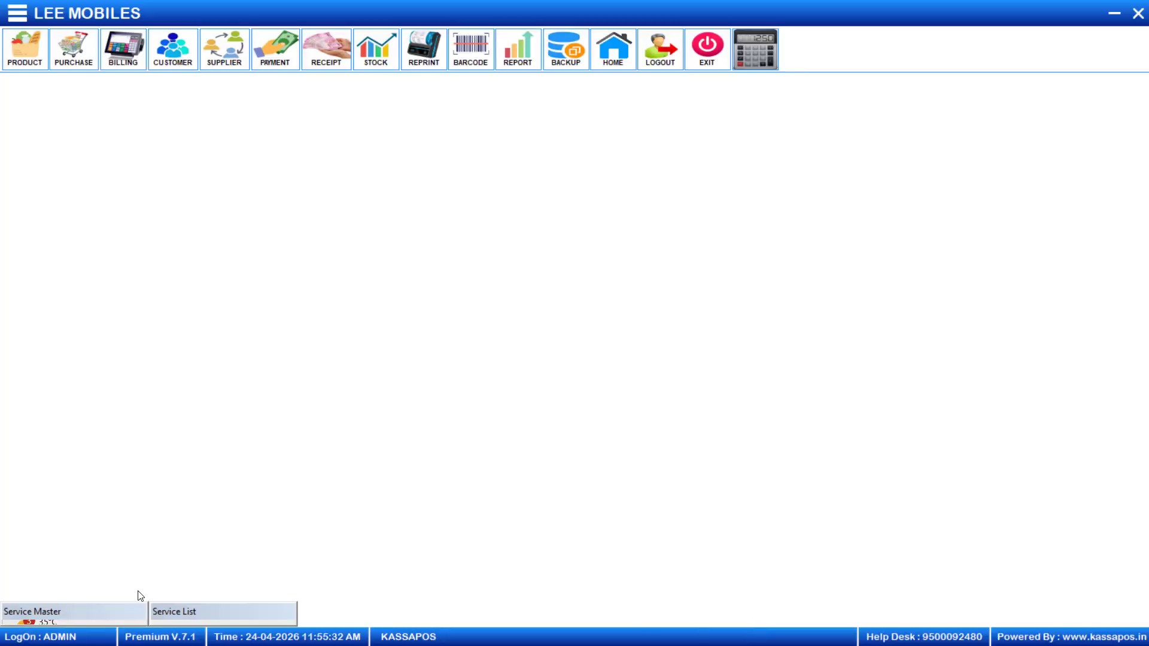
{"action": "left_click", "coordinate": [192, 618]}
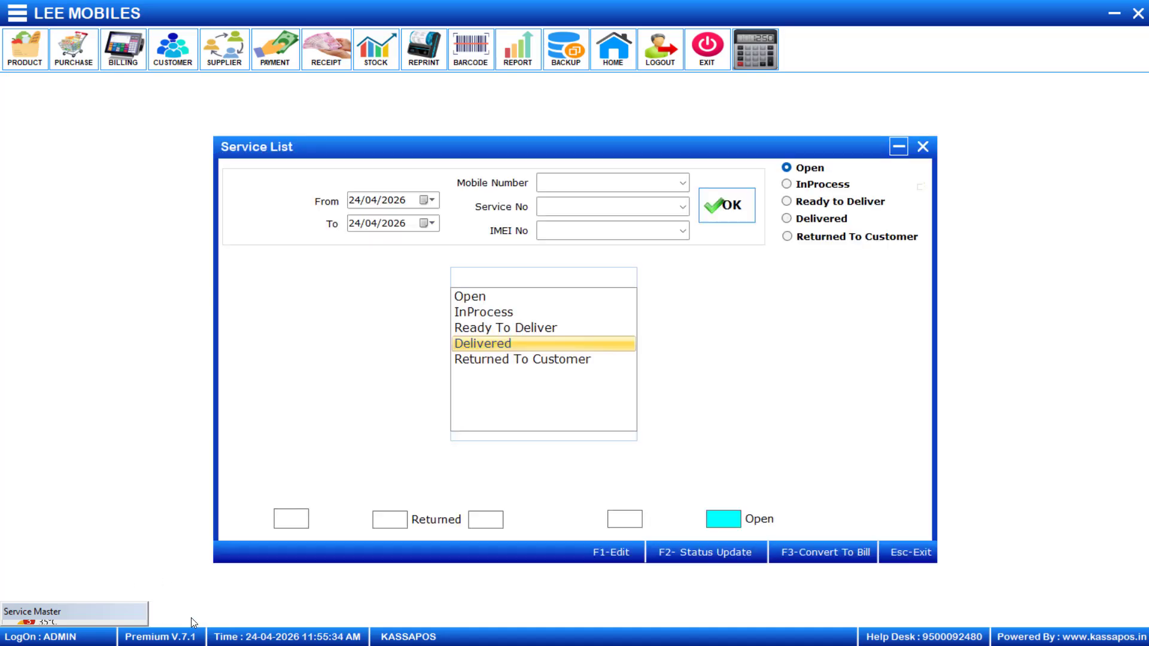
{"action": "left_click", "coordinate": [533, 345]}
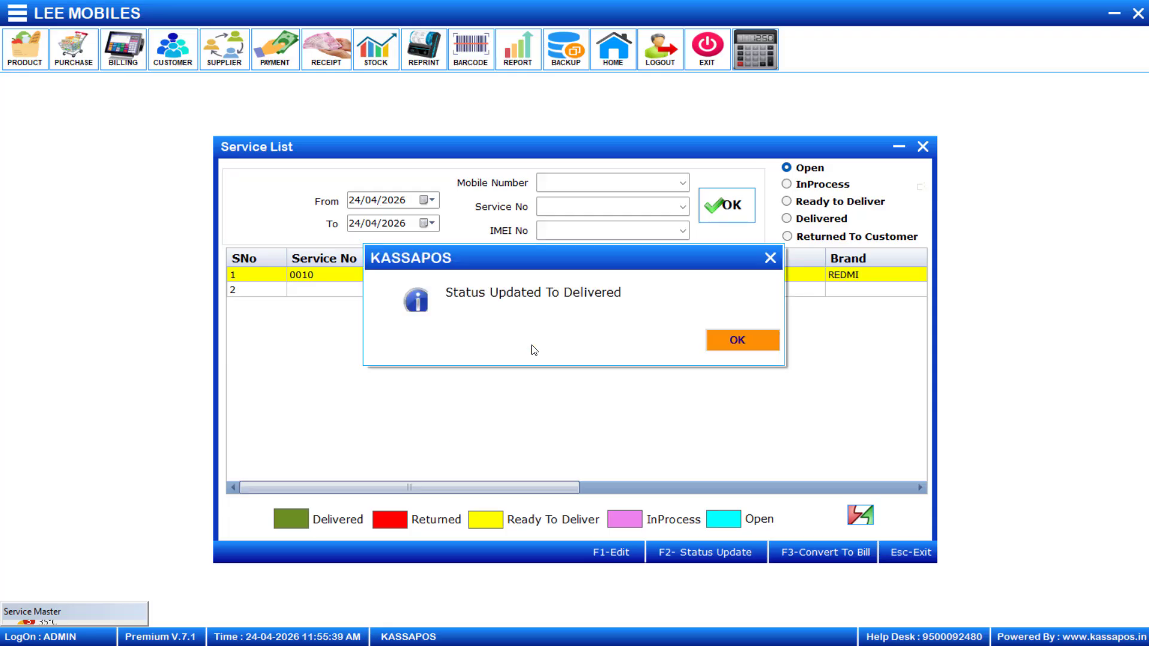
{"action": "left_click", "coordinate": [753, 344]}
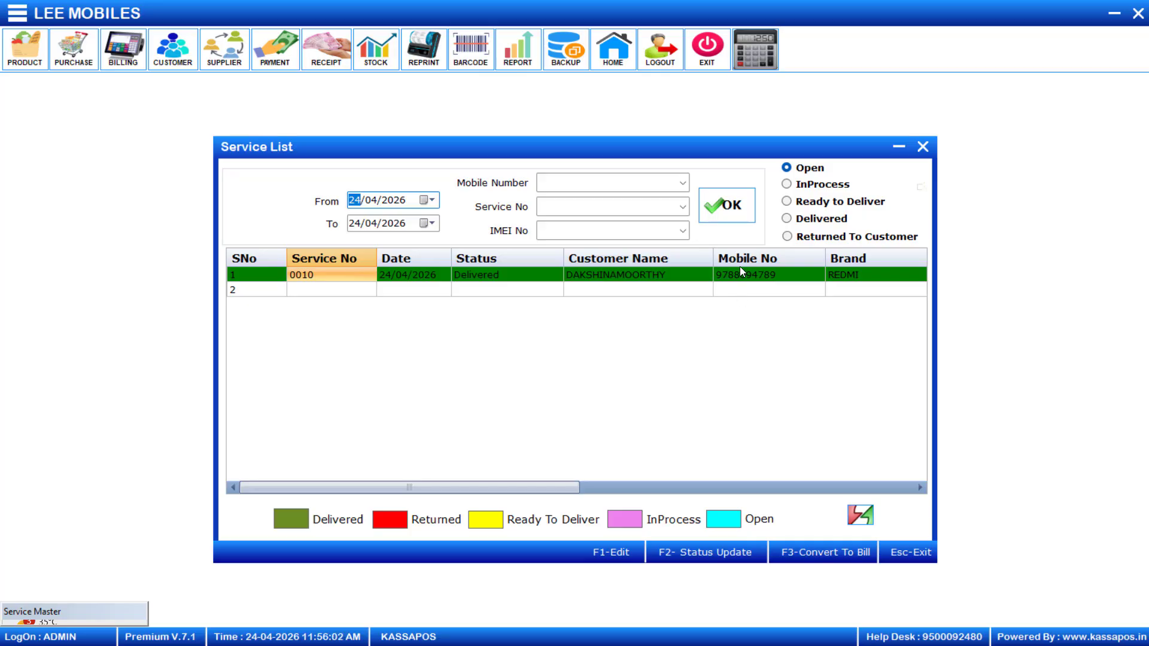
{"action": "left_click", "coordinate": [926, 151]}
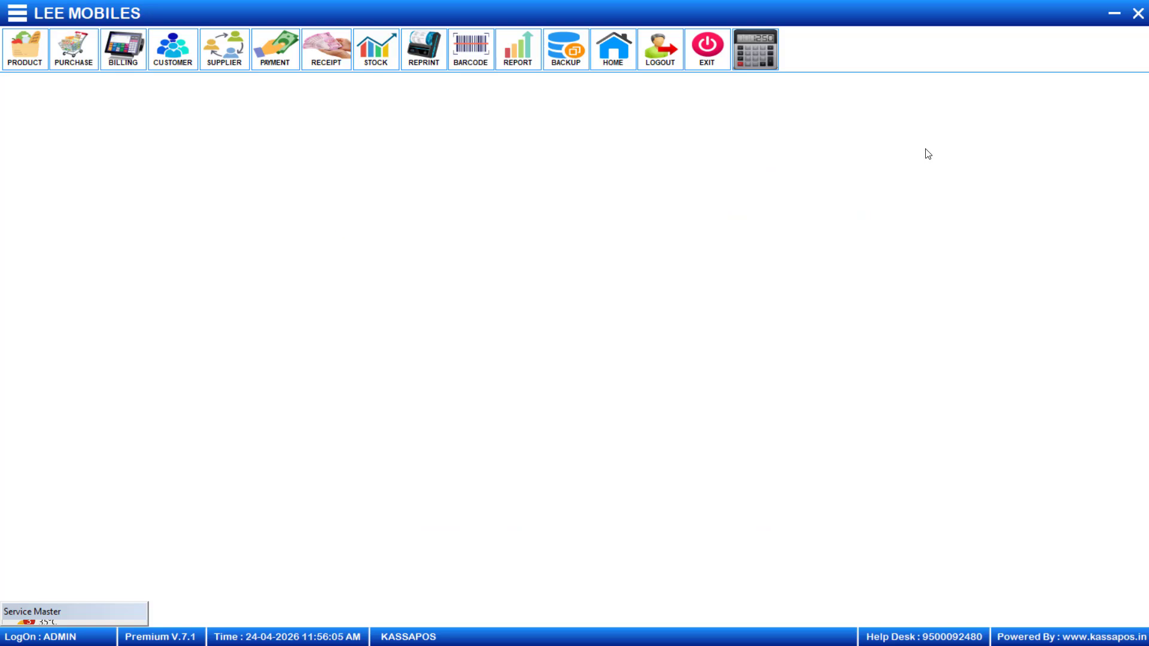
From Utils > Mobile Service Entry, view the Service Report (F6) for 24/04/2026 and dismiss No Data
{"action": "left_click", "coordinate": [16, 21]}
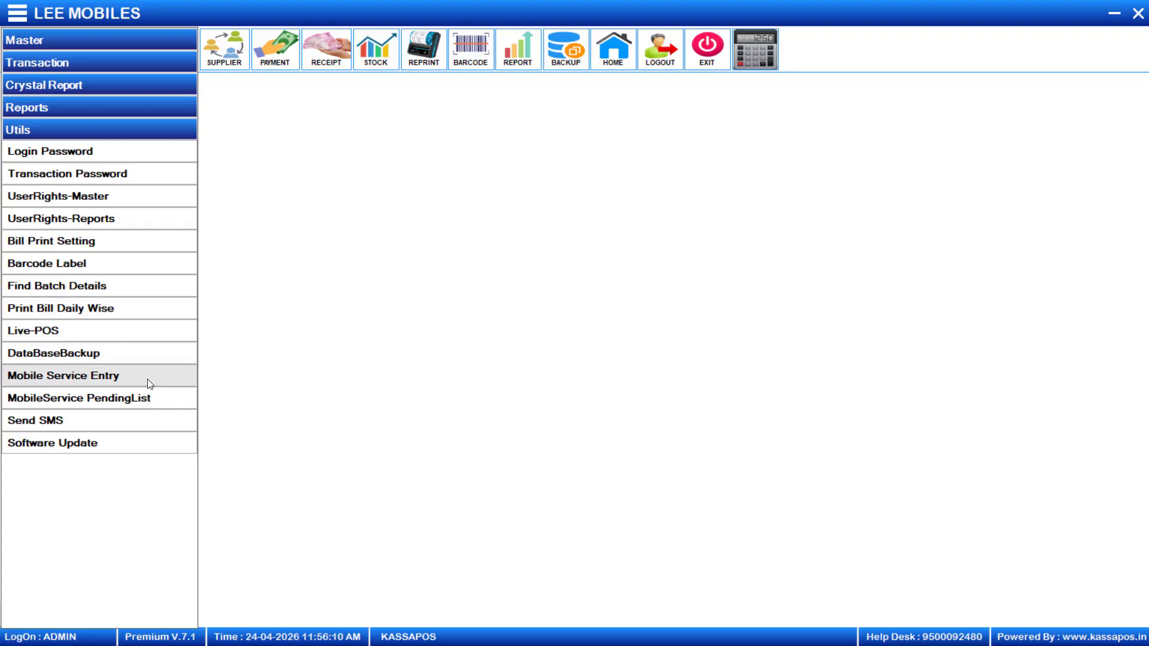
{"action": "left_click", "coordinate": [123, 383]}
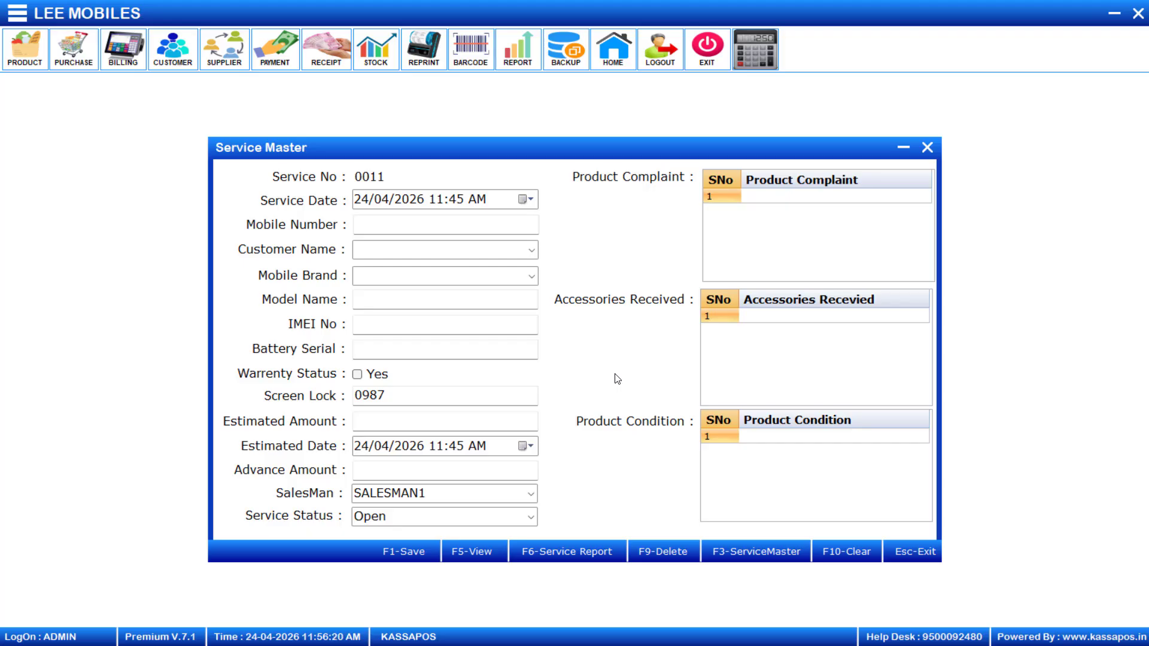
{"action": "key", "text": "F6"}
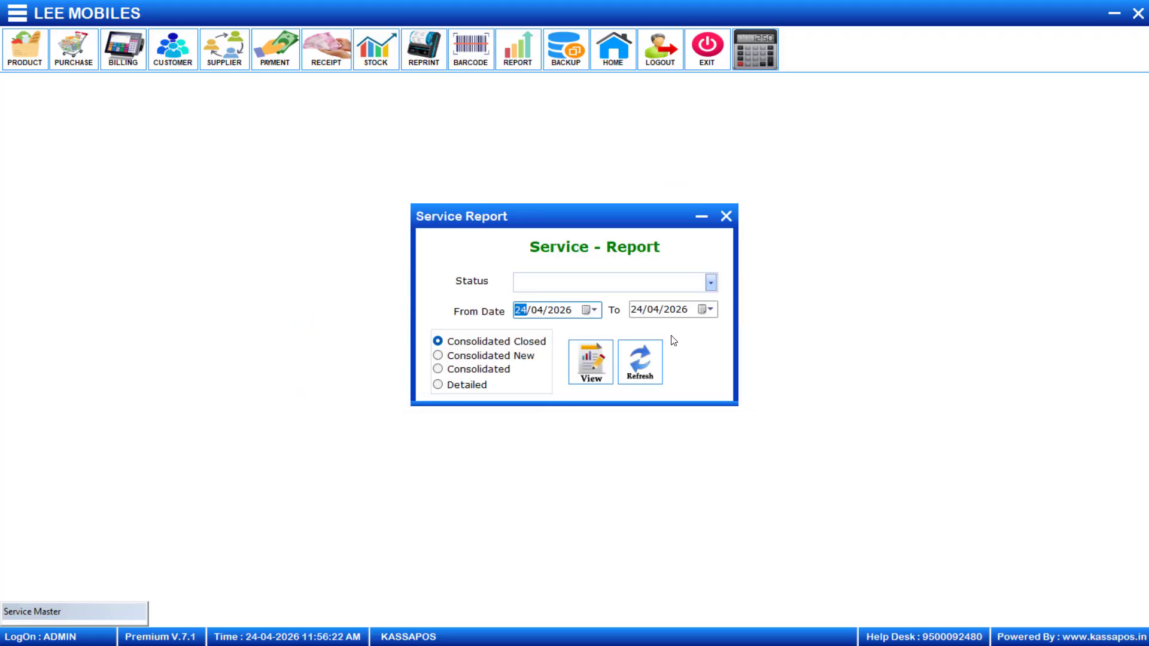
{"action": "left_click", "coordinate": [587, 363]}
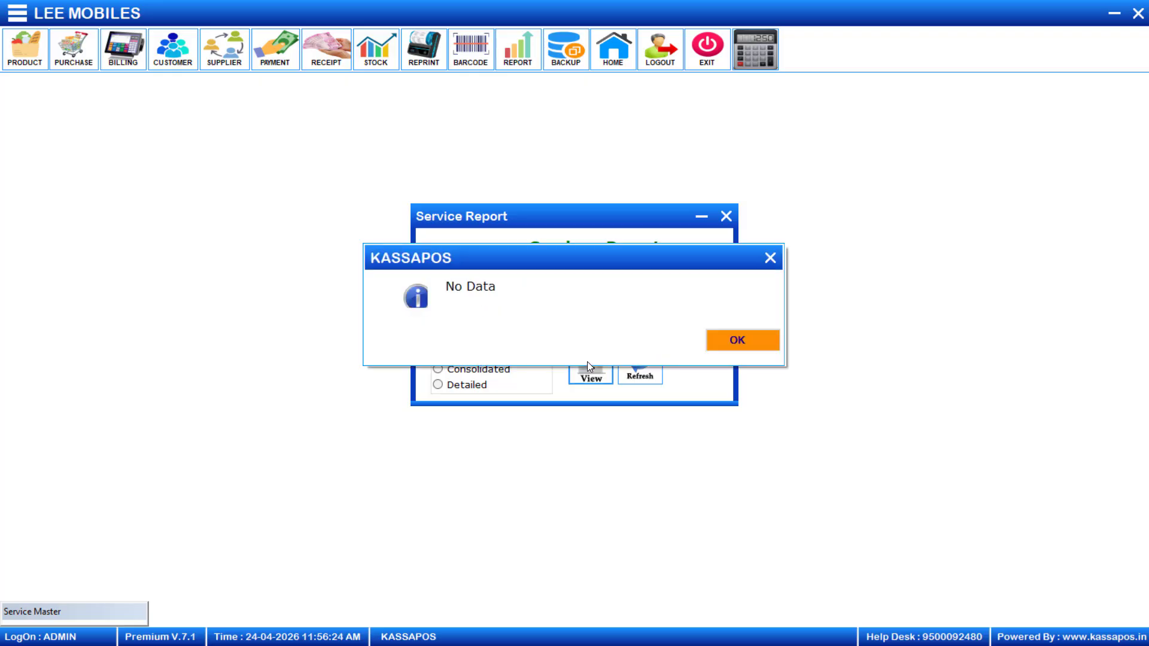
{"action": "left_click", "coordinate": [728, 341]}
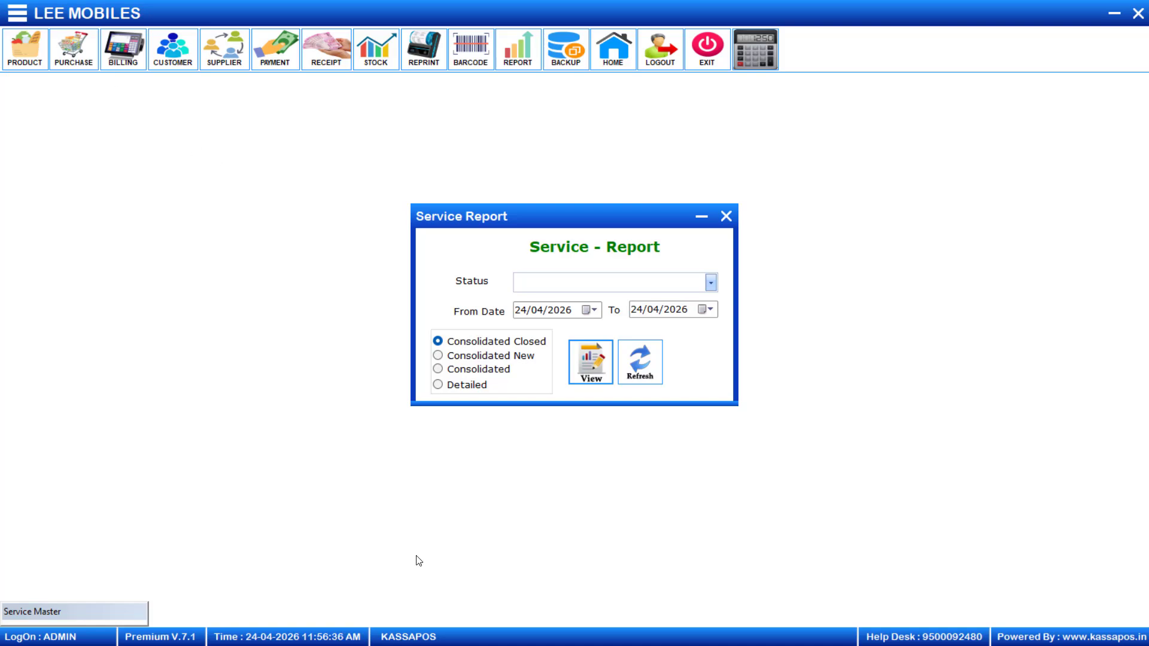
Generate the consolidated 13/04/2026–24/04/2026 report listing delivered jobs 0008 and 0009, then close it
{"action": "key", "text": "Return"}
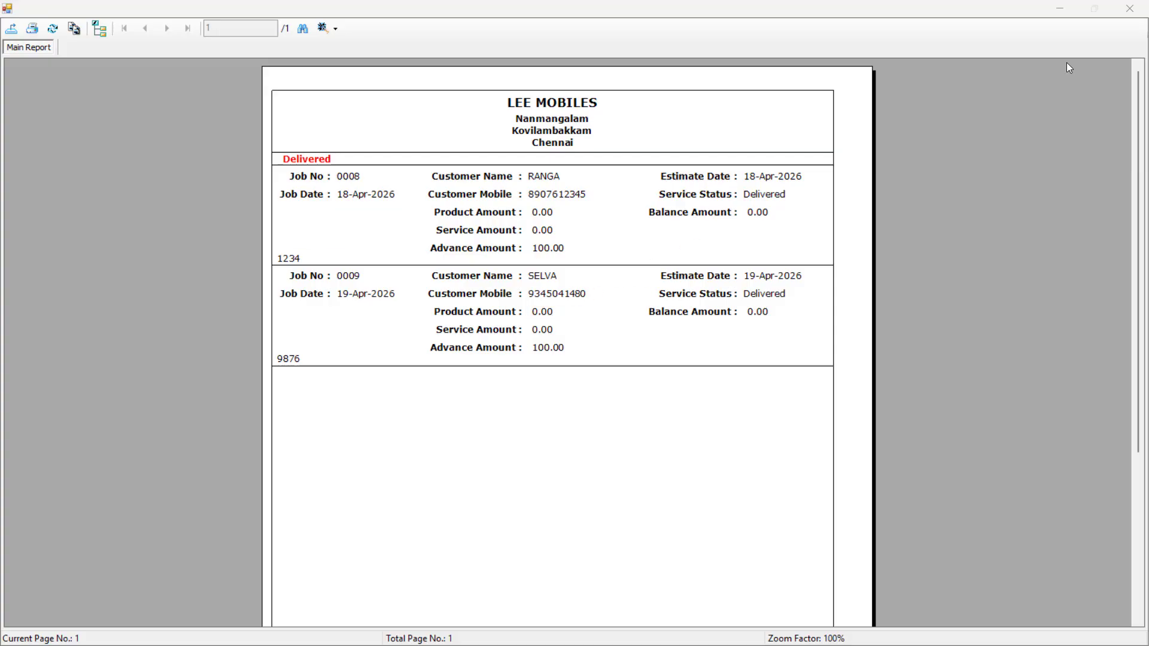
{"action": "left_click", "coordinate": [1131, 10]}
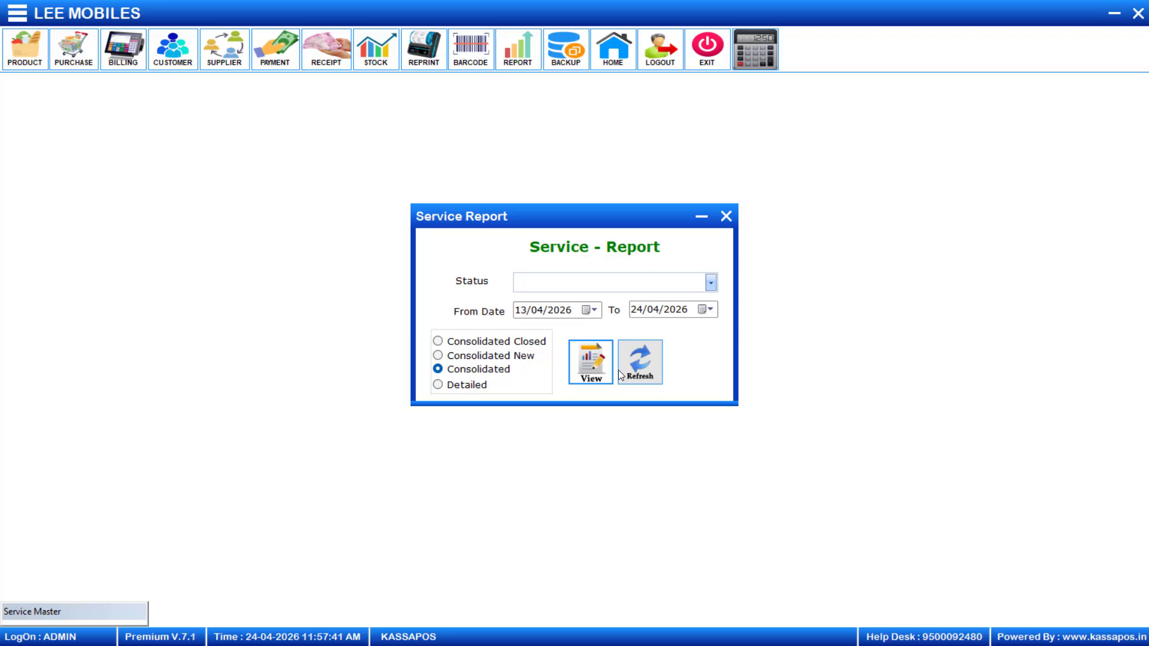